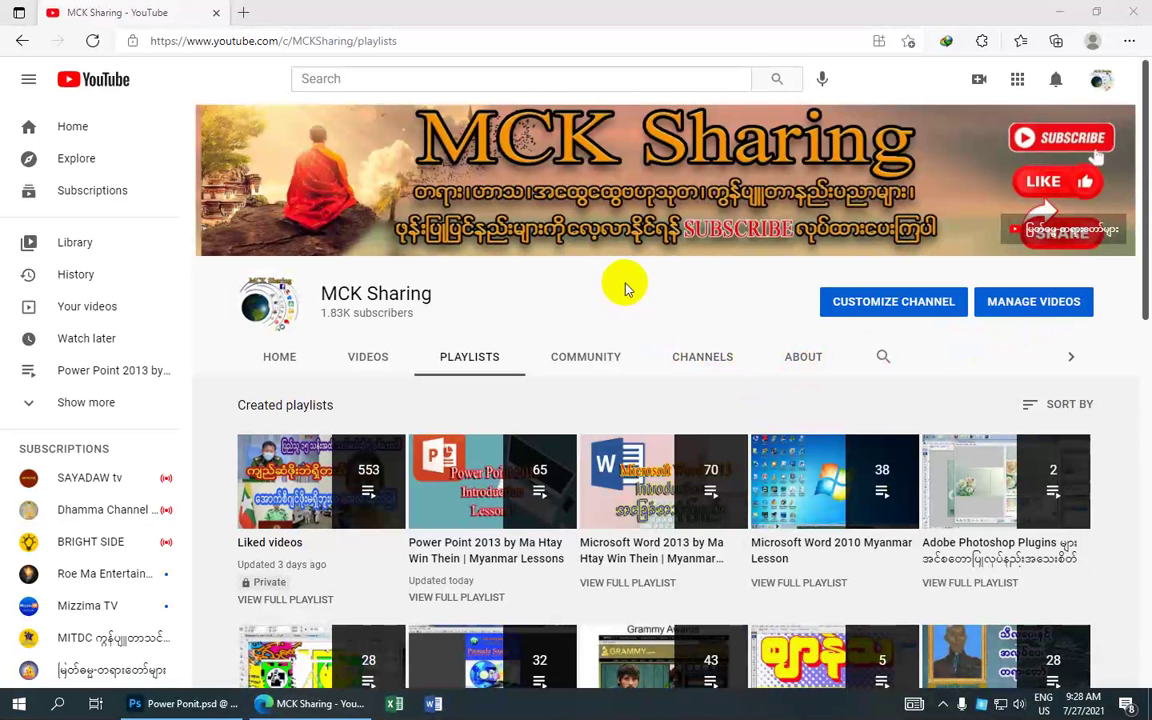
Minimize the YouTube browser window to show the Windows desktop
click(1060, 13)
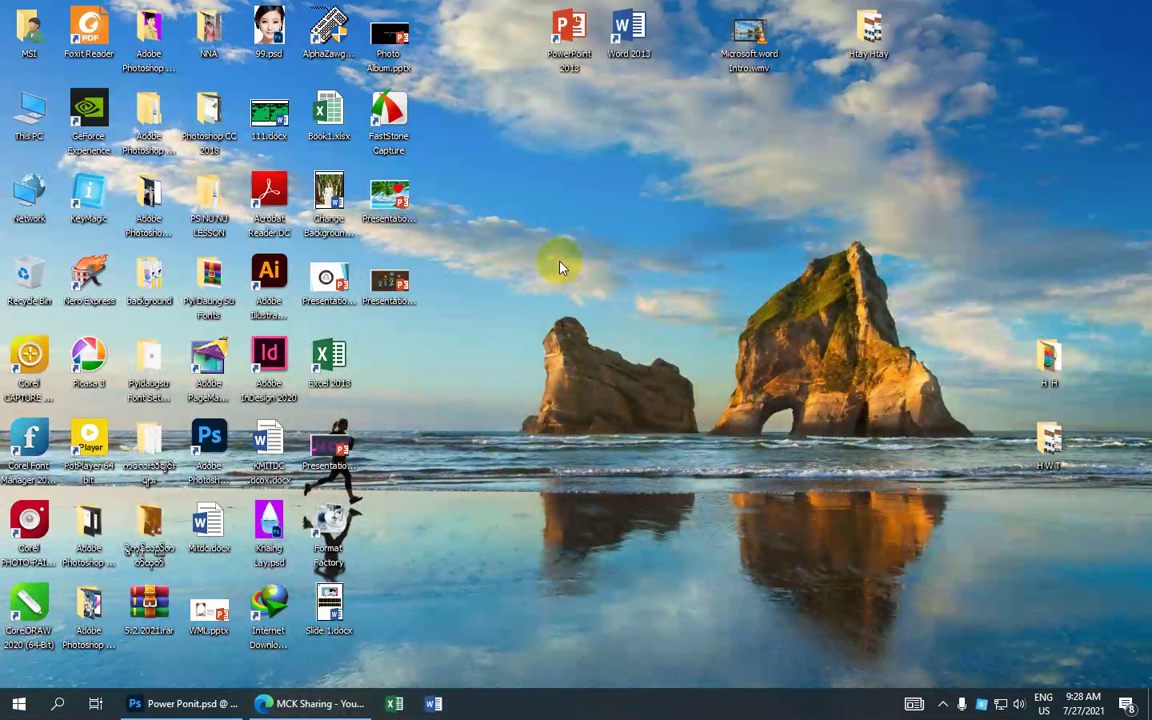
Launch PowerPoint 2013 from its desktop icon and create a Blank Presentation
double_click(568, 45)
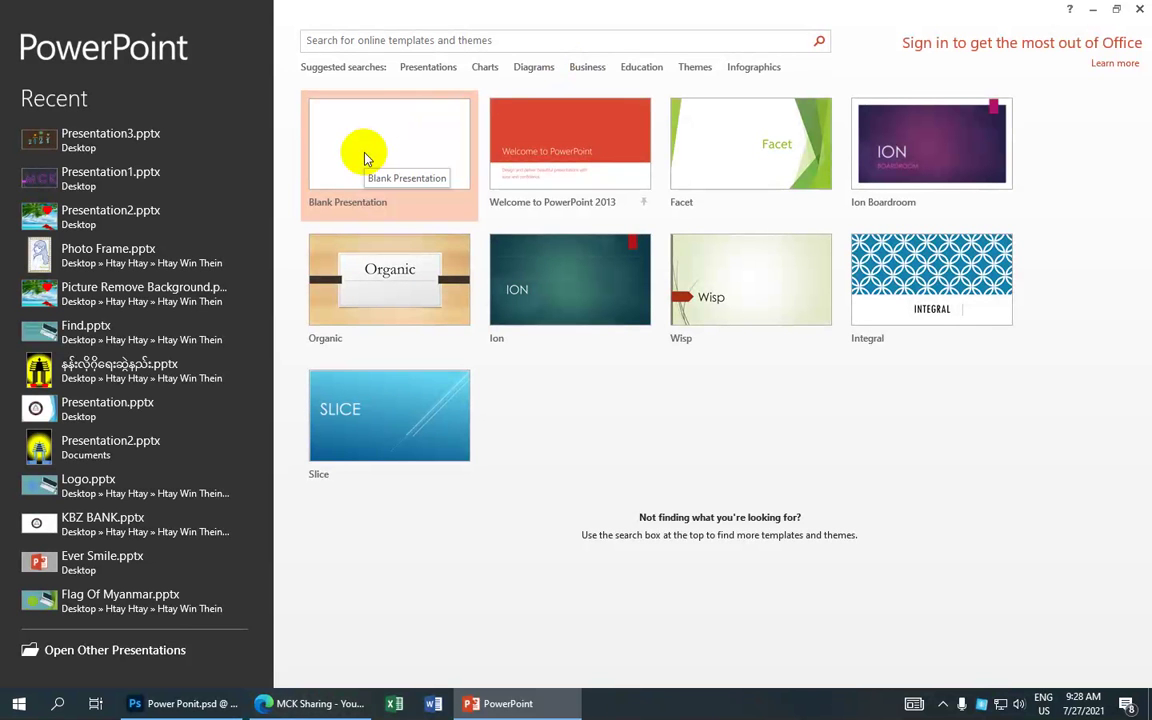
click(365, 158)
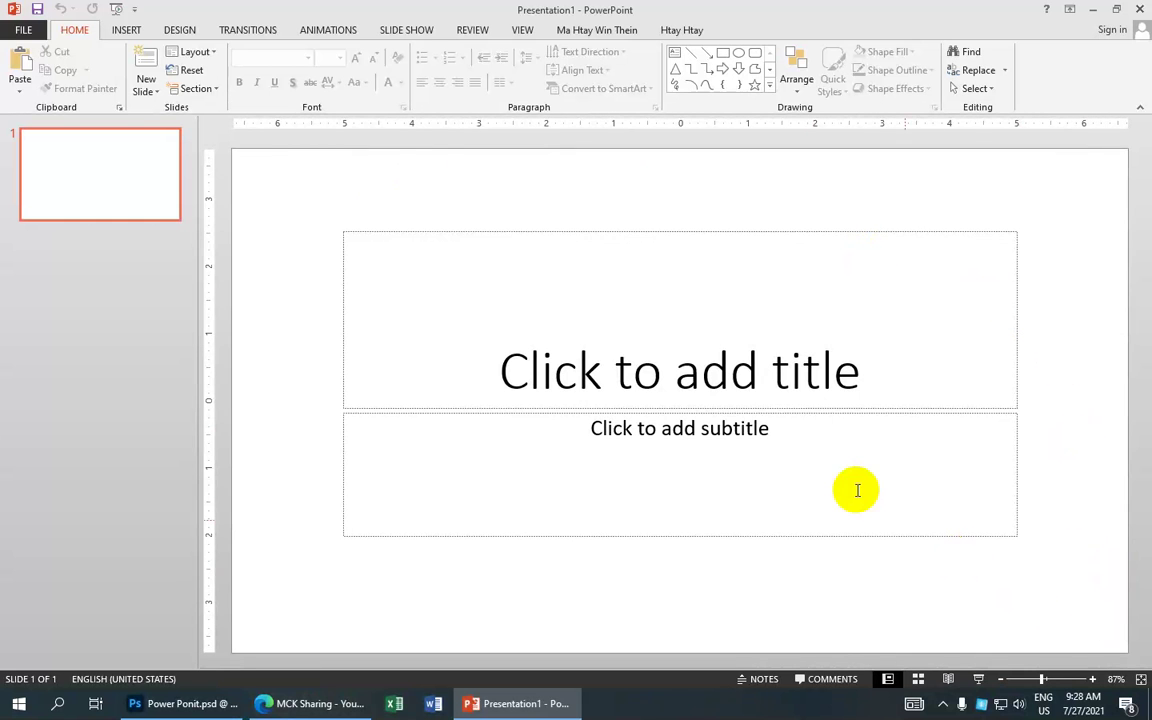
Set a custom slide size of On-screen Show (4:3), 10 by 7.5 inches
click(178, 29)
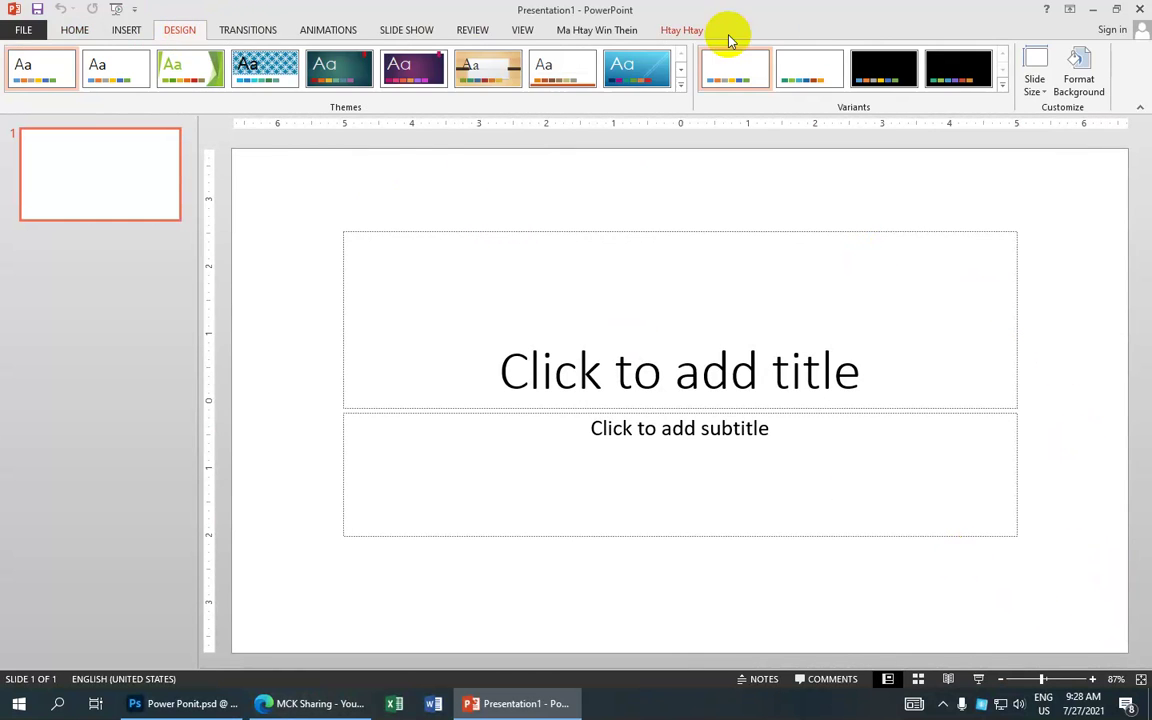
click(1036, 91)
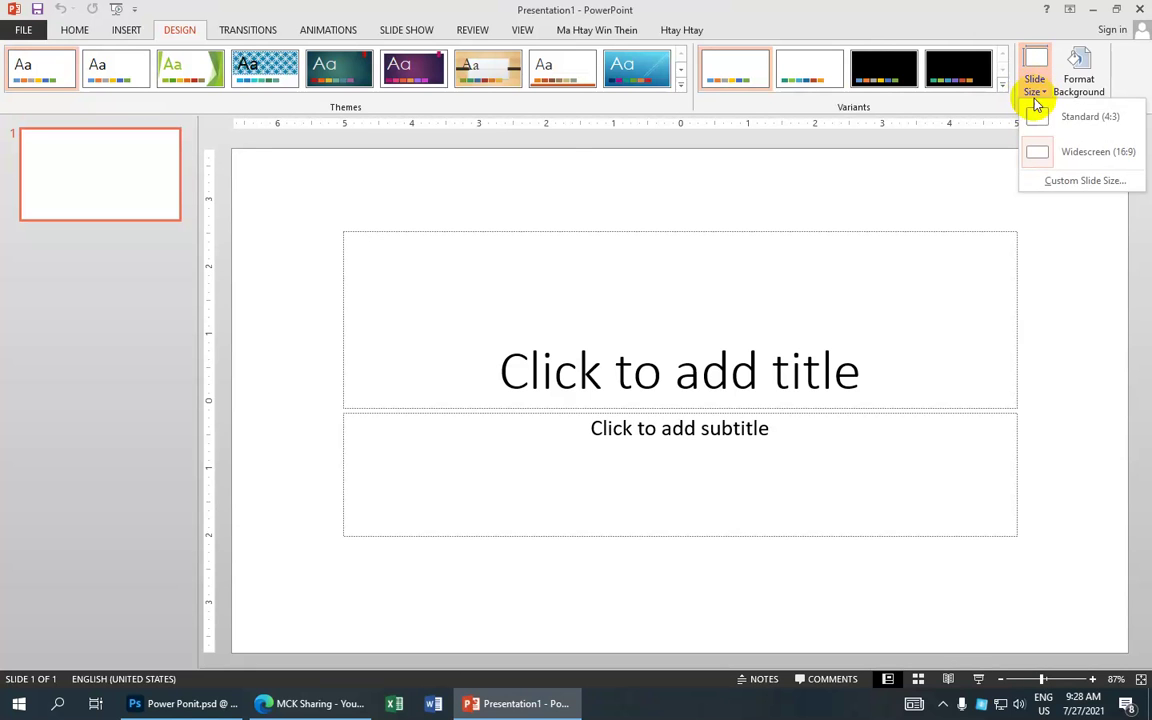
click(1085, 182)
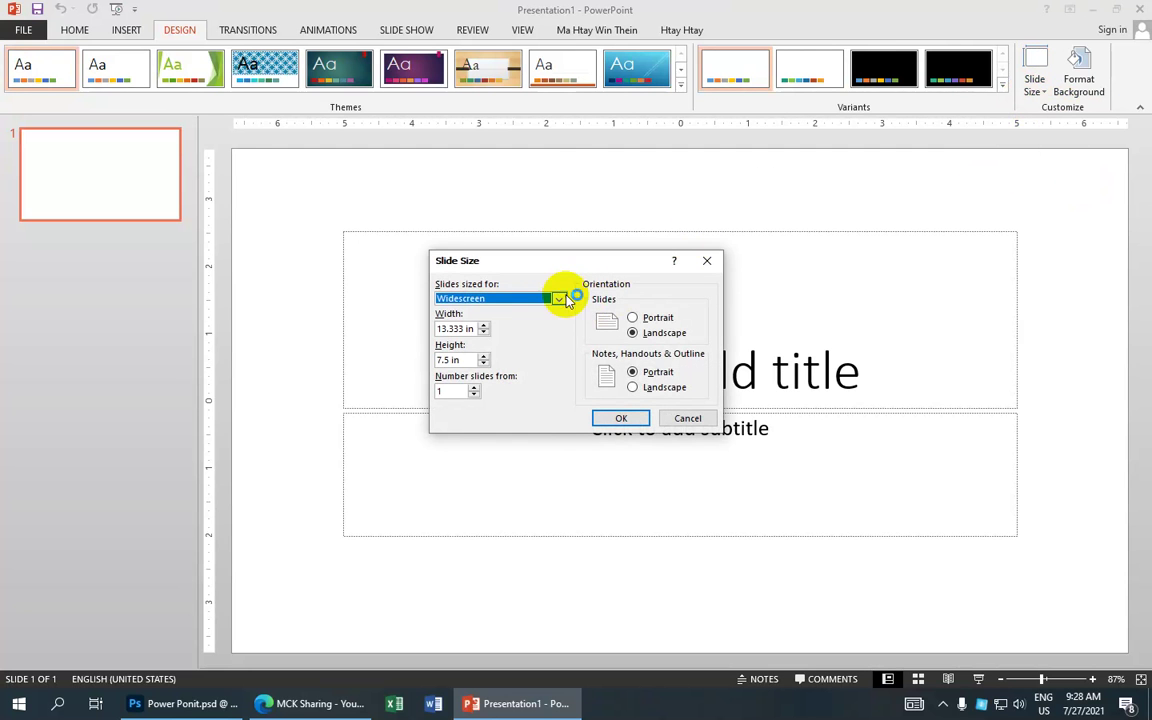
click(560, 300)
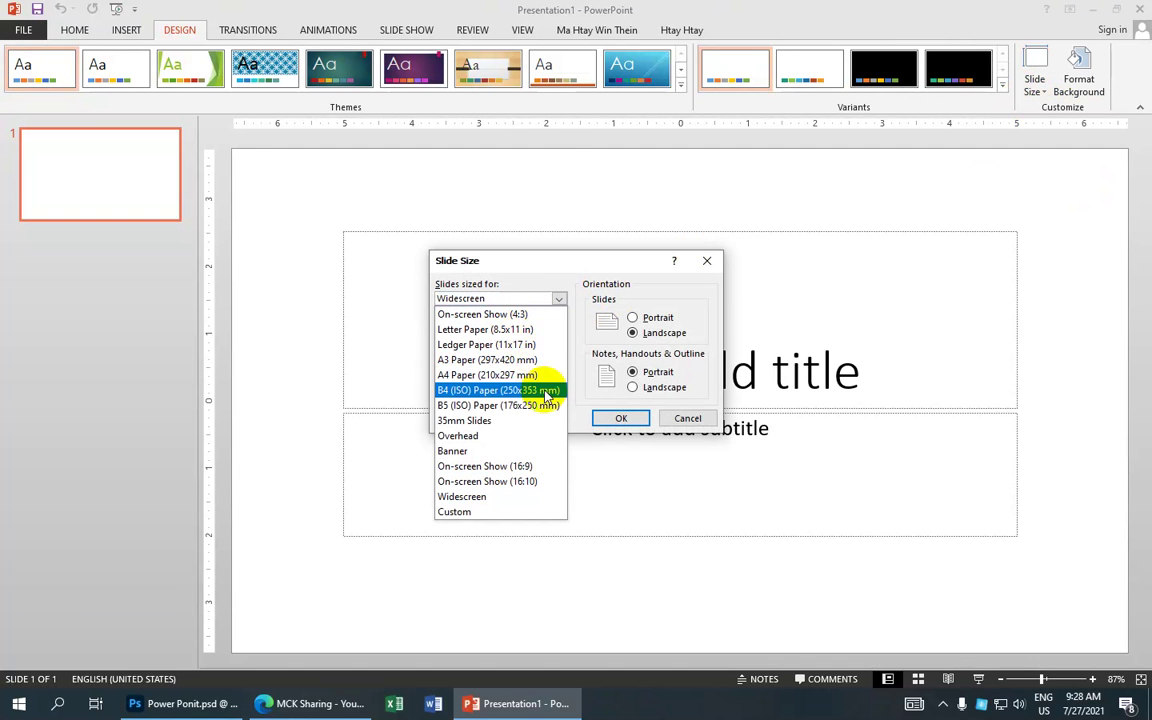
click(520, 316)
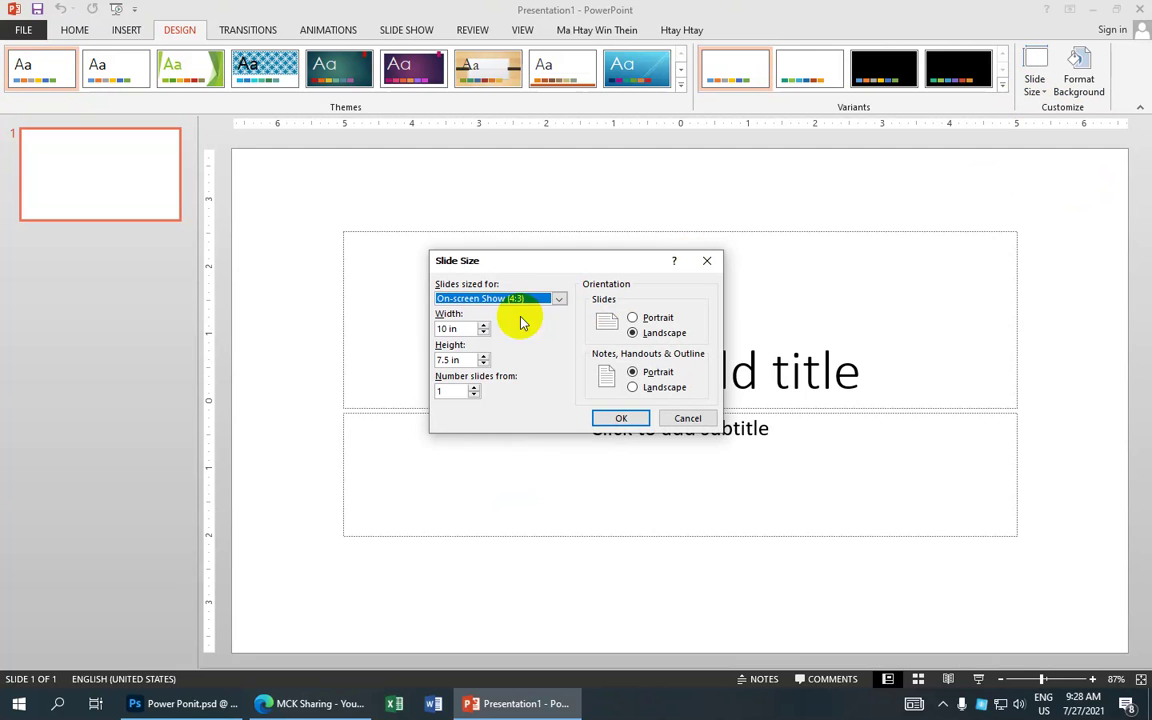
click(617, 420)
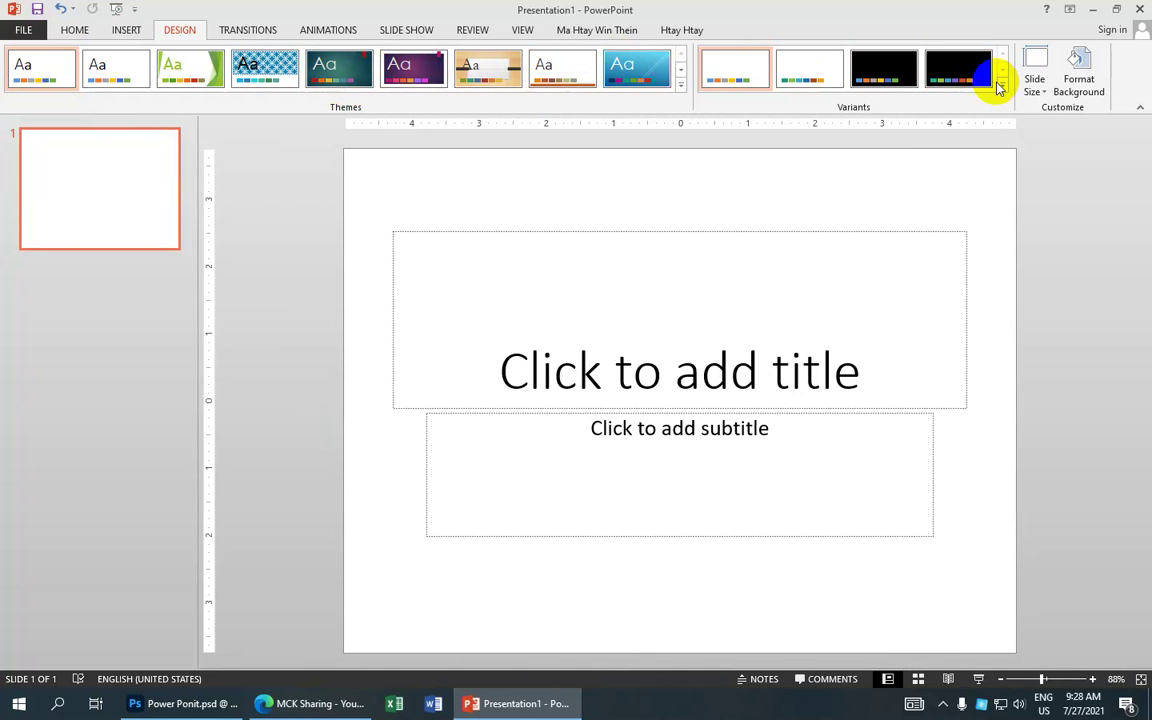
Try the Orange colour scheme, then apply the black background variant
click(1001, 84)
mouse_move(895, 125)
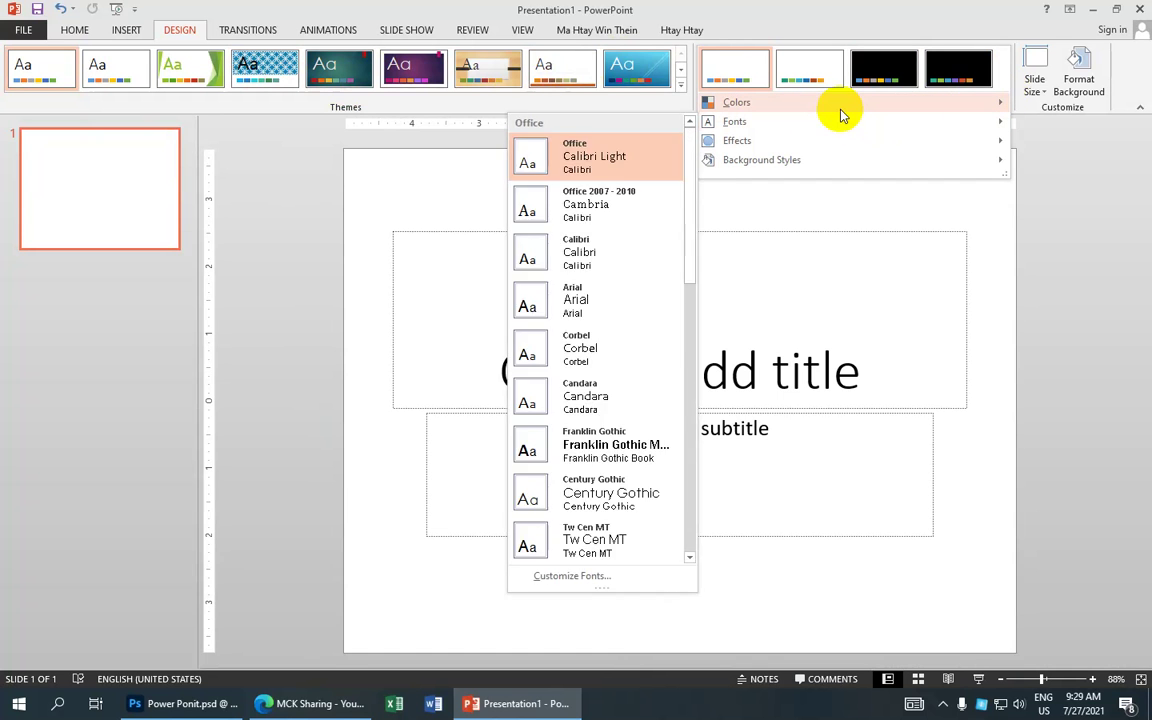
mouse_move(840, 112)
click(543, 296)
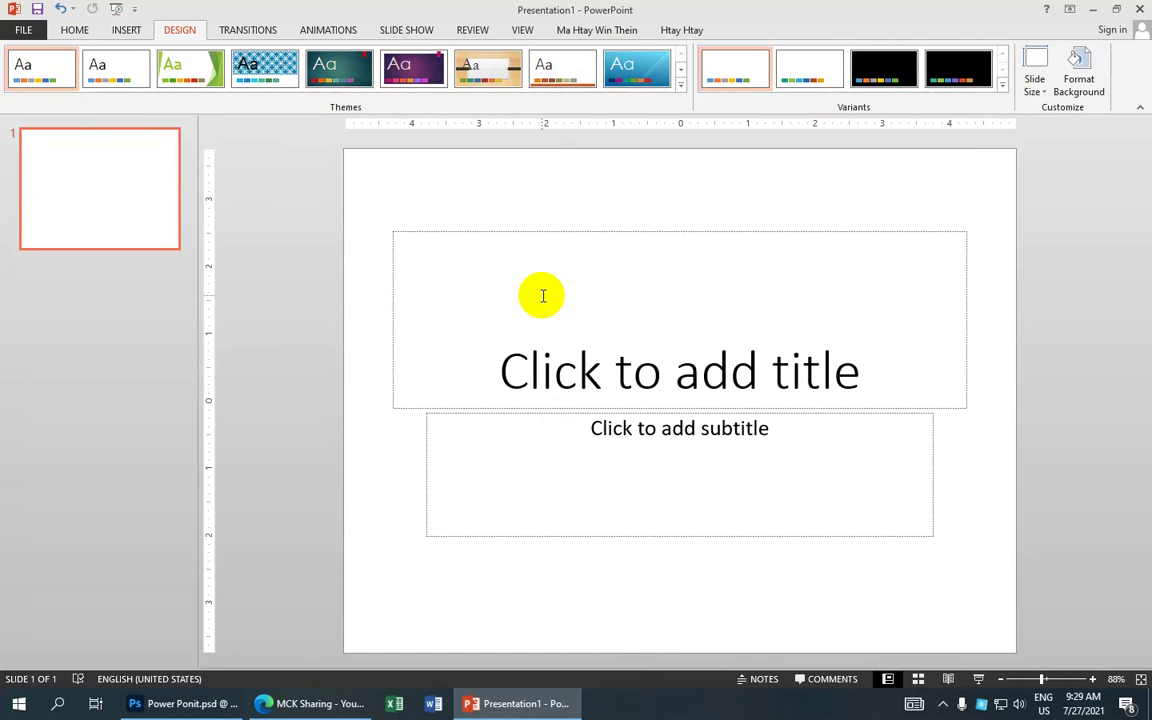
click(960, 70)
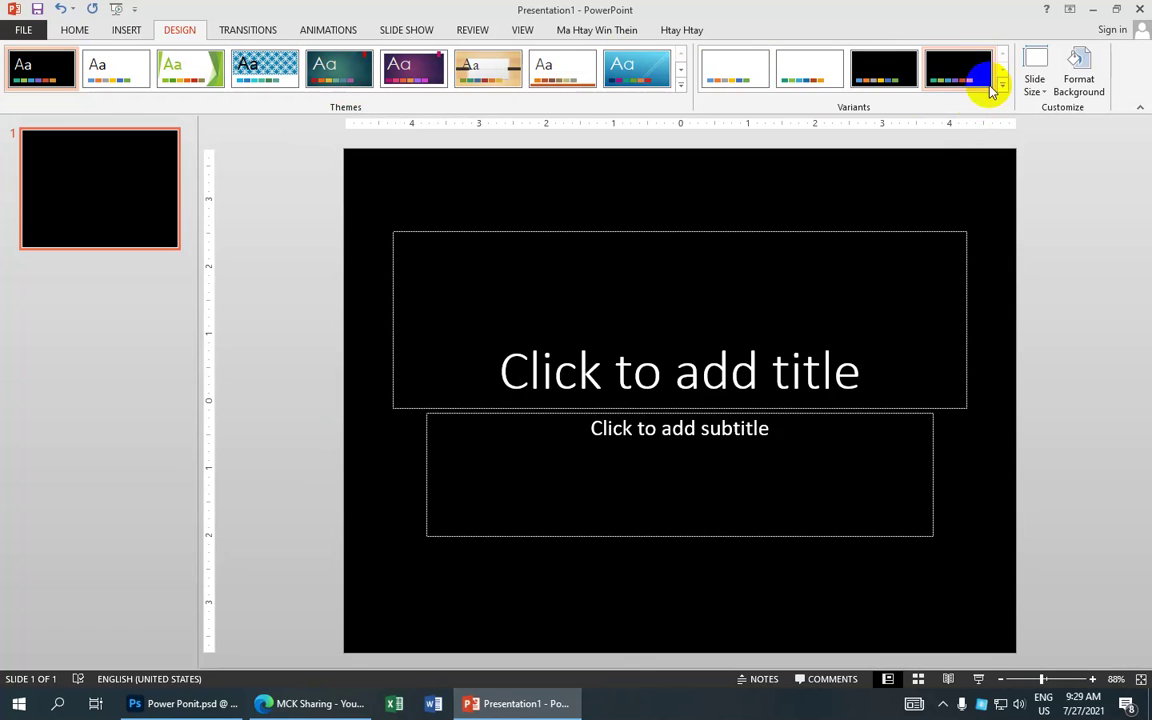
Apply Green Yellow theme colours and Extreme Shadow effects, then select the title placeholder
click(1003, 84)
mouse_move(865, 108)
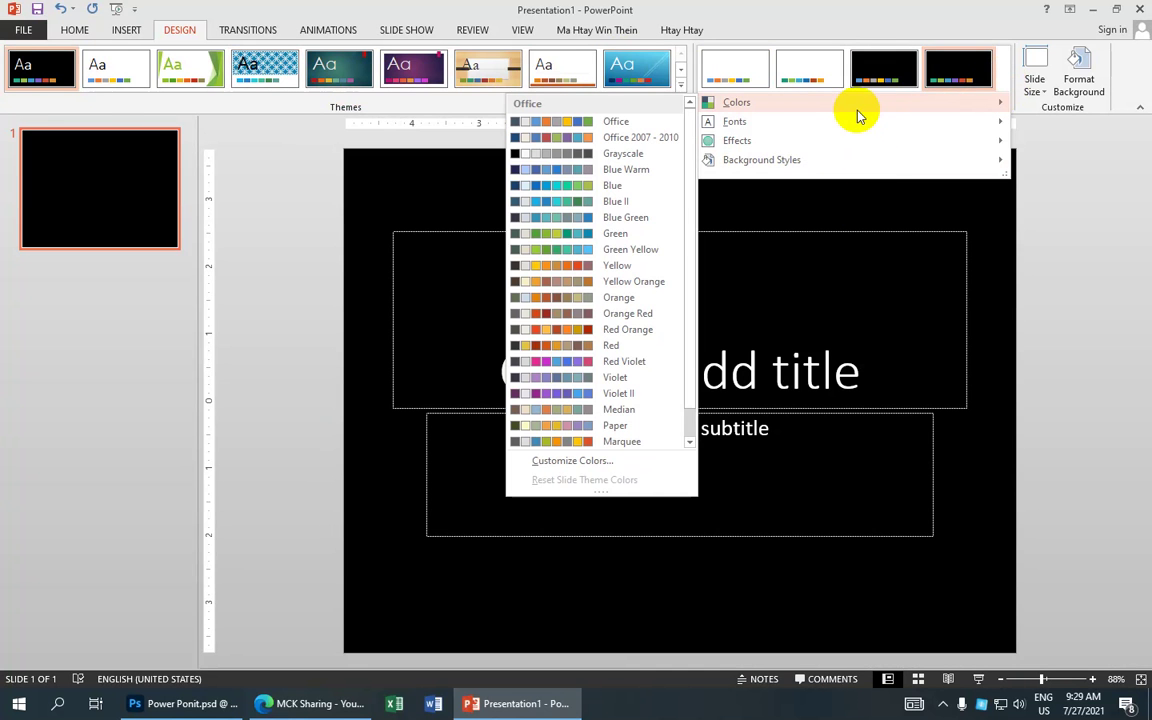
click(536, 253)
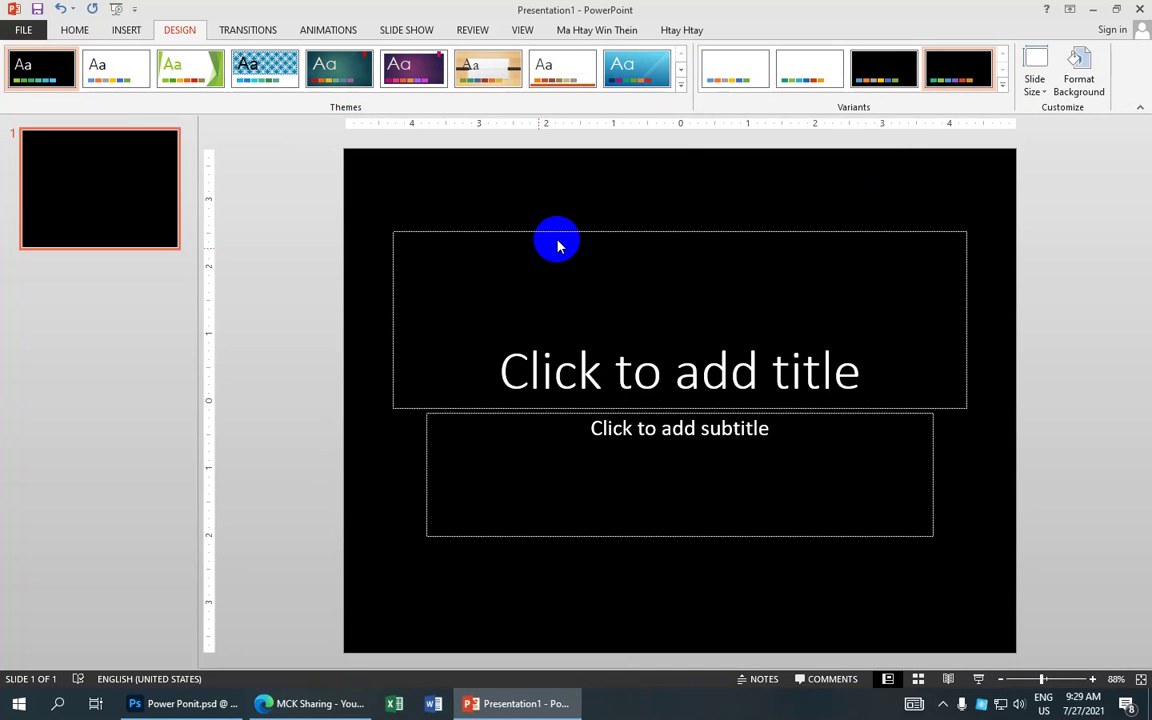
click(1003, 84)
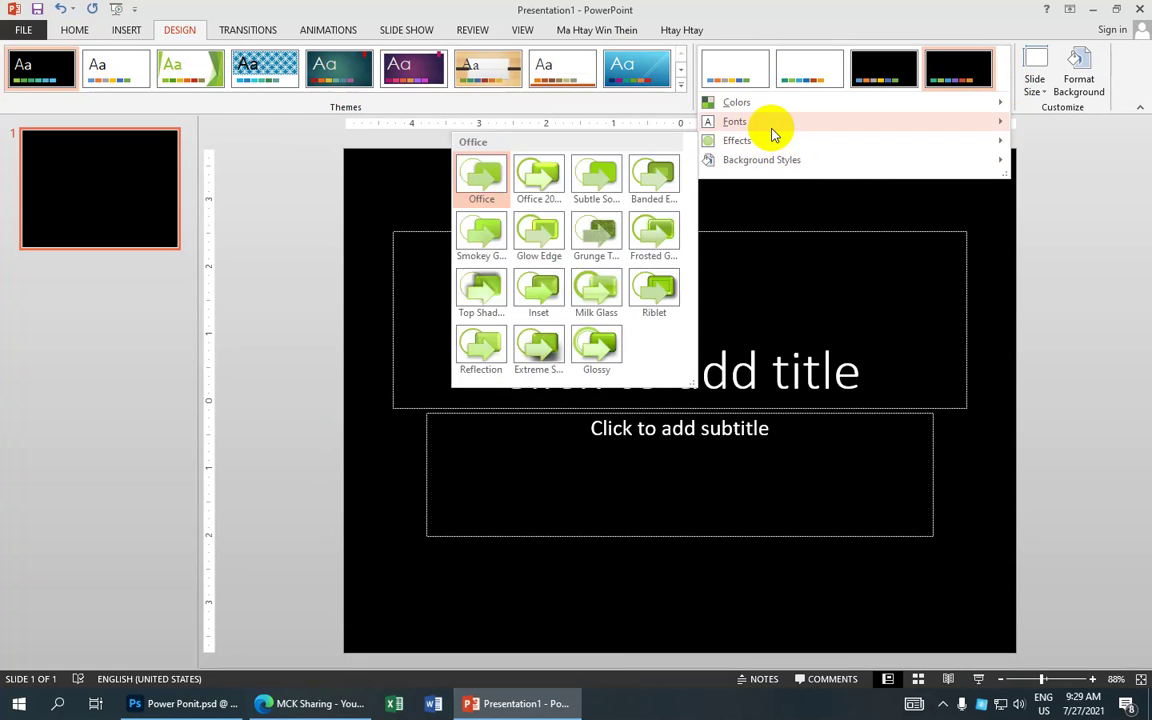
mouse_move(768, 121)
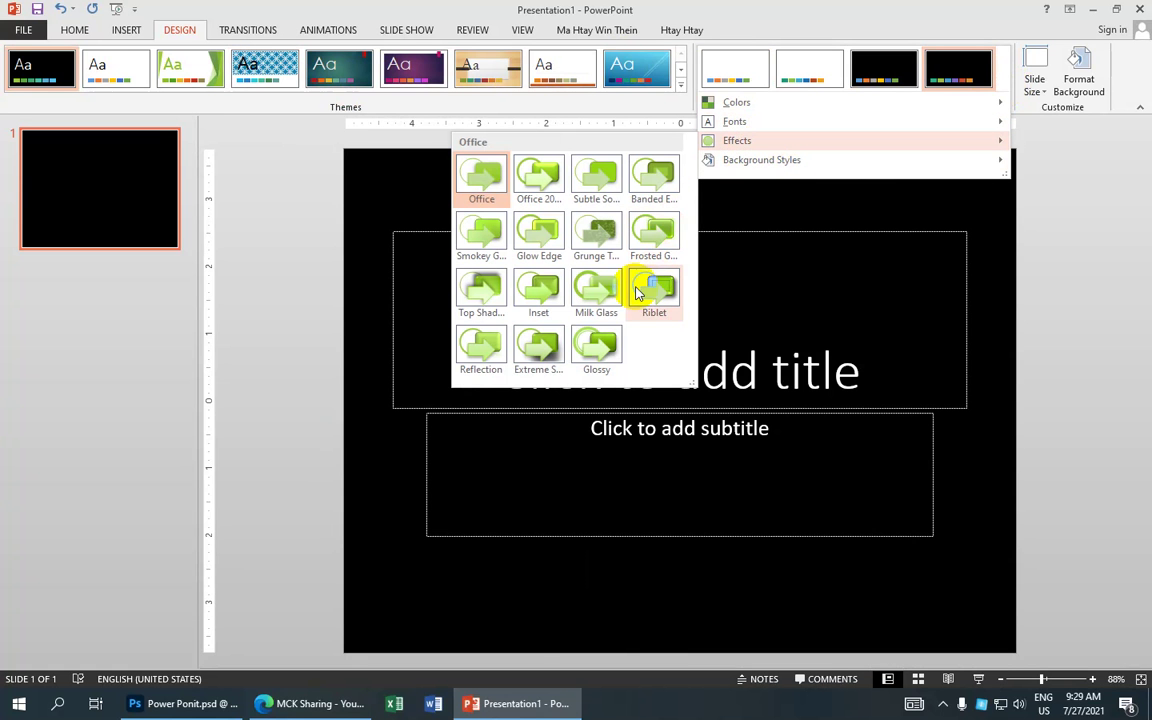
click(545, 352)
click(543, 342)
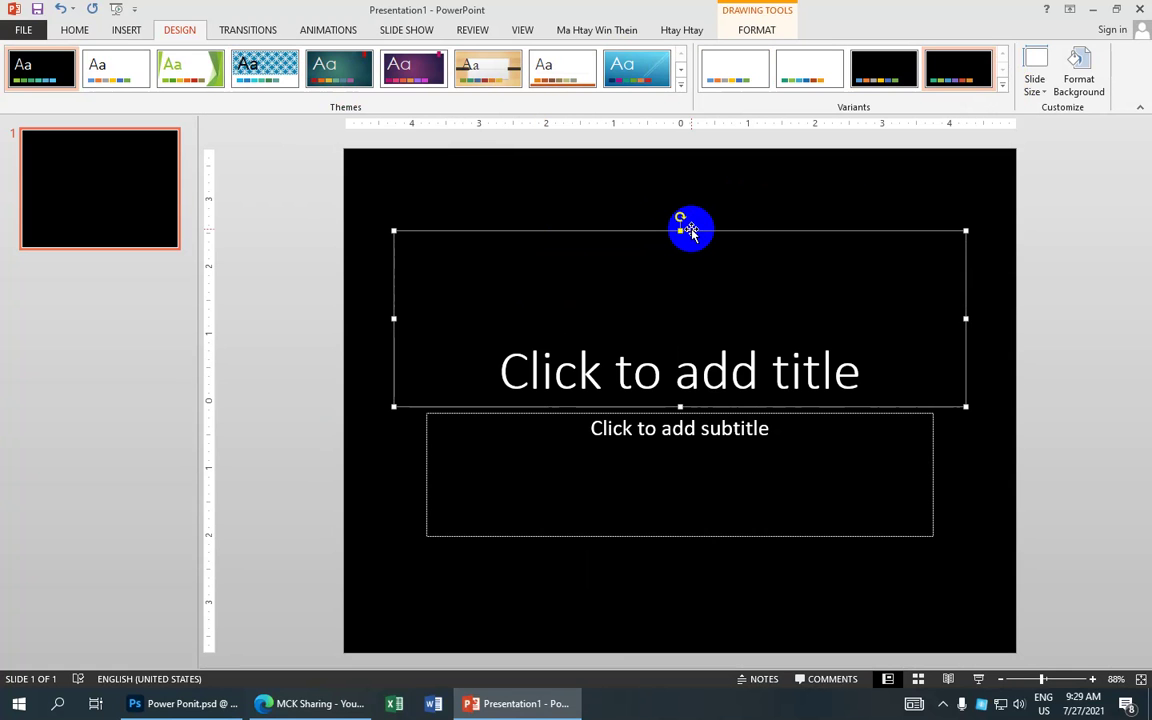
Delete the title and subtitle placeholders from the slide
key(Delete)
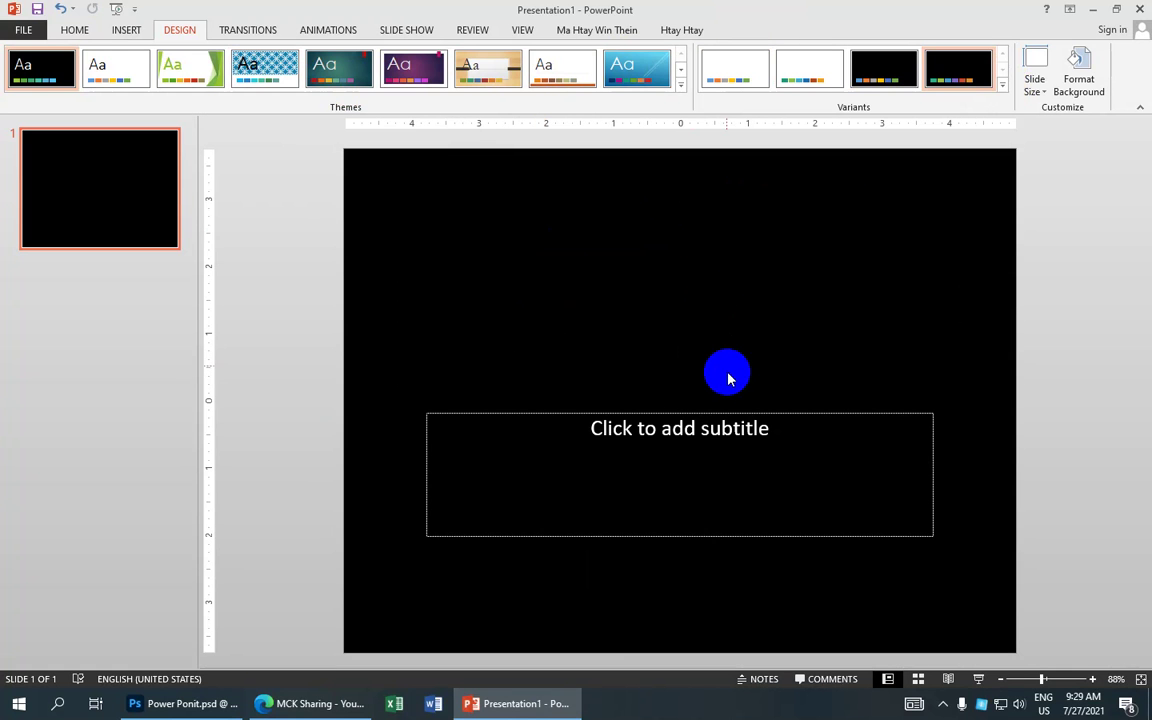
click(735, 412)
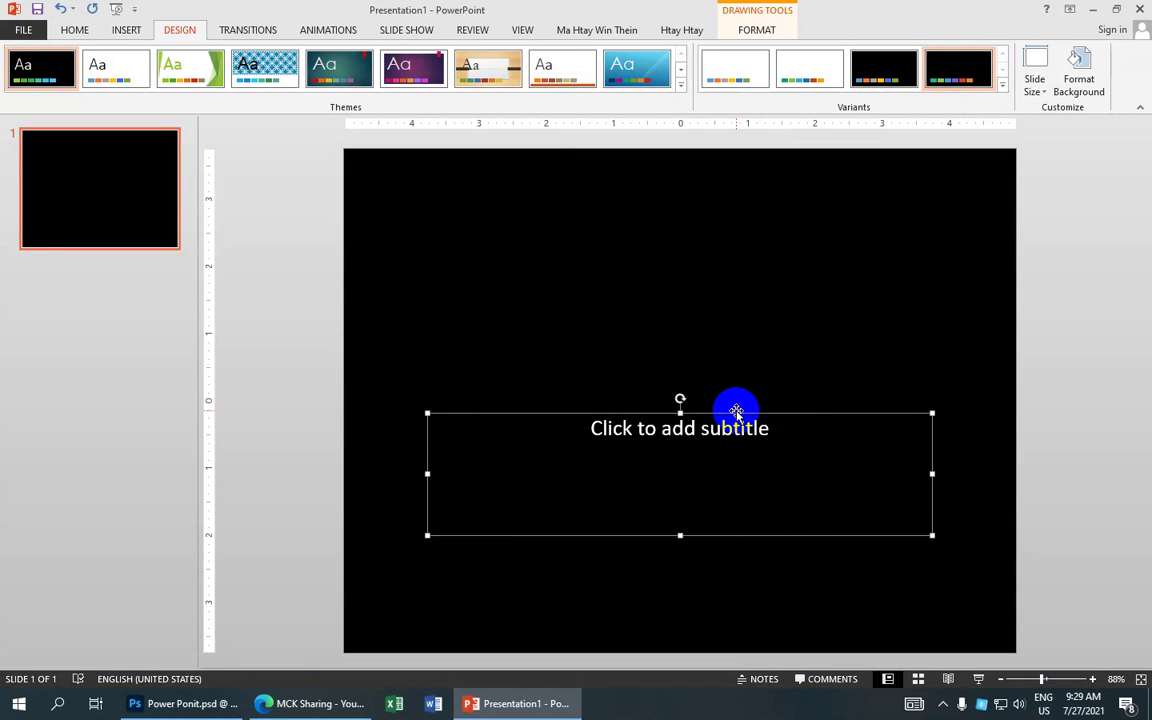
key(Delete)
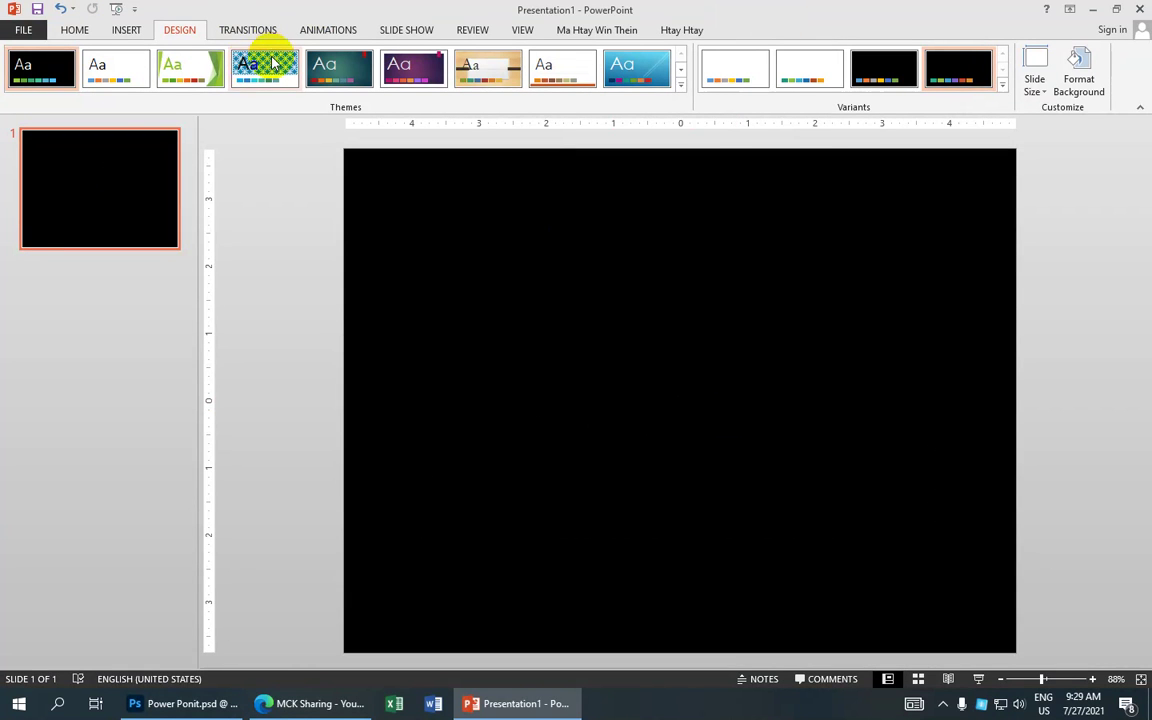
Try the Ion and purple themes, a blue variant and the Red Violet colour scheme
click(333, 84)
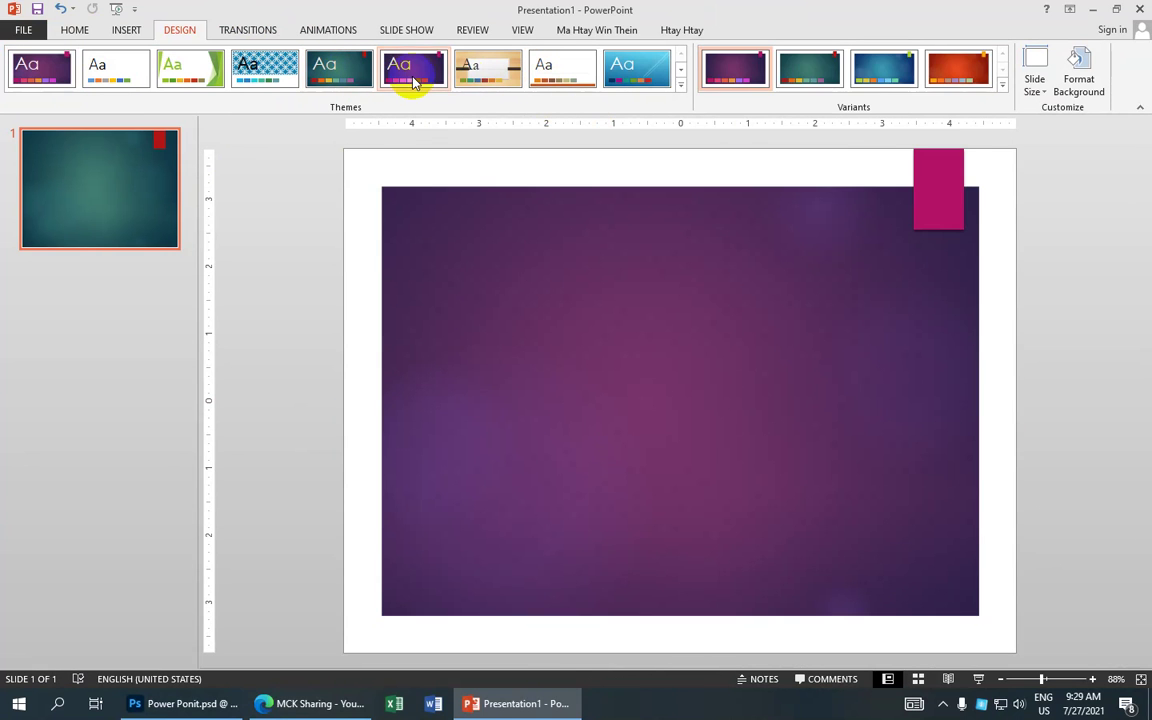
click(411, 74)
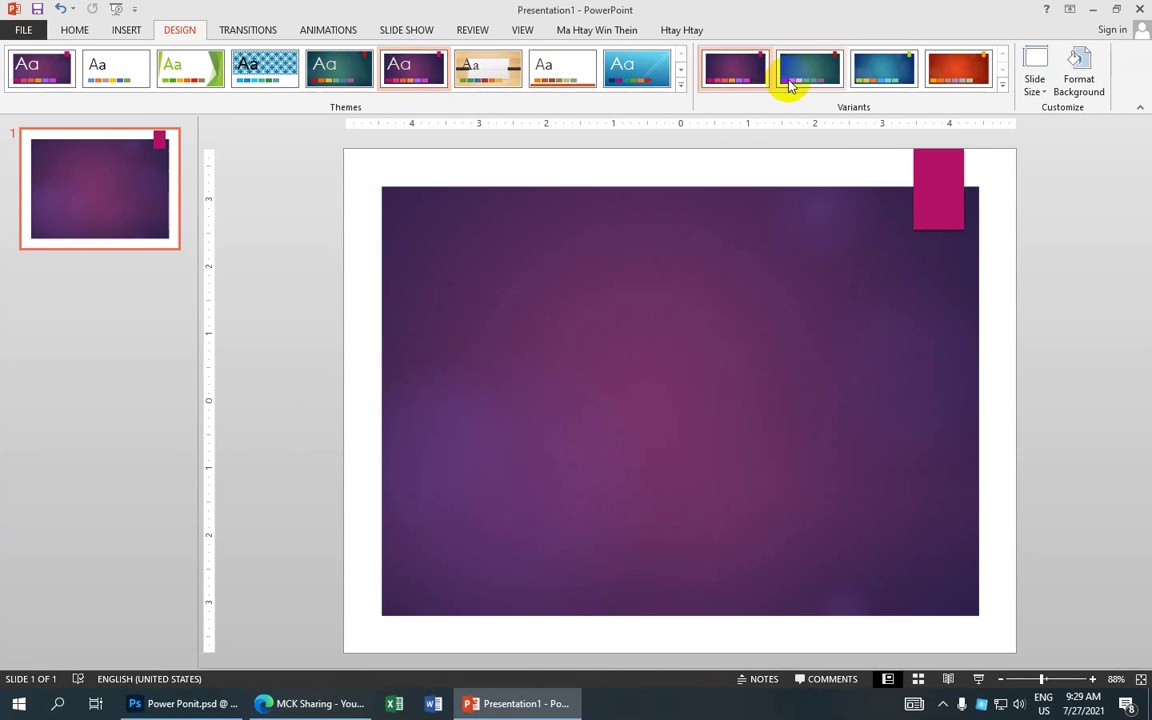
click(868, 72)
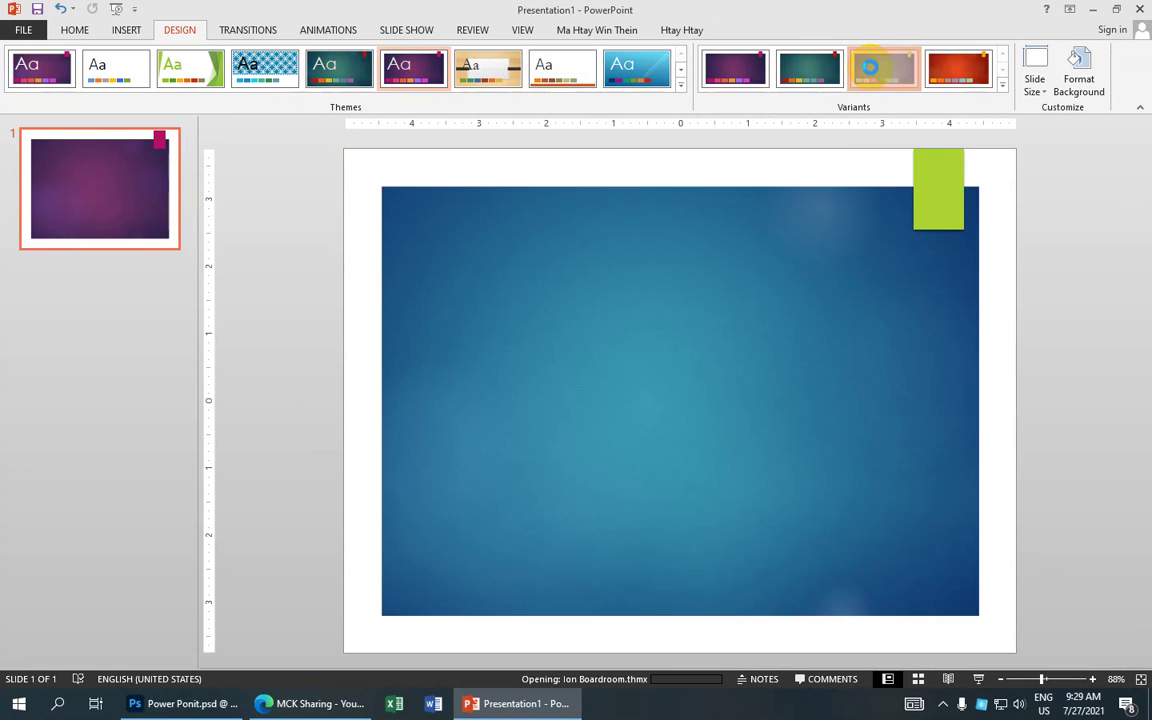
click(1005, 84)
mouse_move(758, 110)
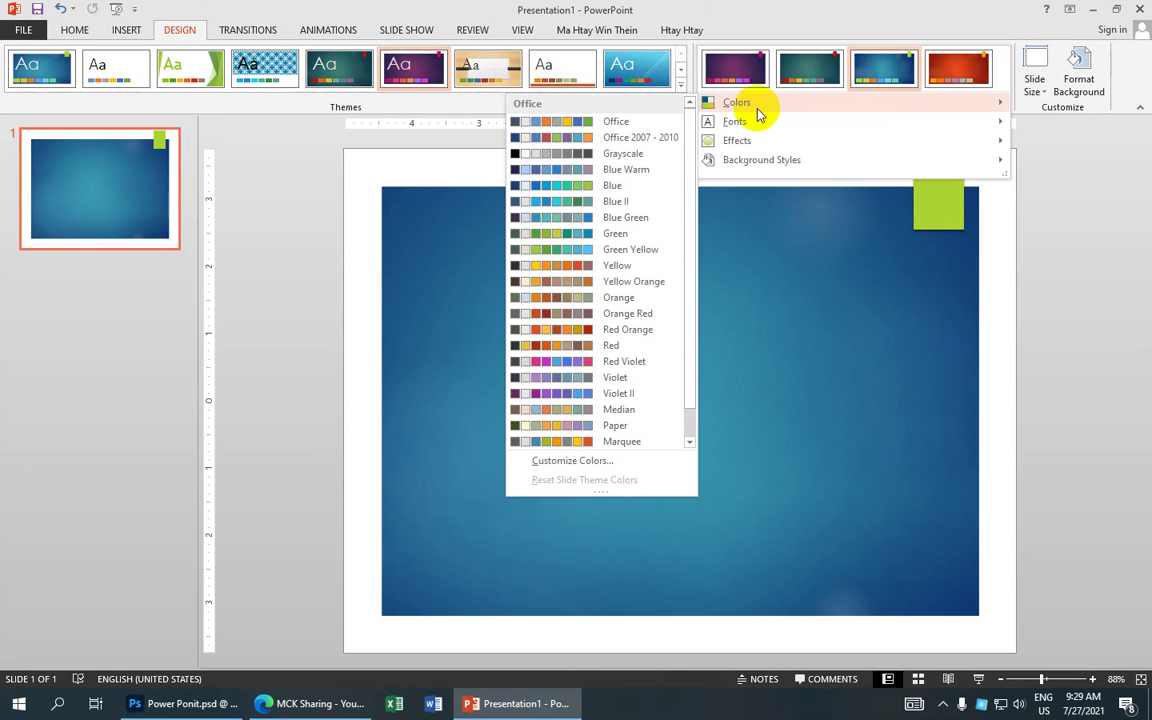
click(540, 361)
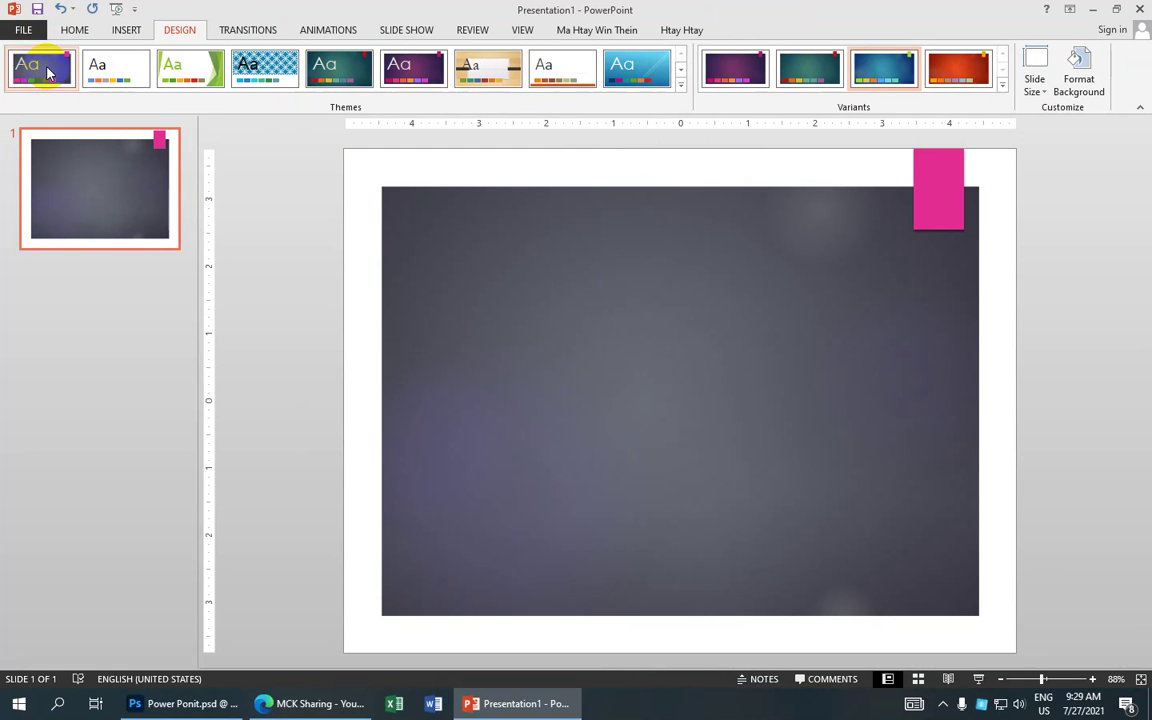
scroll(105, 90, up, 2)
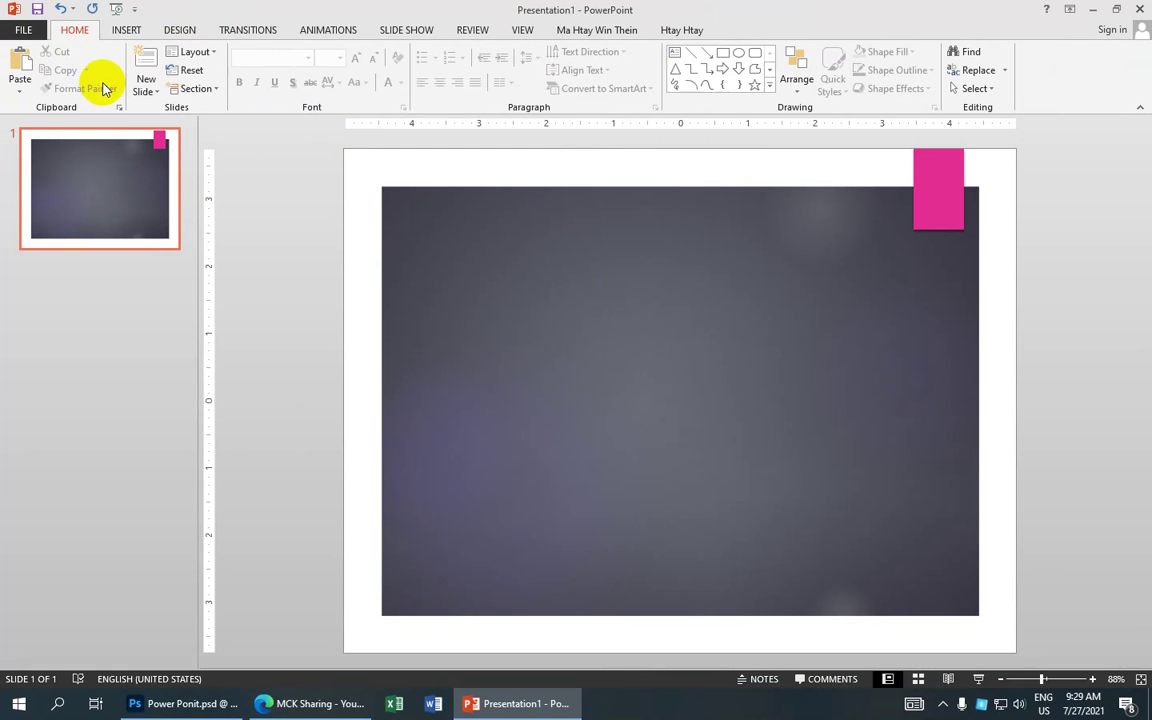
Apply the plain Office theme with its black background variant
click(175, 30)
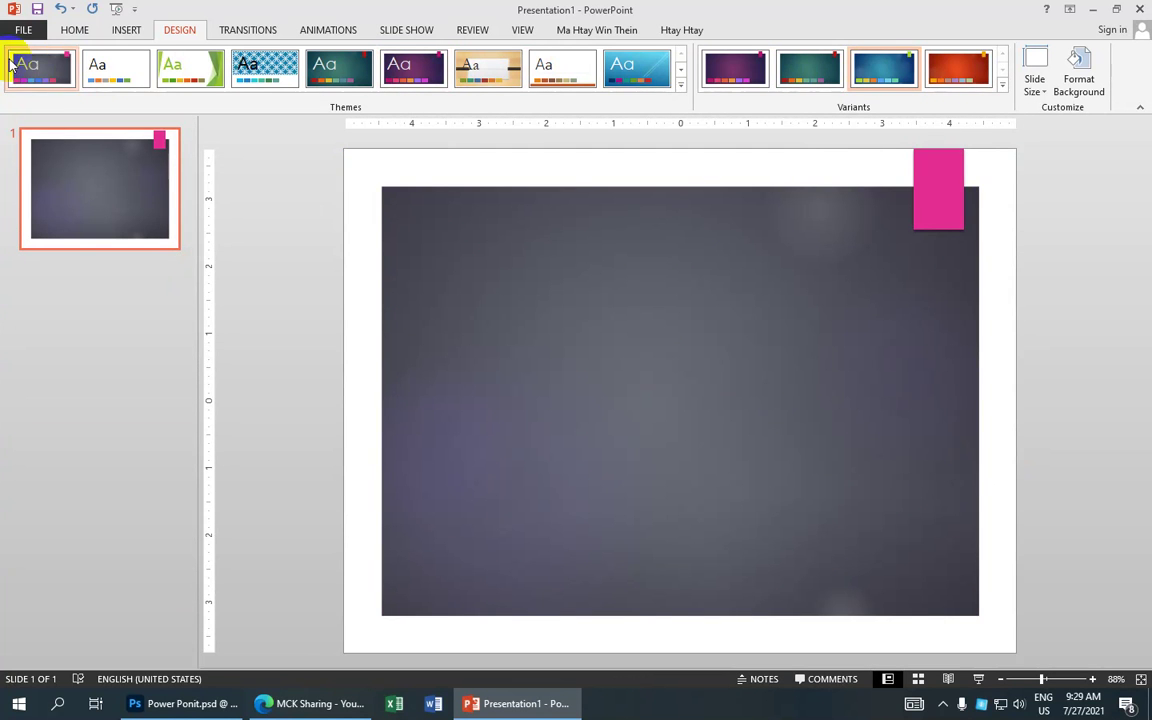
click(113, 72)
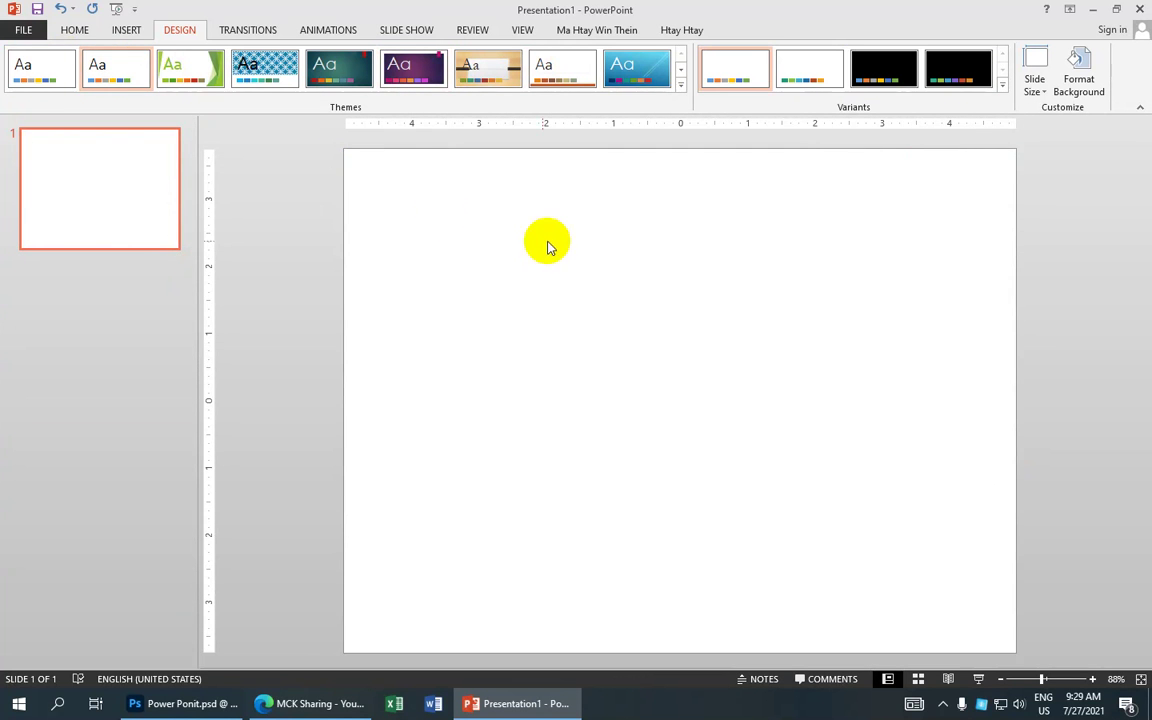
click(975, 72)
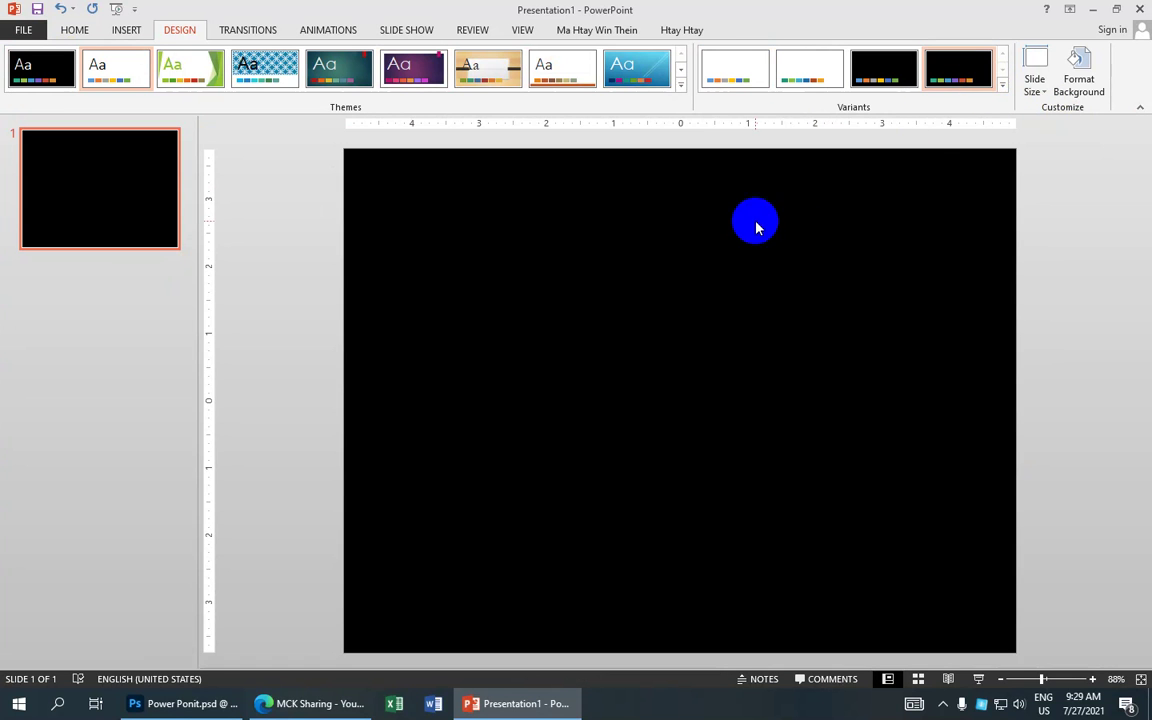
click(890, 75)
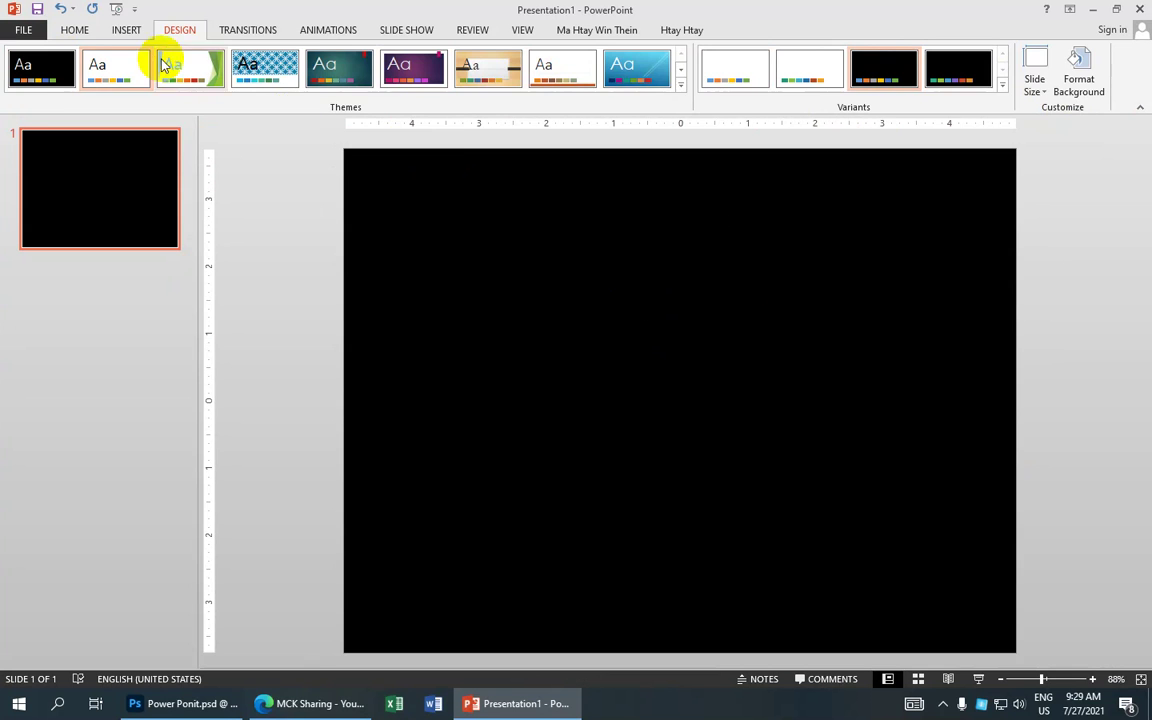
click(125, 29)
Draw a large Donut shape, about 5.12 by 5.2 inches, and move it toward the centre
click(271, 68)
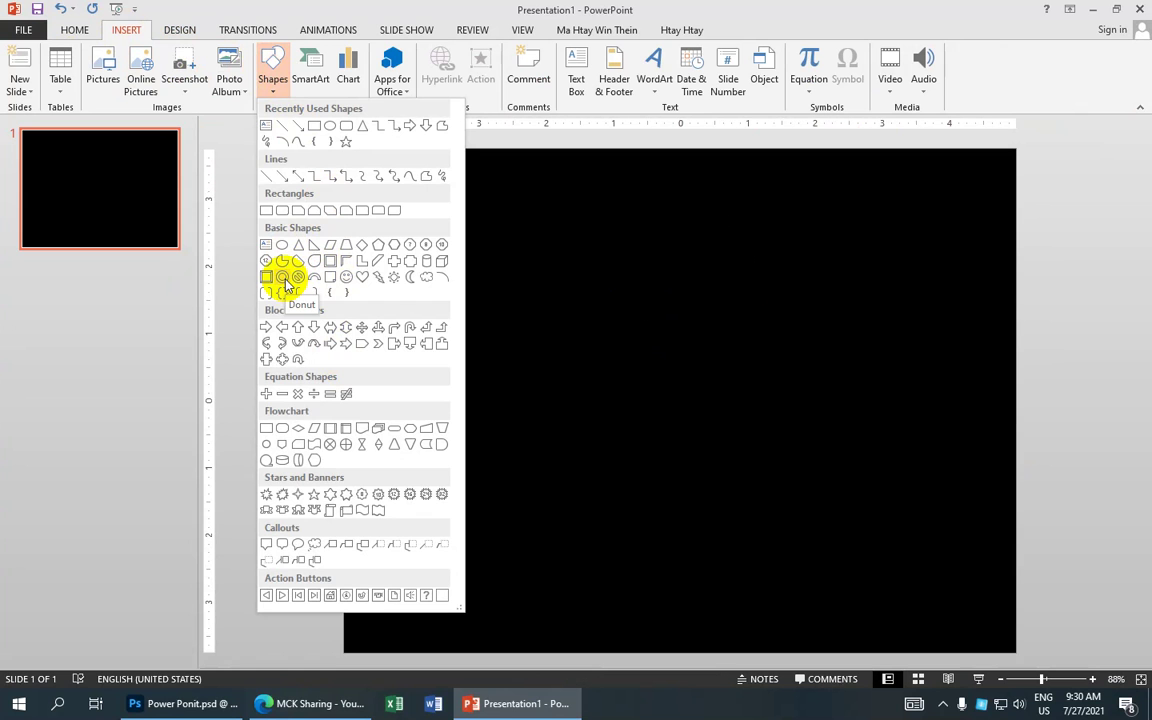
click(286, 283)
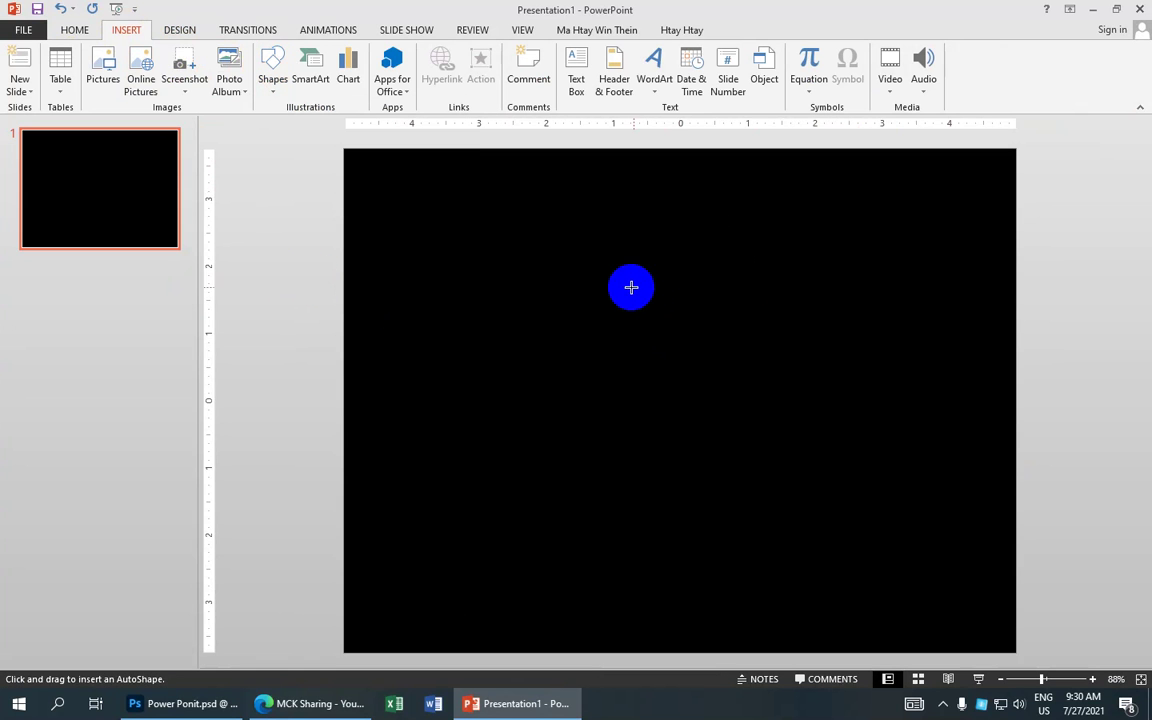
drag(610, 283, 959, 624)
drag(926, 535, 826, 490)
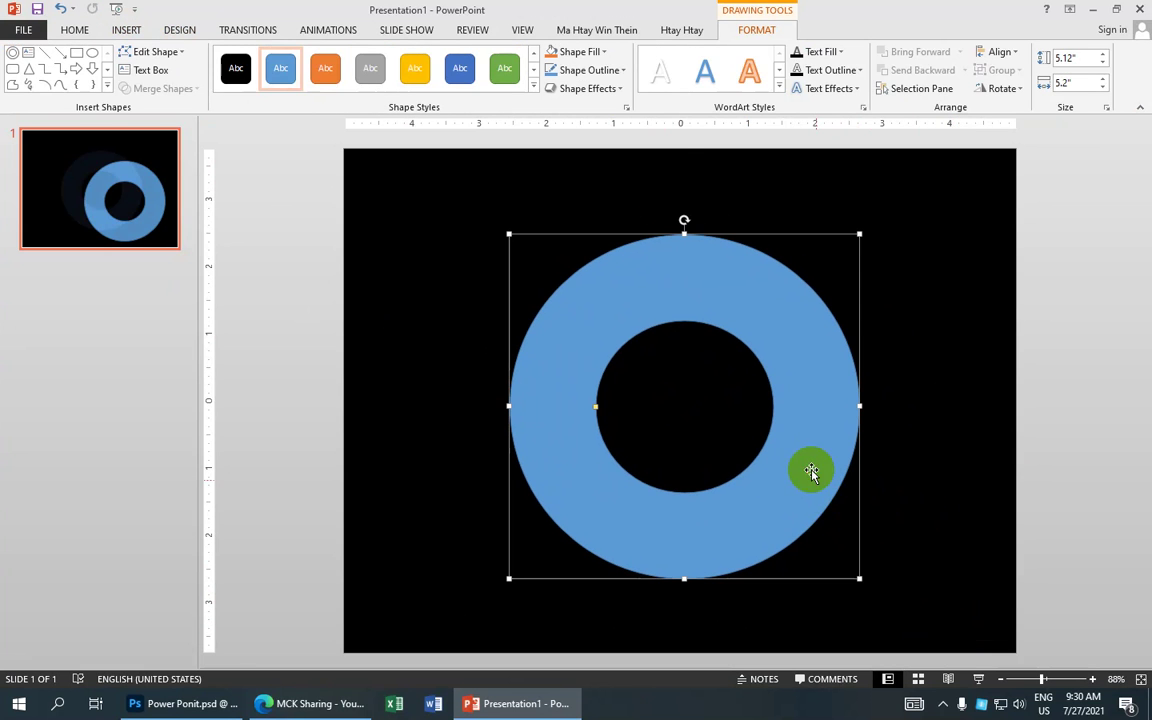
click(522, 29)
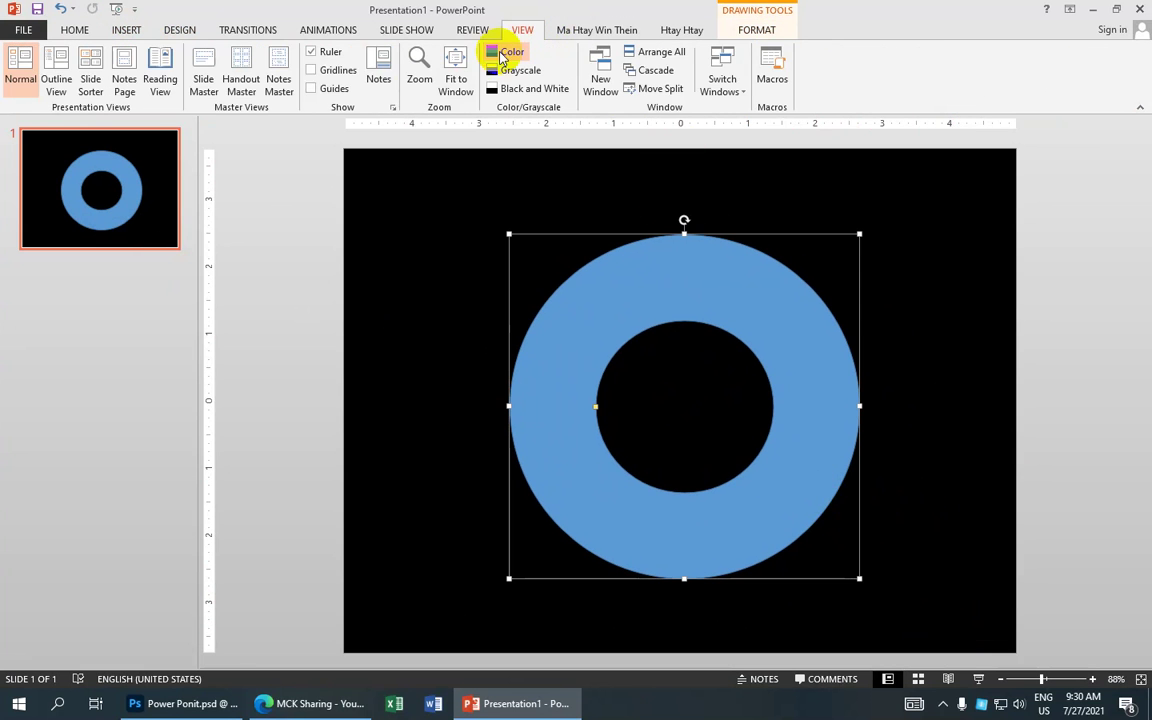
Turn on Guides, snap the donut to the slide centre and widen its hole
click(311, 89)
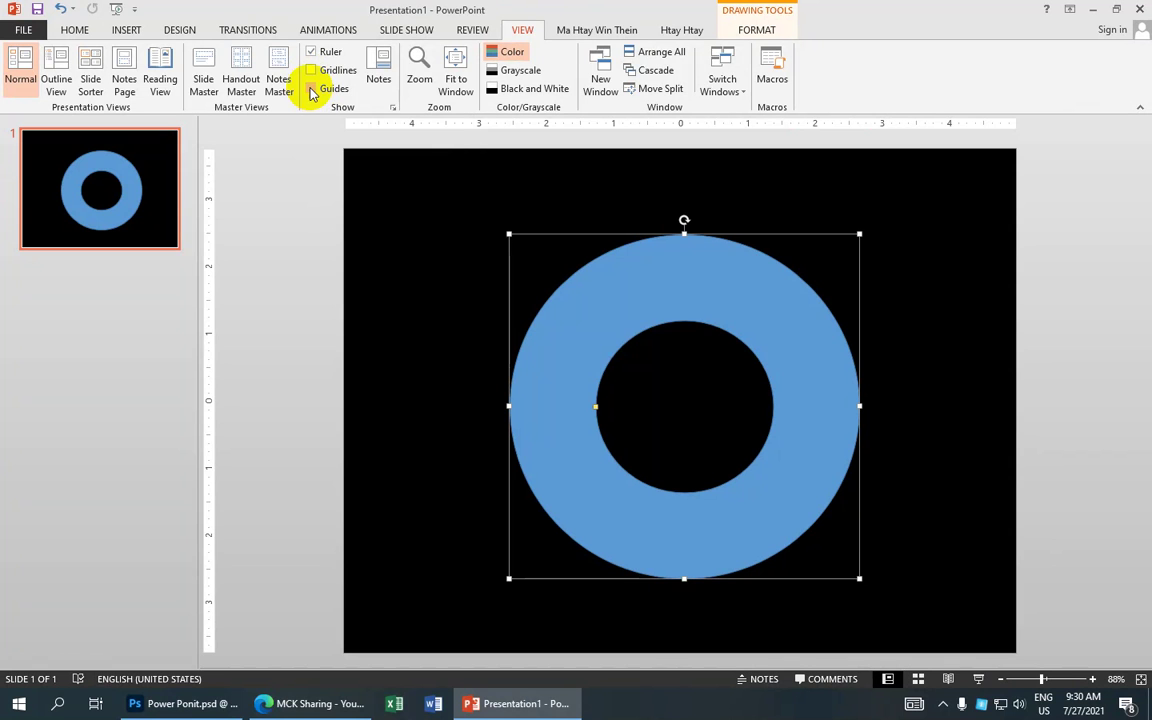
mouse_move(611, 251)
mouse_down()
mouse_move(580, 391)
mouse_move(600, 414)
mouse_move(555, 458)
mouse_up()
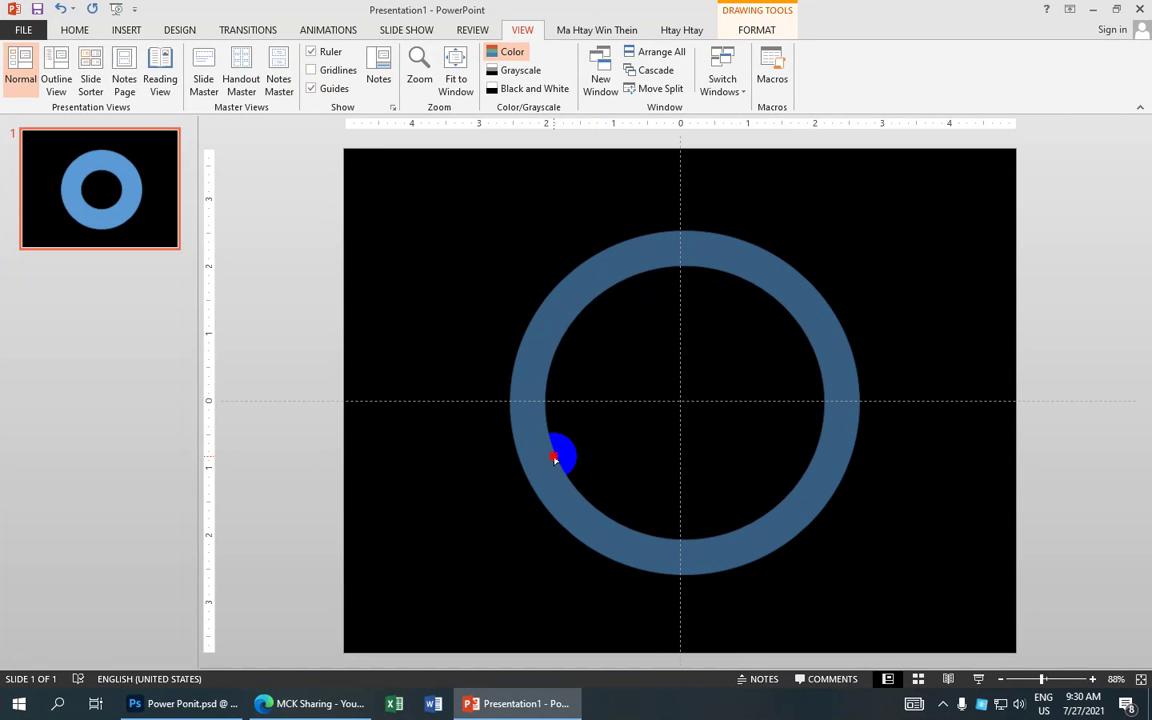
drag(555, 458, 553, 453)
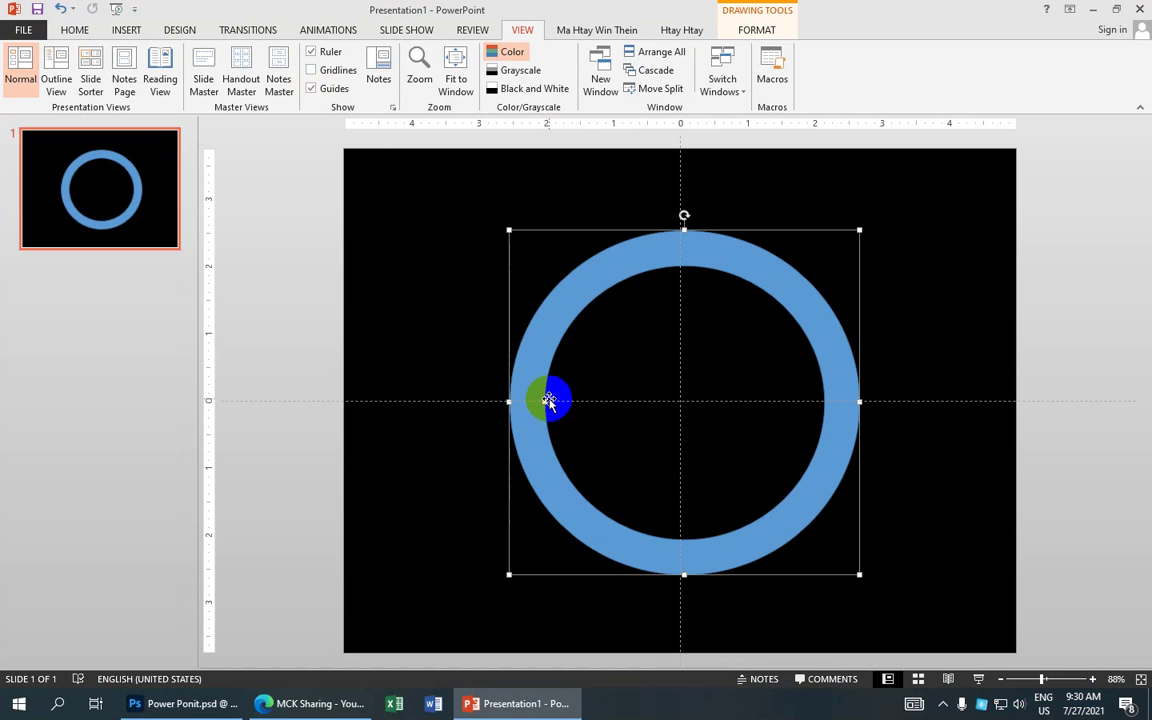
Fill the ring with yellow and remove its outline
click(747, 33)
click(606, 52)
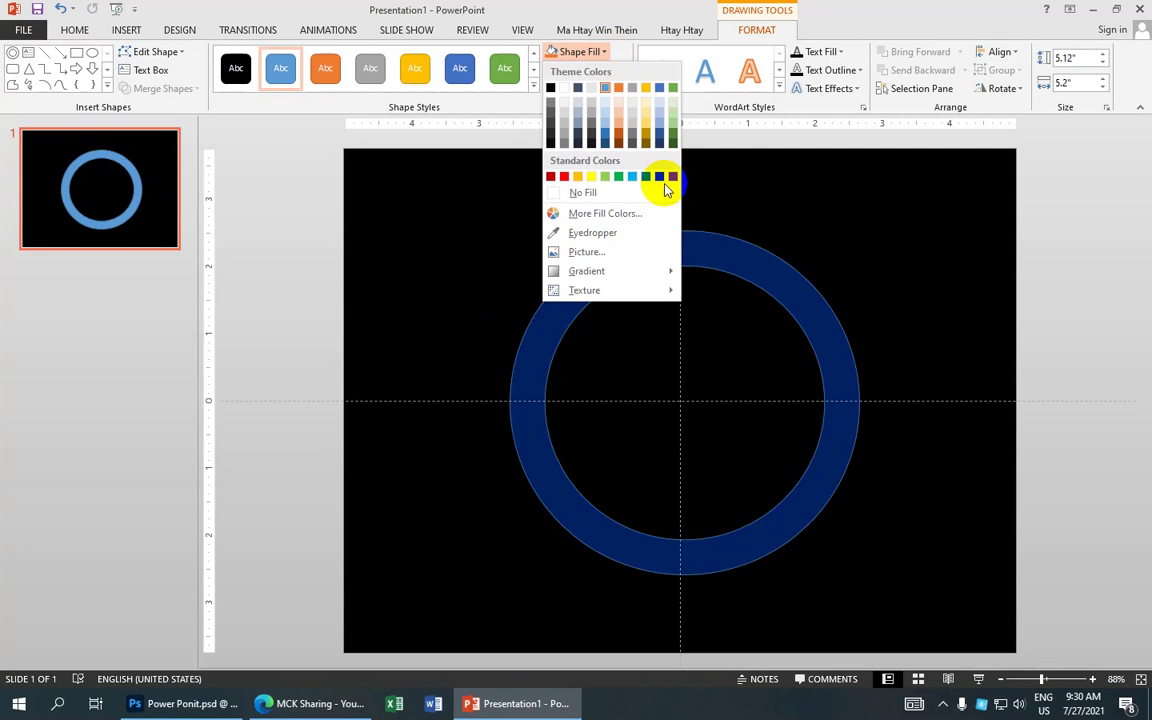
click(591, 178)
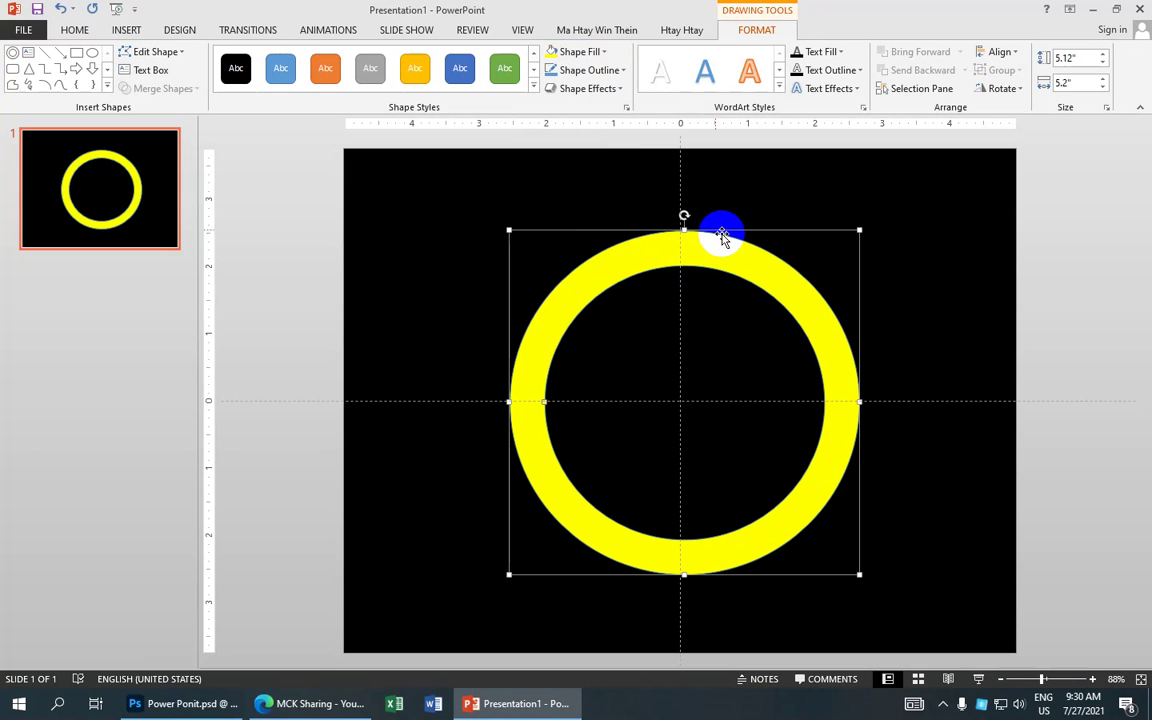
click(622, 72)
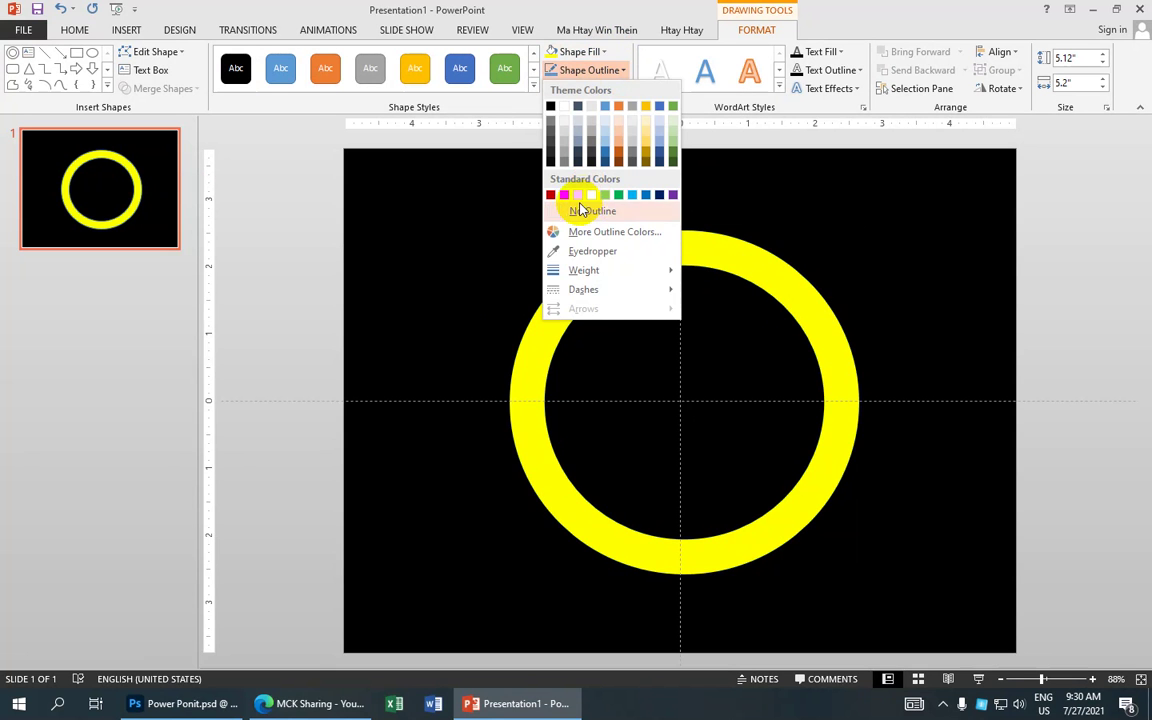
click(589, 202)
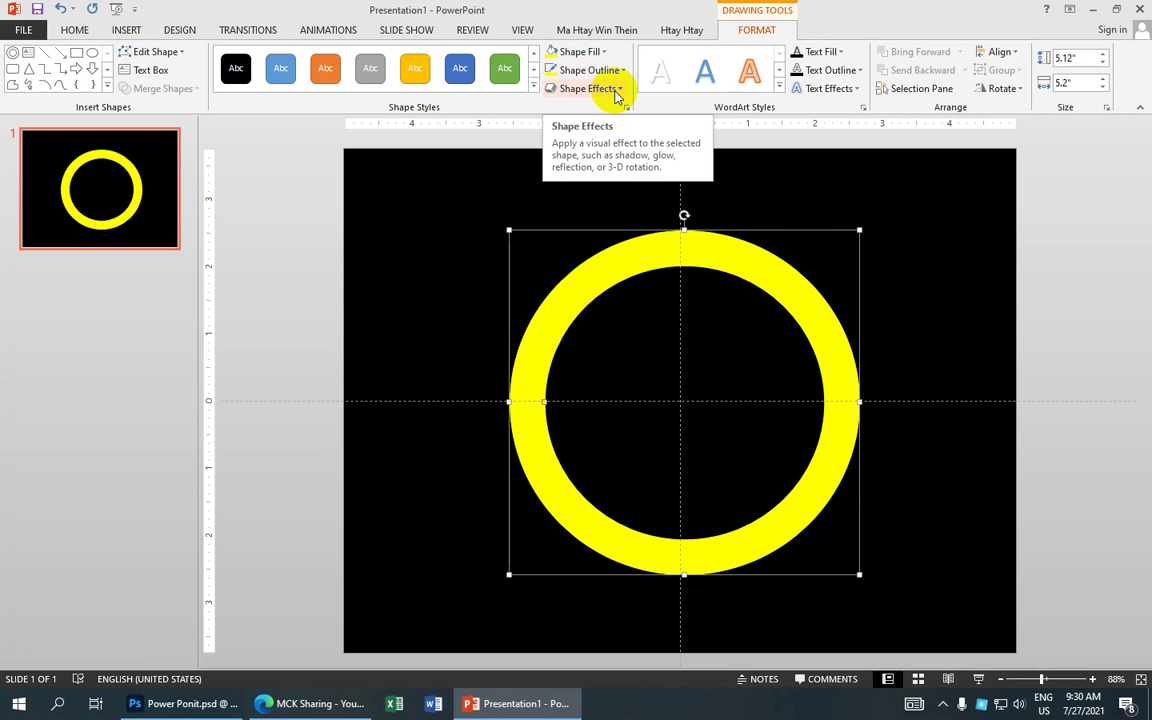
Give the ring the Preset 2 3-D effect and the first bevel style, nudging it left
click(616, 91)
mouse_move(607, 119)
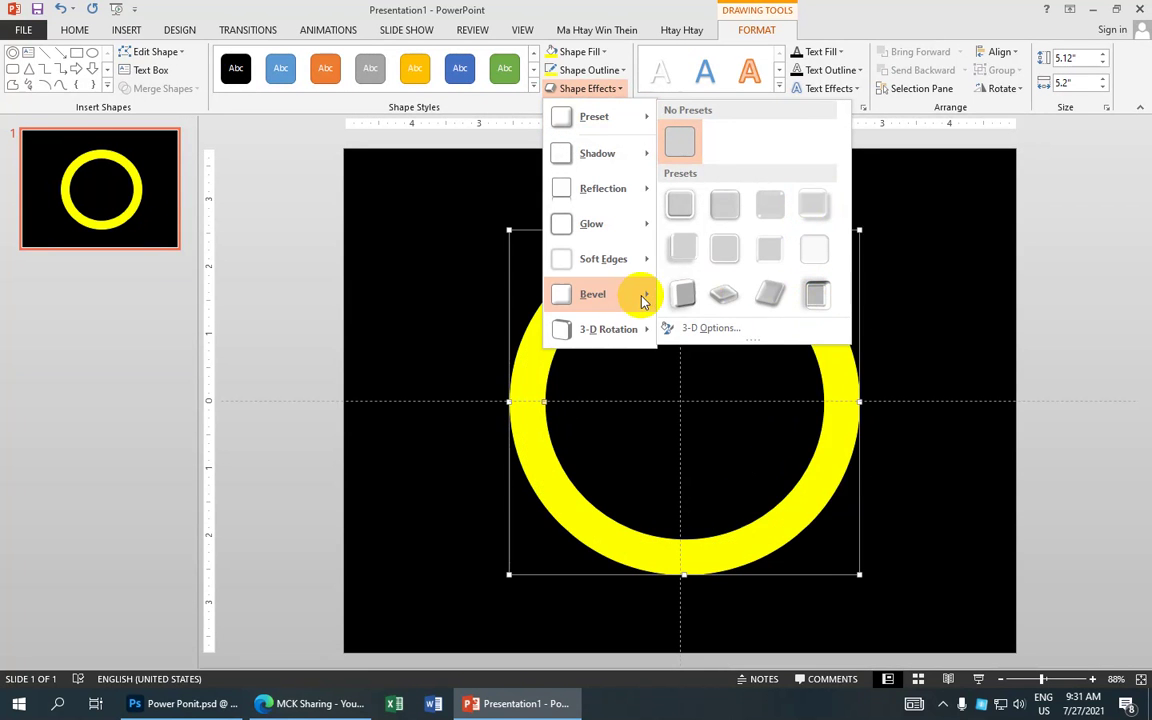
mouse_move(633, 295)
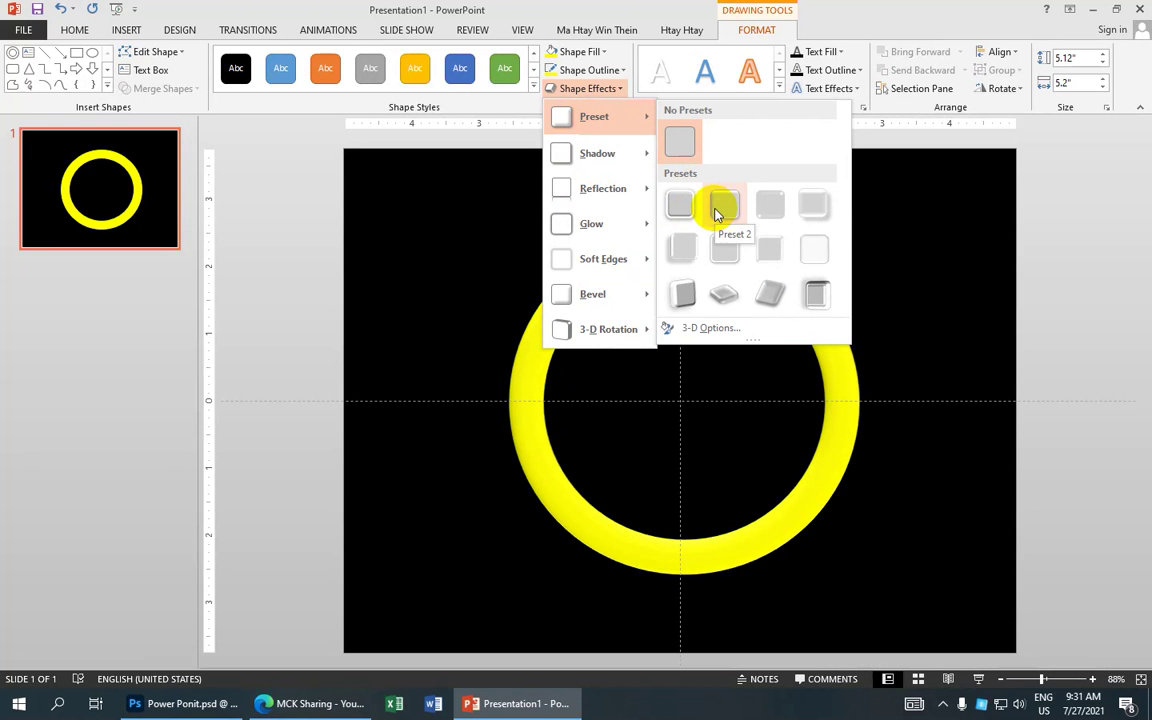
click(716, 214)
click(605, 88)
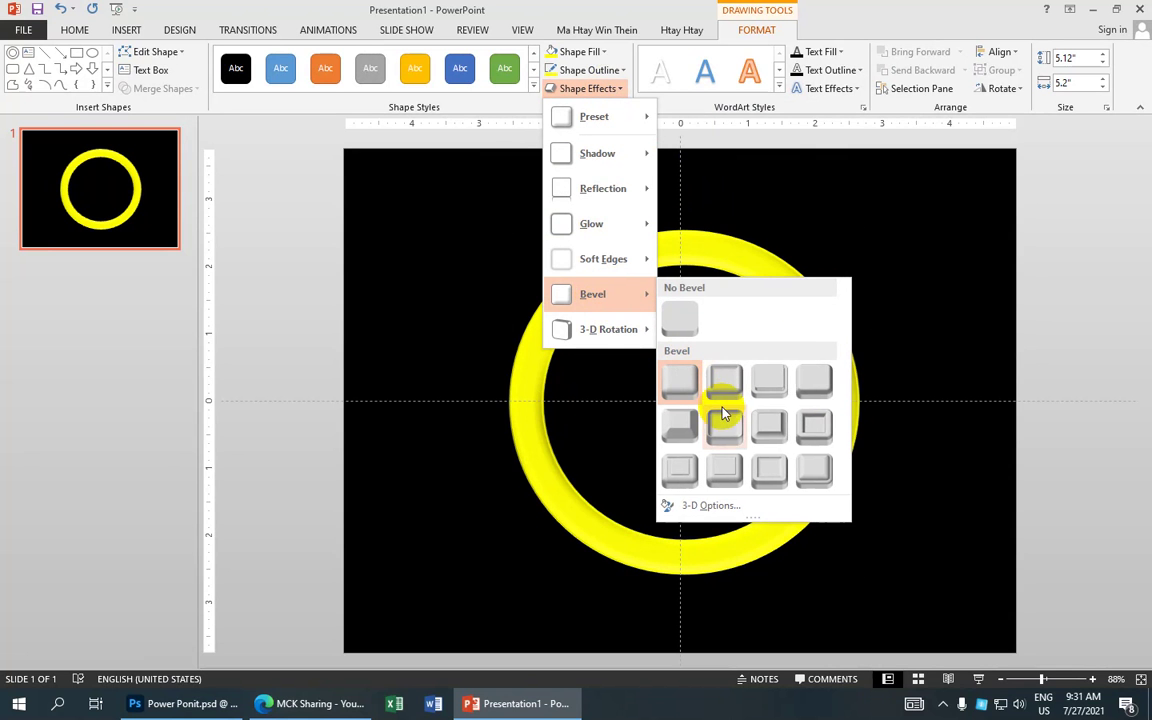
click(678, 380)
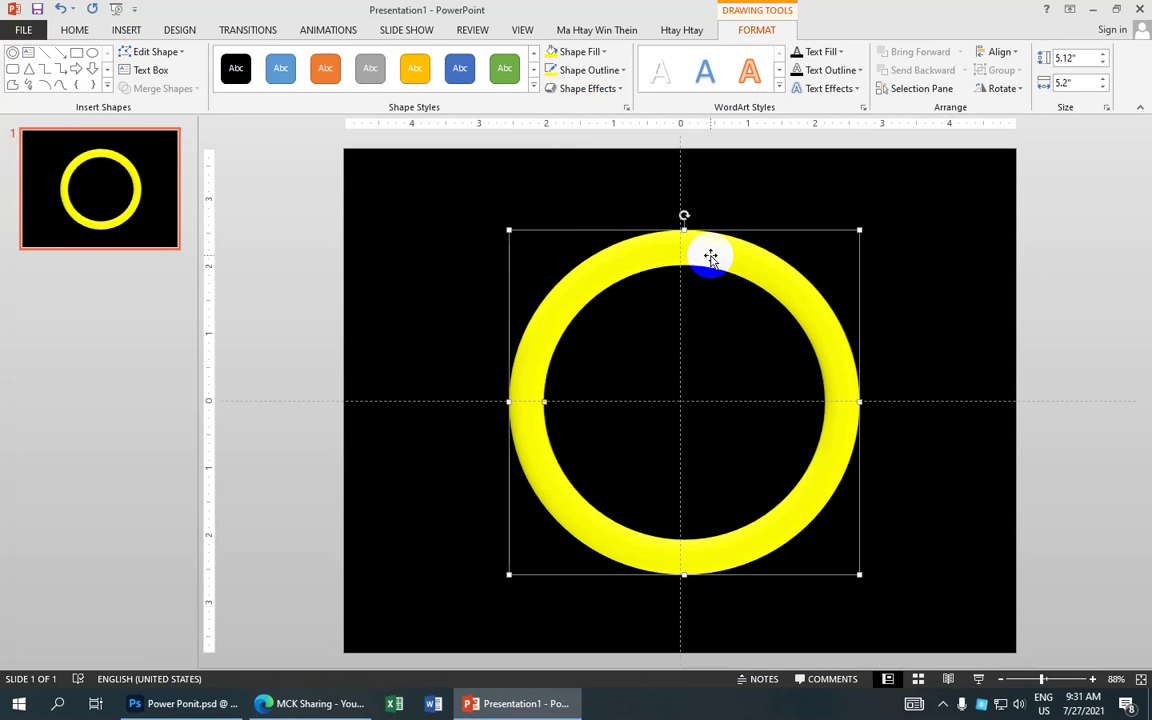
key(ctrl+Left)
key(ctrl+Left)
key(ctrl+Left)
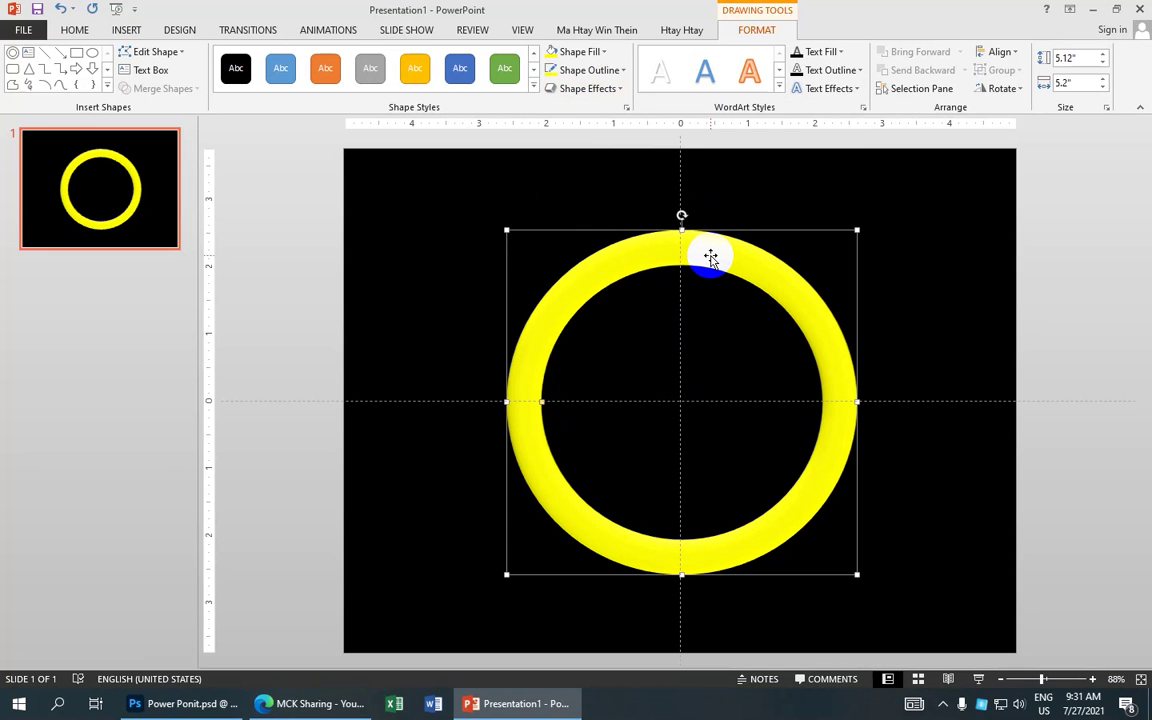
key(ctrl+Left)
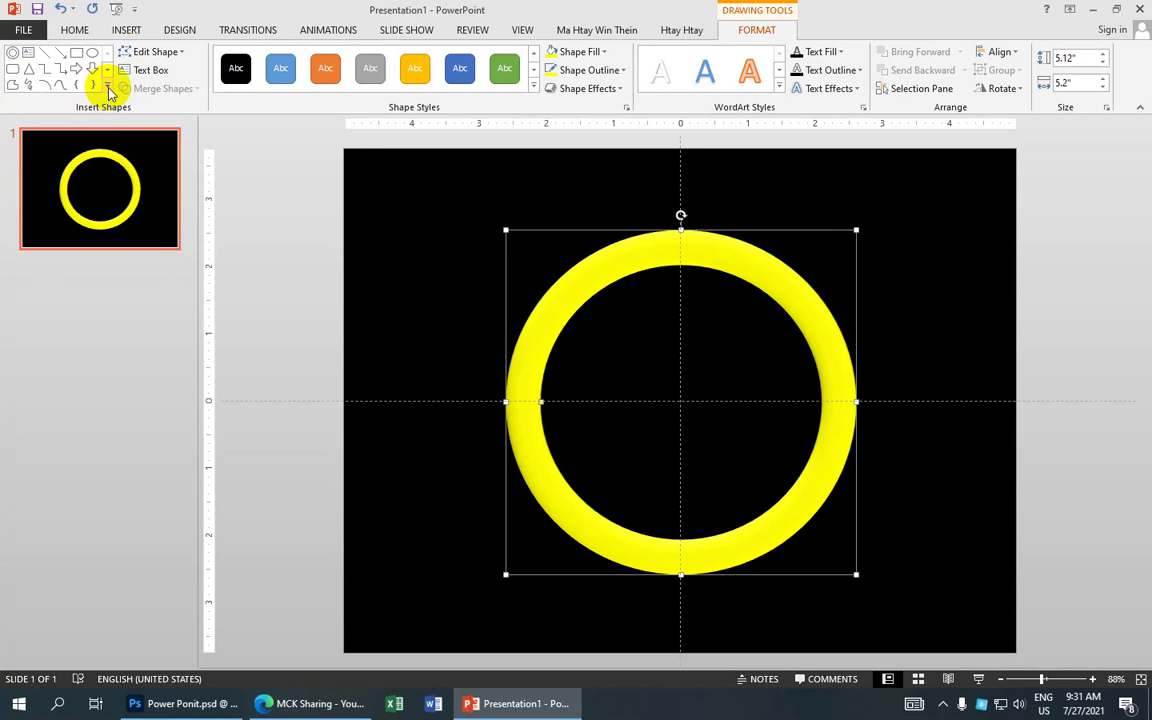
Draw a 32-Point Star over the ring, about 5.95 by 5.98 inches, filled green
click(108, 87)
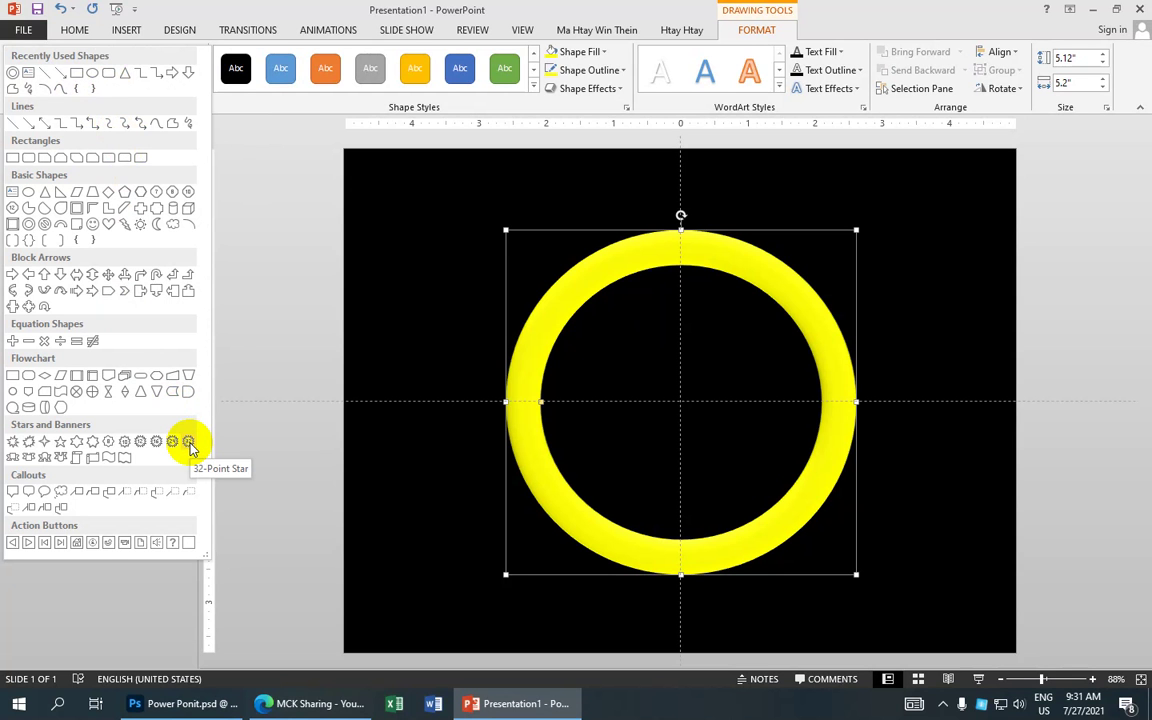
click(188, 446)
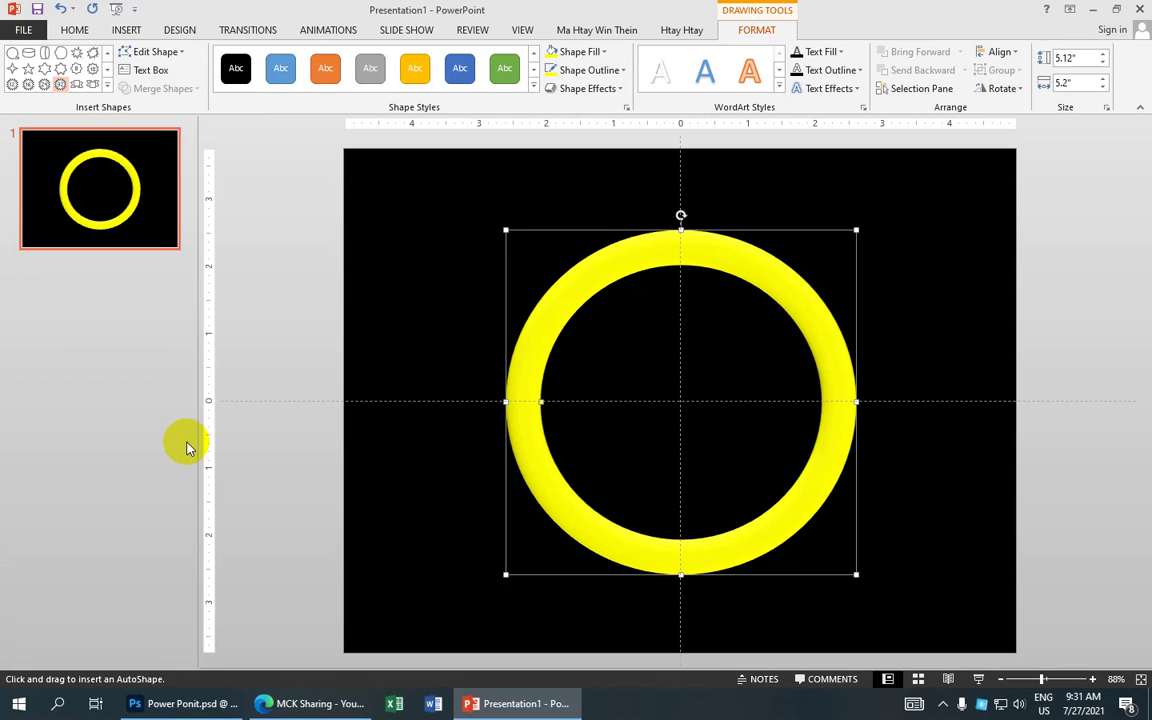
mouse_move(642, 376)
mouse_down()
mouse_move(824, 541)
mouse_move(686, 389)
mouse_up()
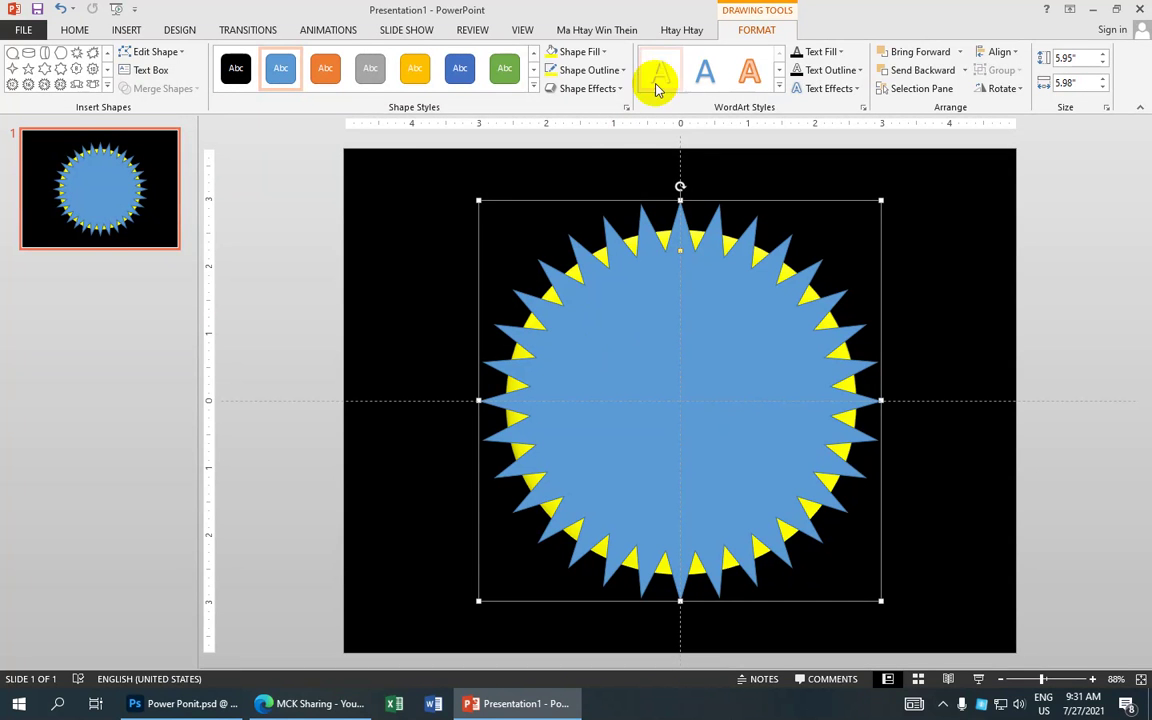
click(601, 54)
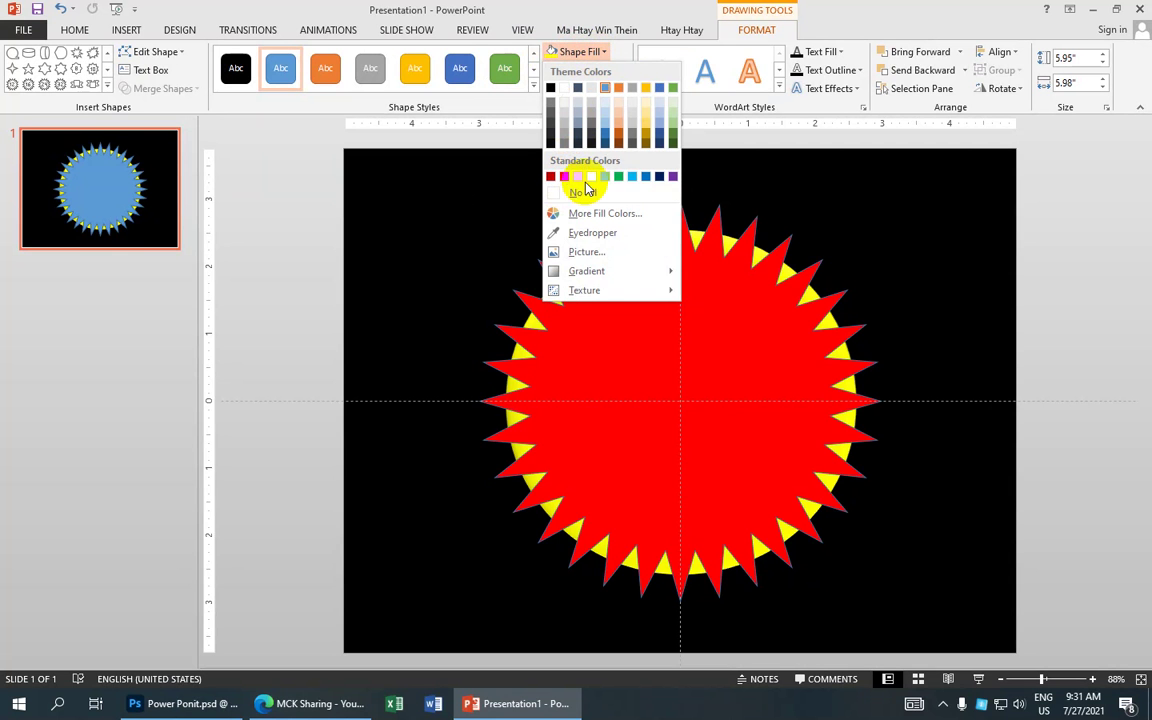
click(619, 177)
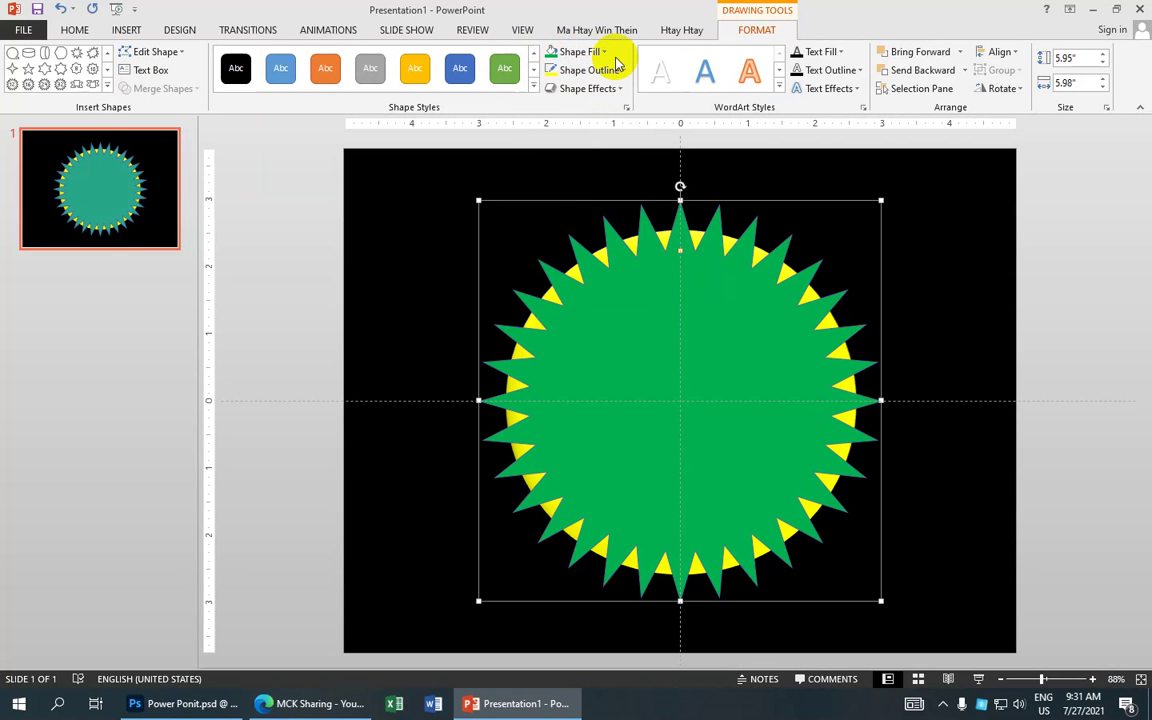
click(608, 70)
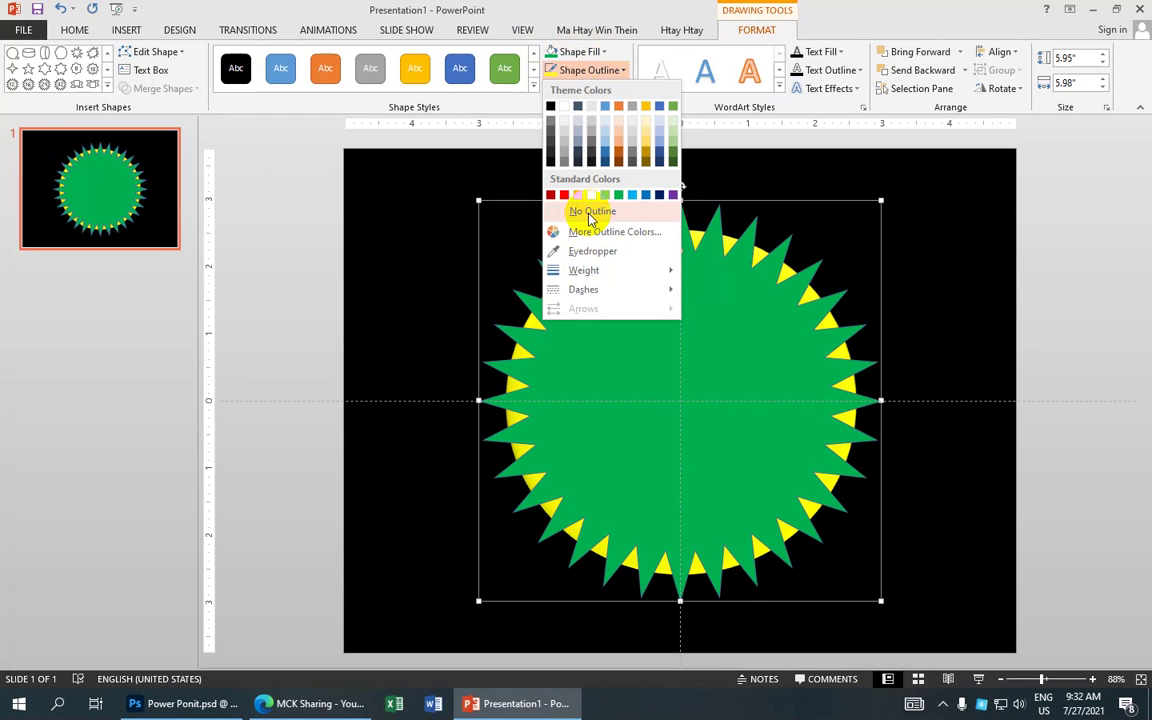
Give the star a green outline, the Preset 2 3-D effect and an Angle bevel
click(618, 194)
click(612, 89)
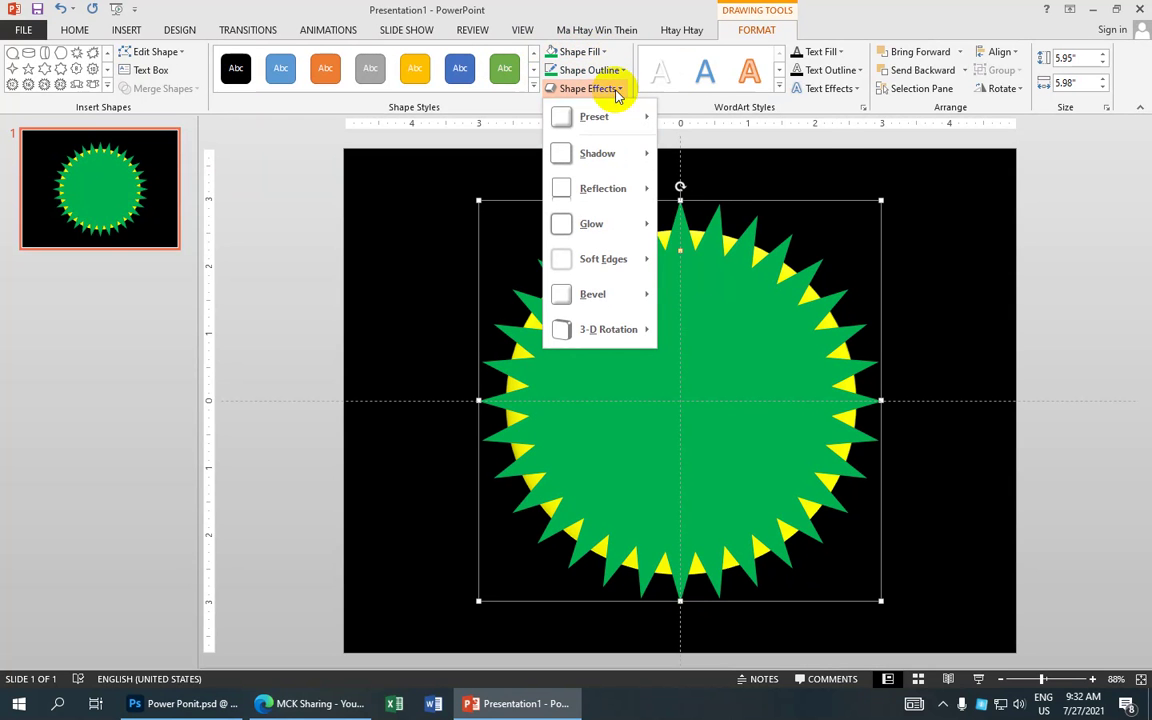
mouse_move(597, 116)
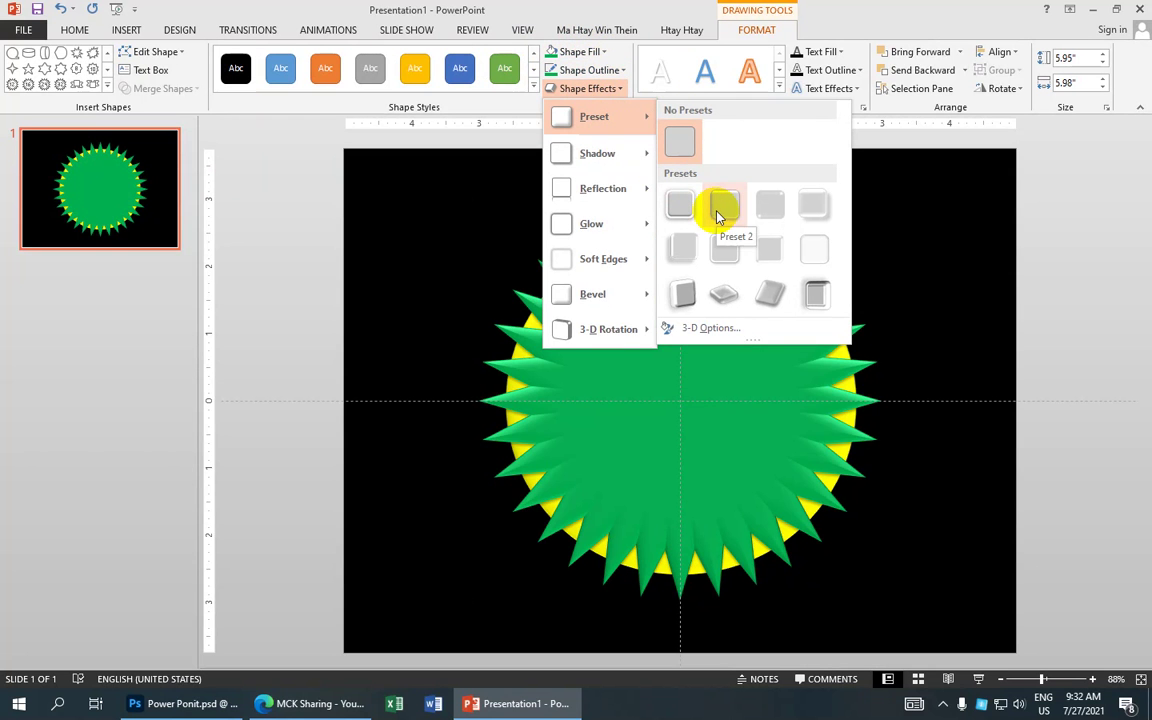
click(722, 208)
click(600, 88)
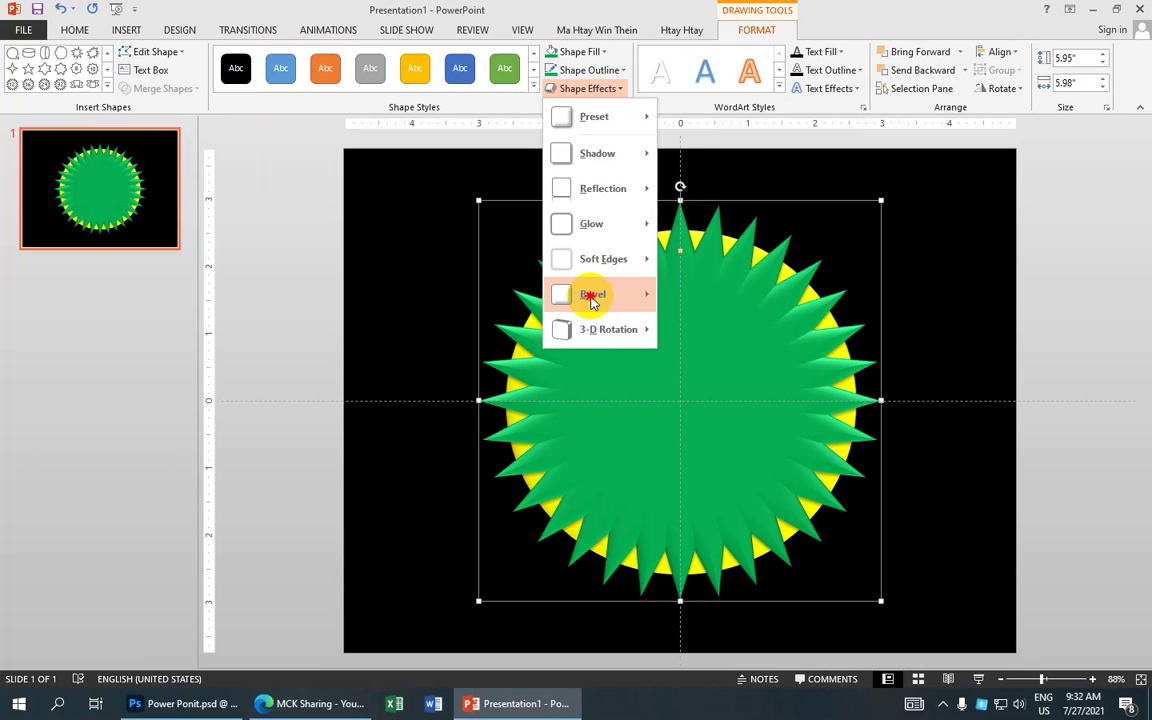
mouse_move(599, 294)
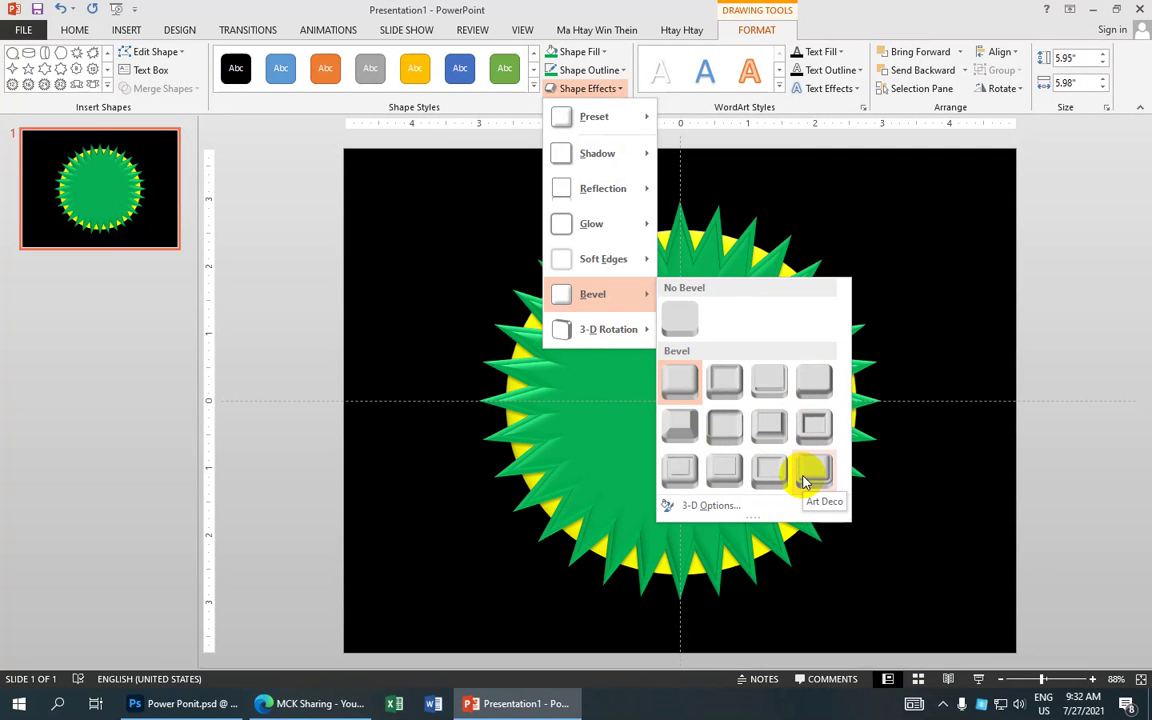
click(678, 421)
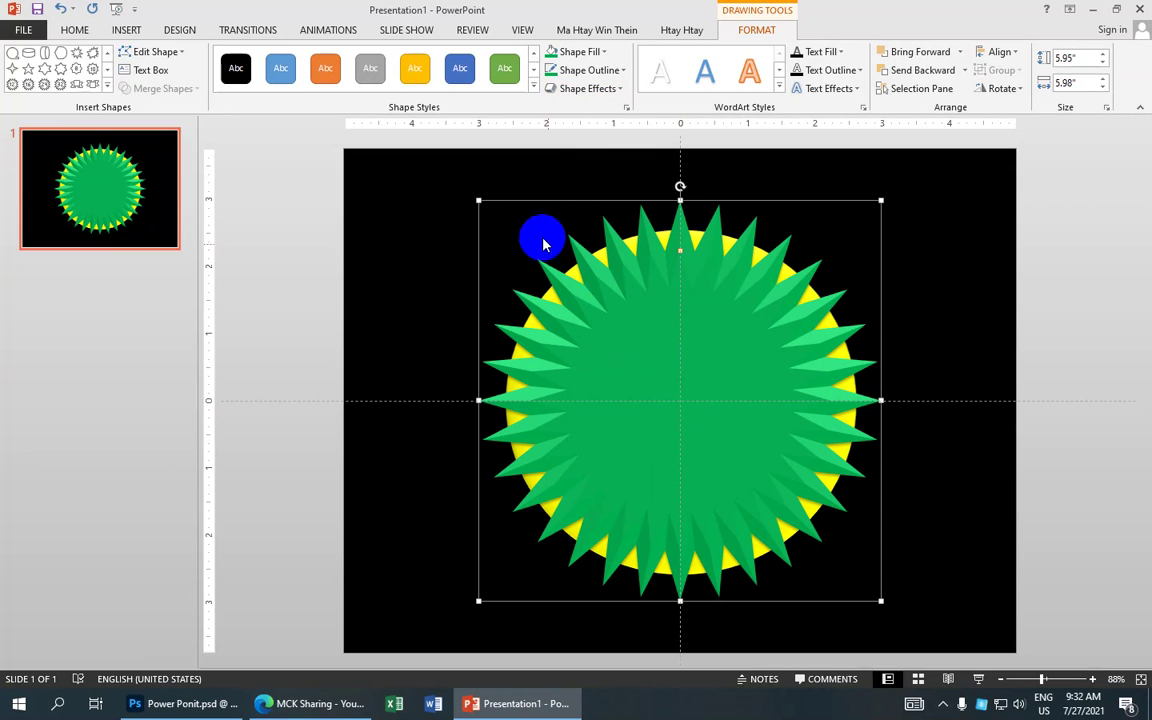
click(106, 86)
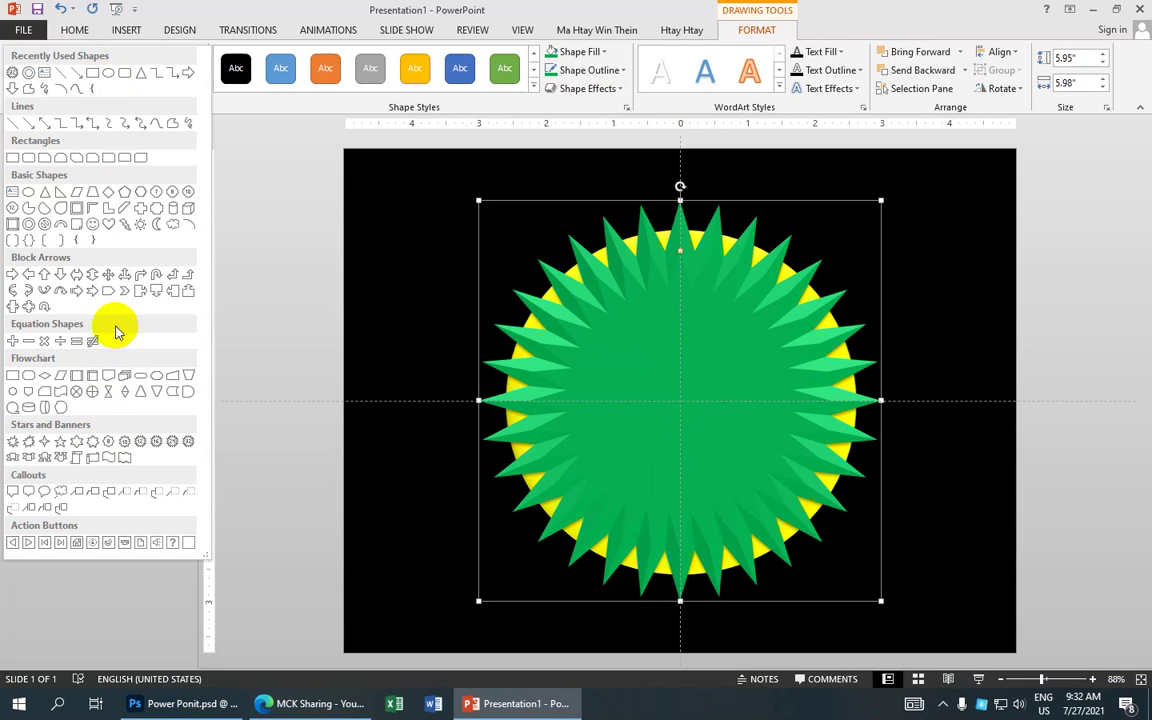
Draw a donut over the green starburst, widen its hole, and nudge it up to centre it
click(28, 226)
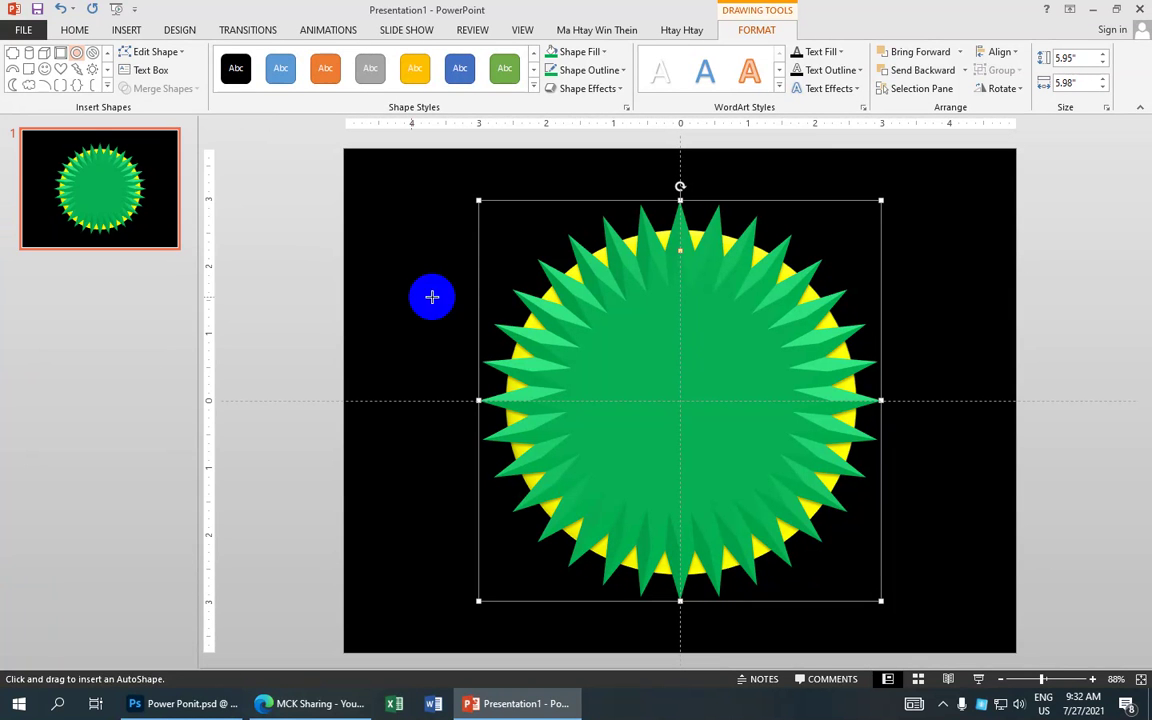
drag(609, 321, 879, 591)
drag(823, 527, 769, 479)
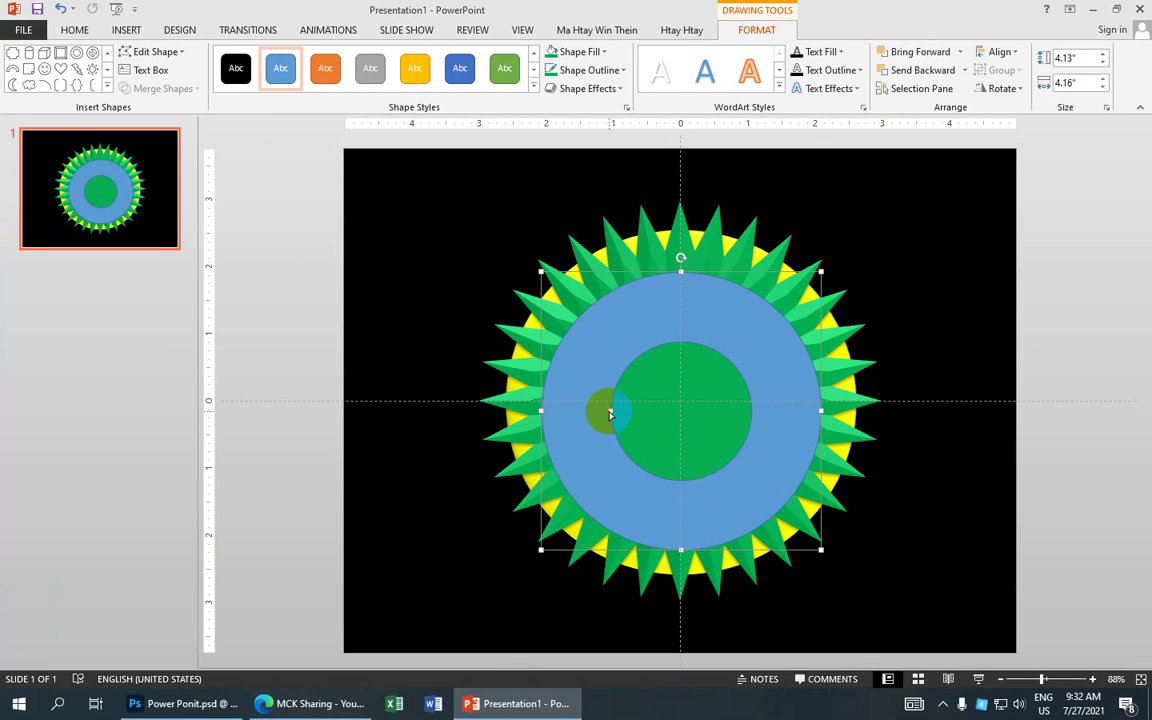
drag(610, 413, 577, 452)
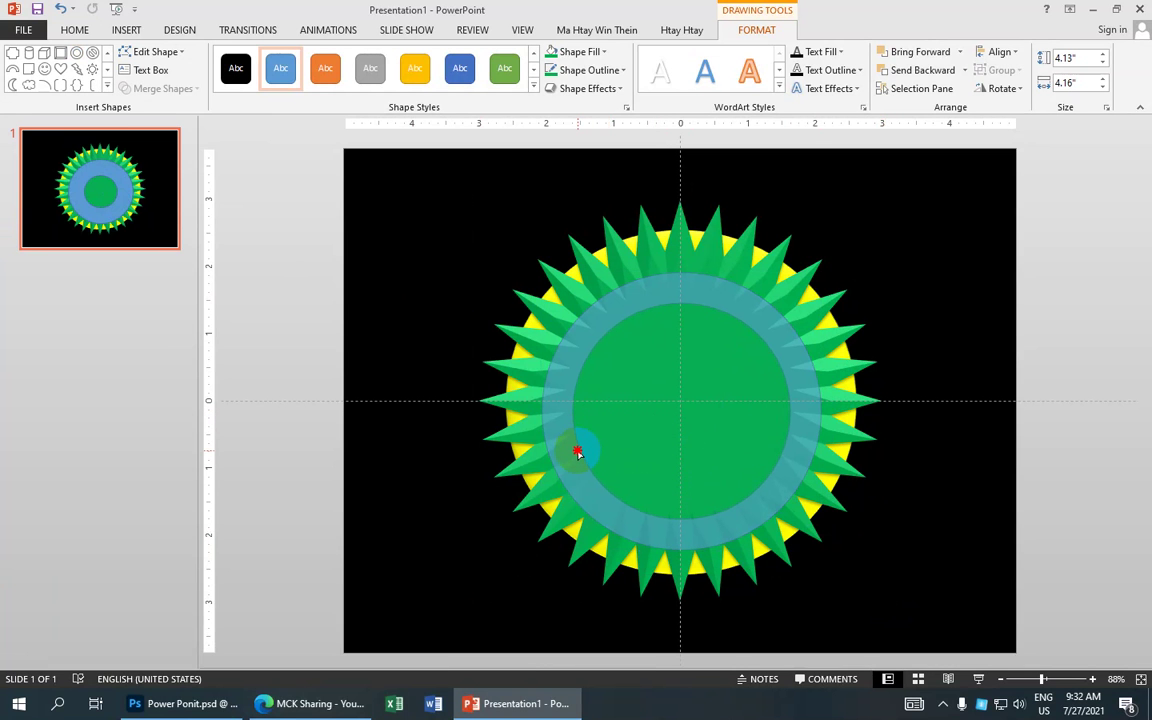
drag(577, 452, 579, 453)
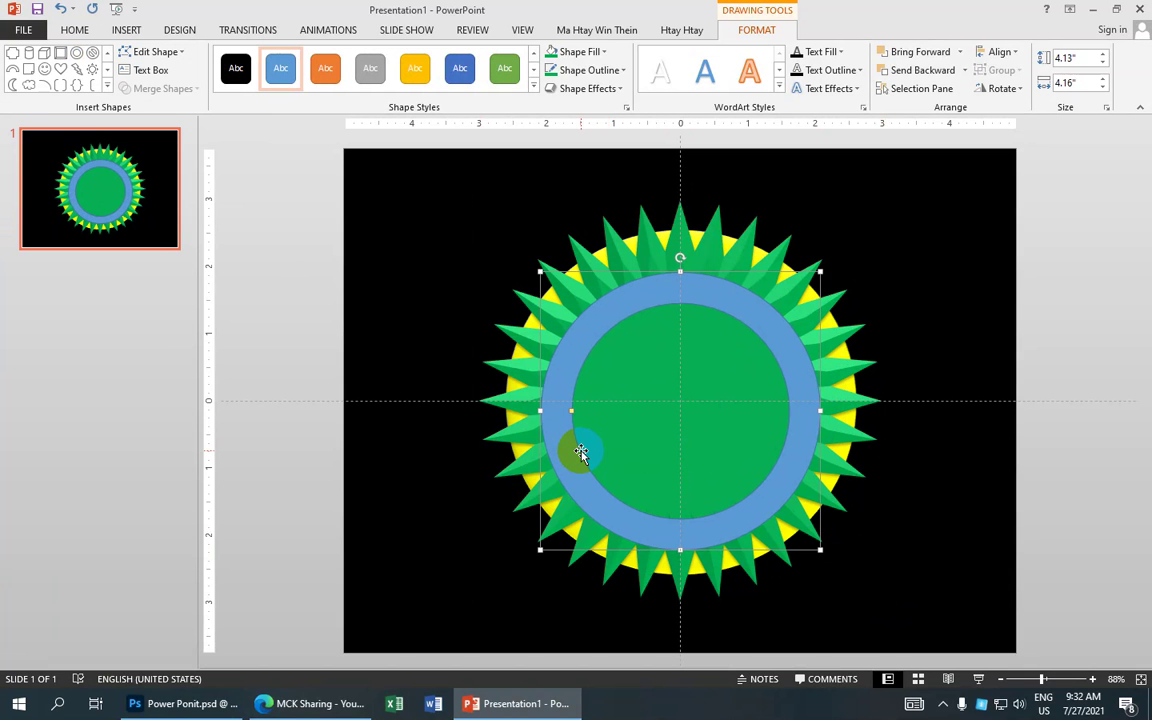
key(Up)
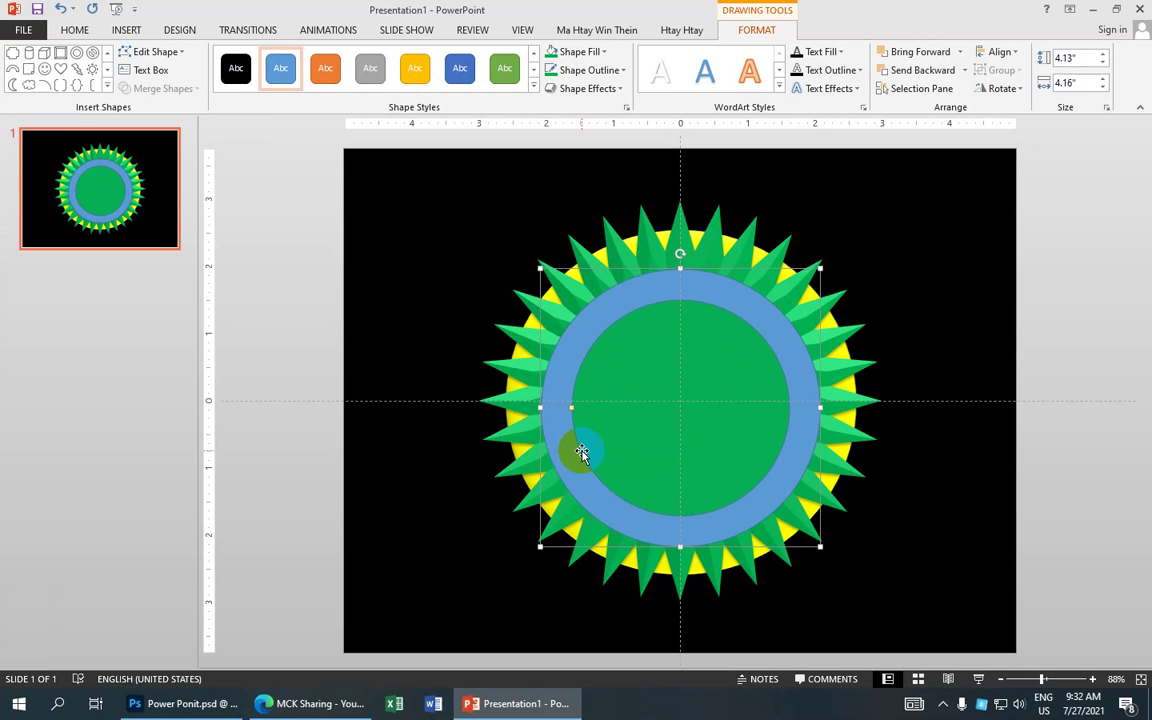
key(Up)
key(Up)
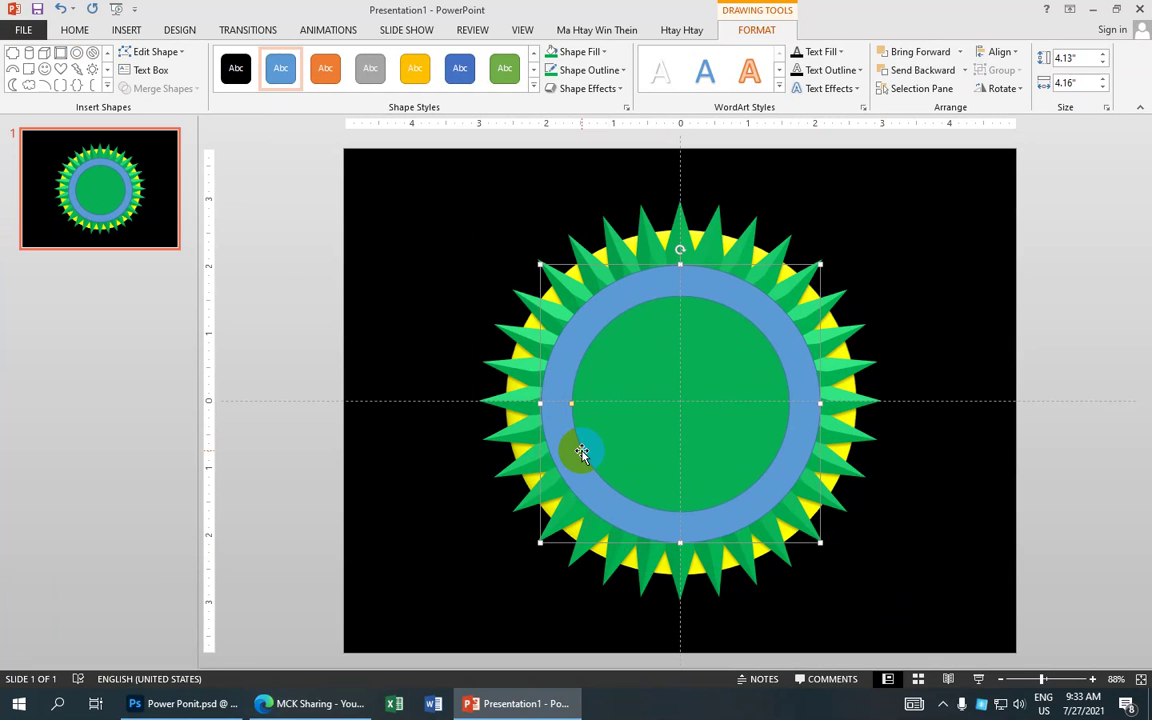
key(Up)
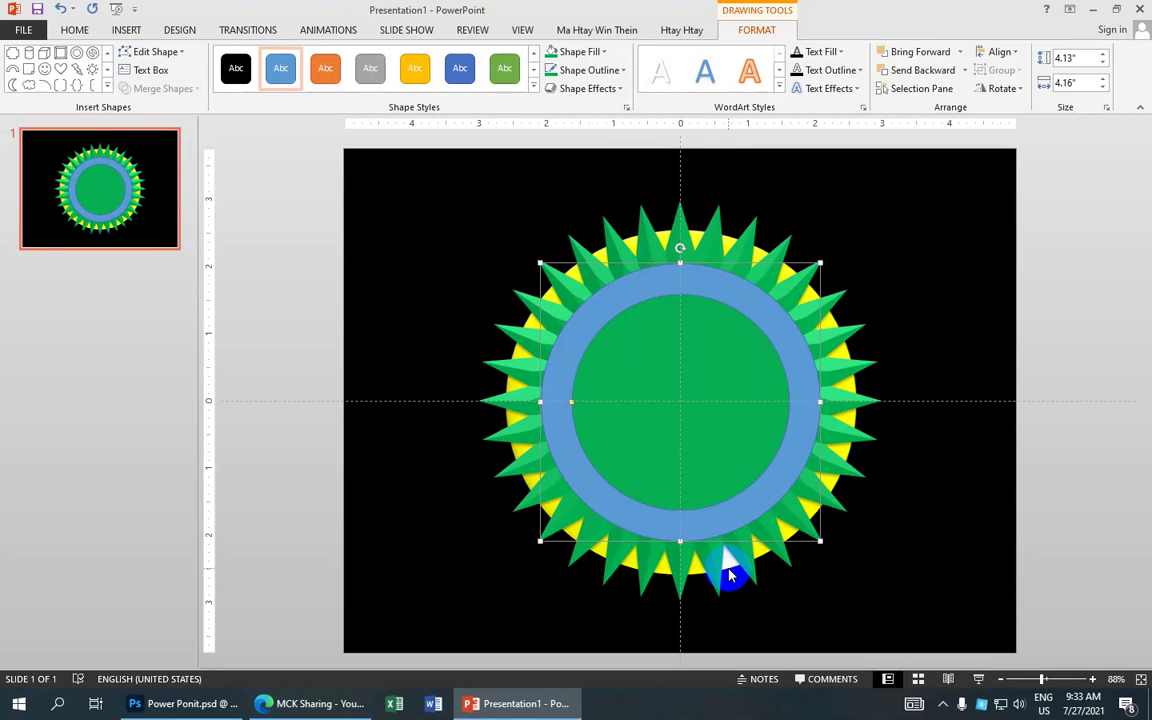
Give the ring a red fill, red outline and Cool Slant bevel, then deselect it
click(576, 52)
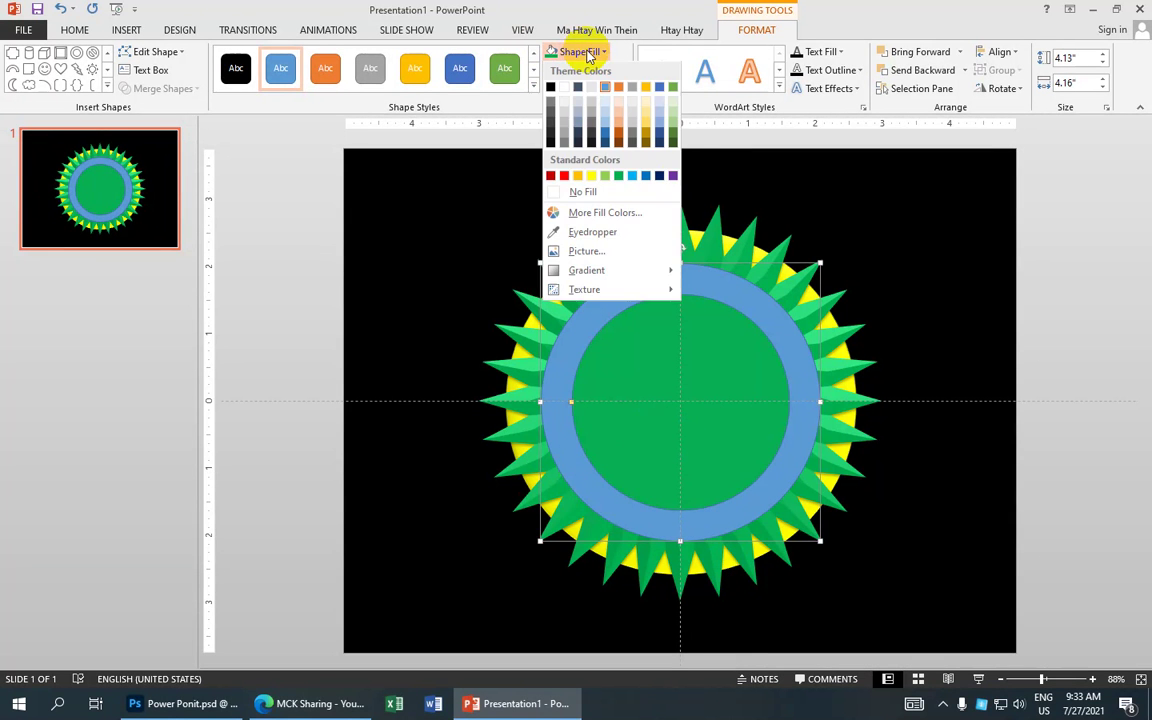
click(560, 171)
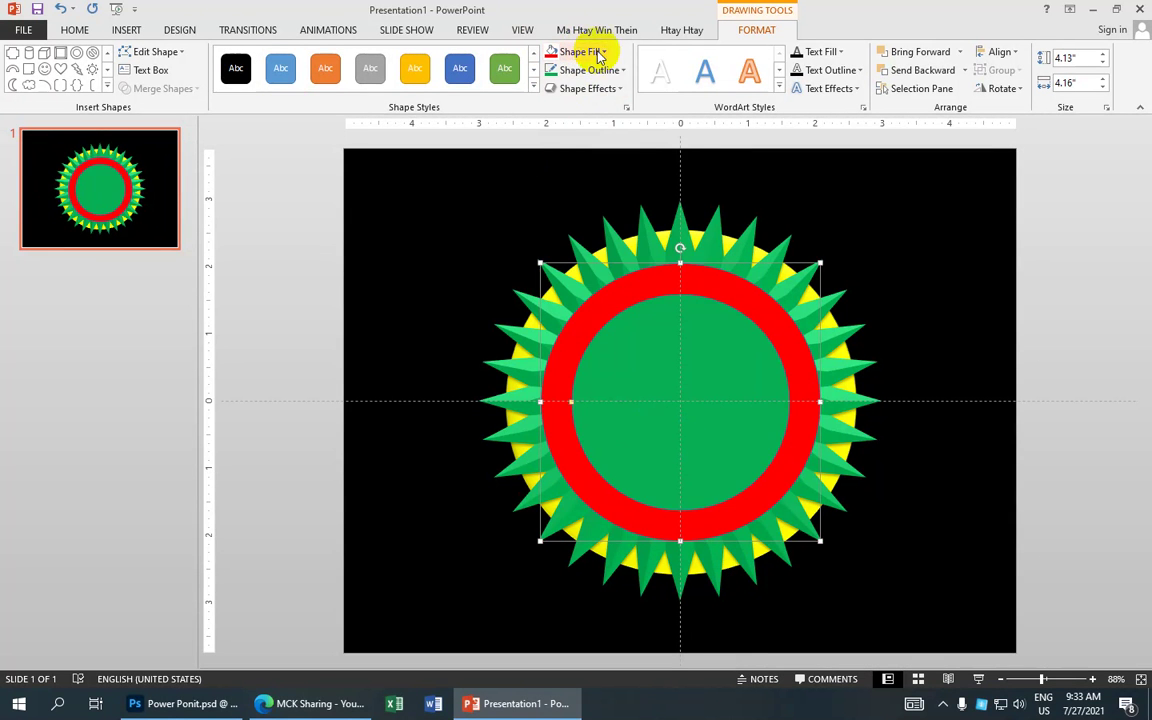
click(586, 70)
click(563, 199)
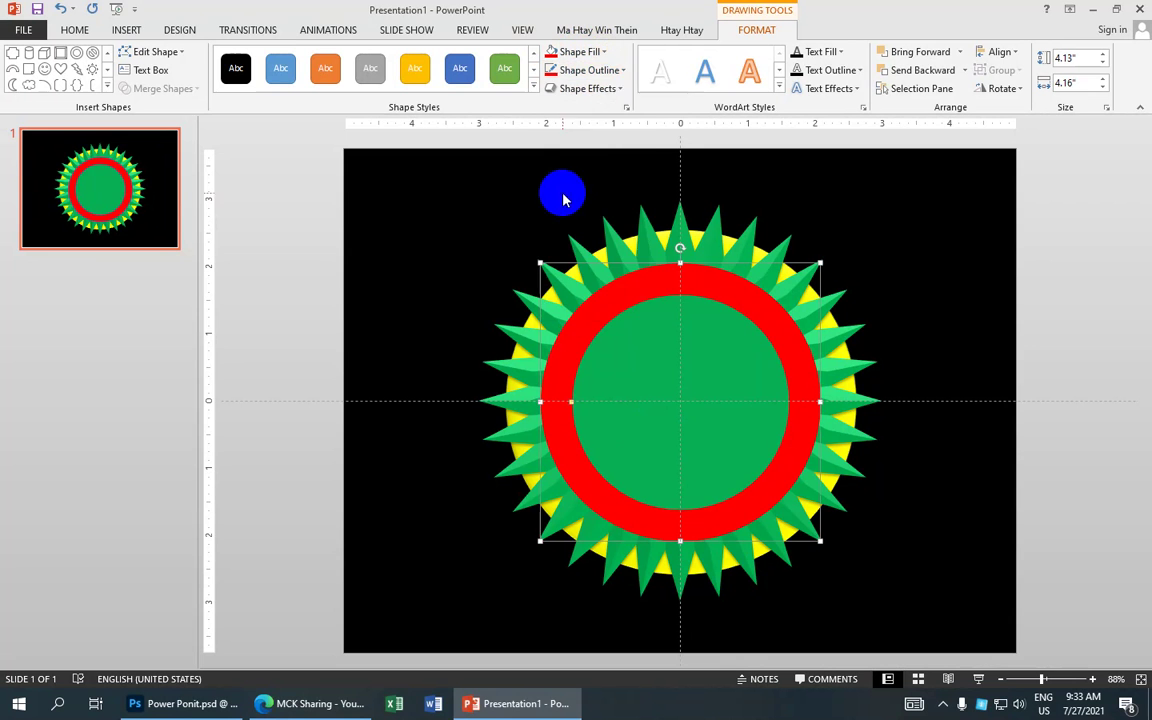
click(604, 89)
mouse_move(598, 300)
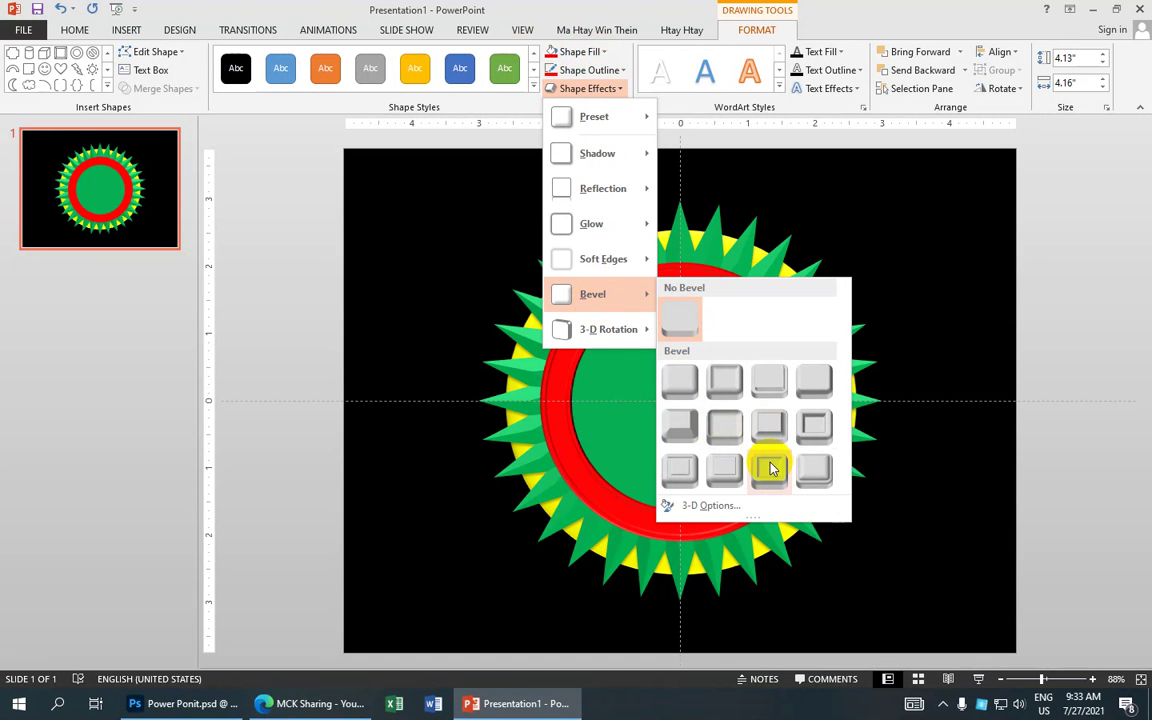
click(813, 390)
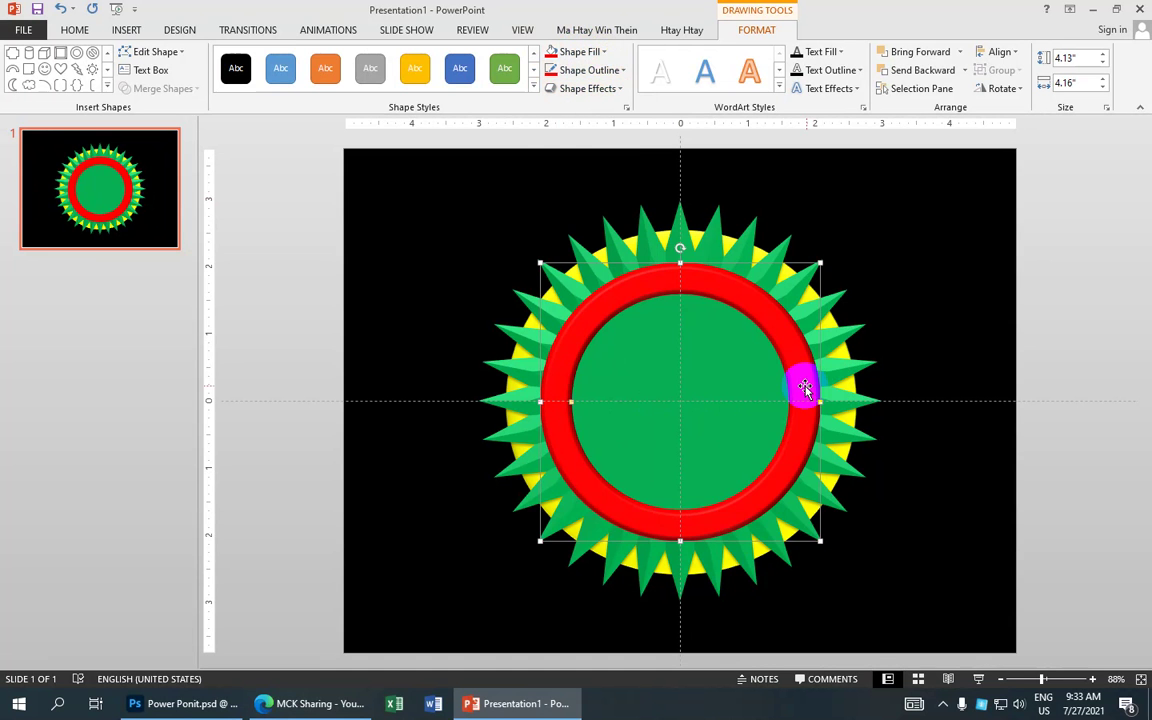
click(842, 258)
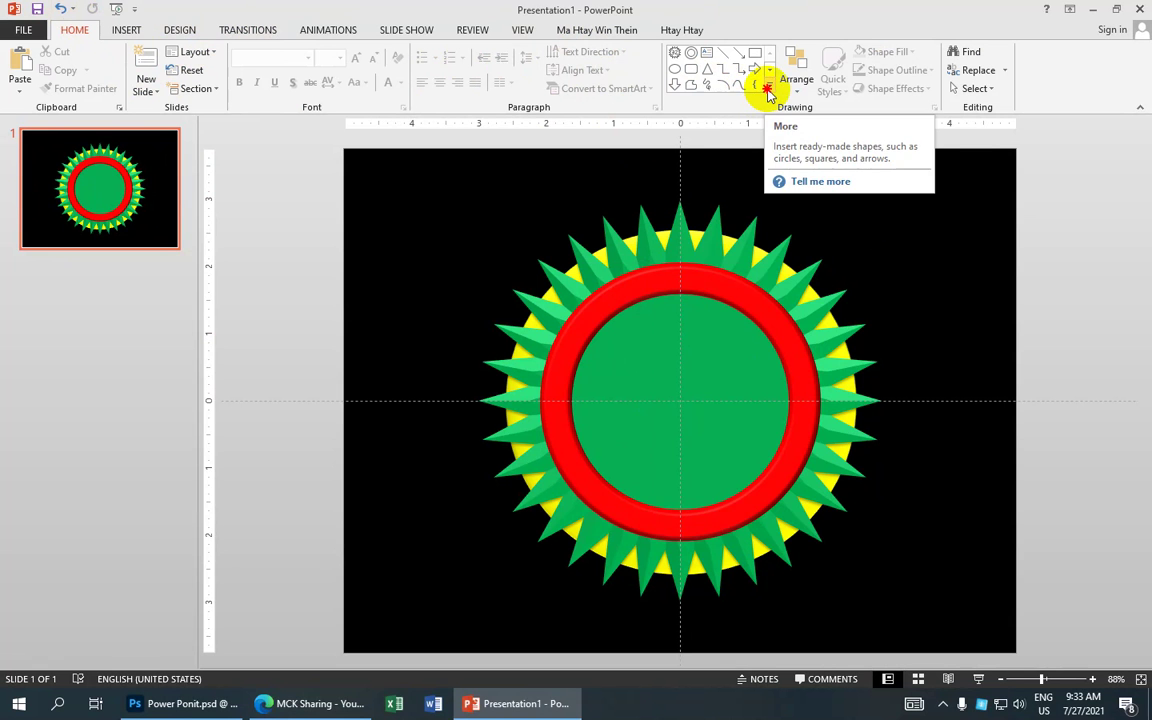
Draw an oval circle centred inside the red ring
click(768, 88)
click(761, 77)
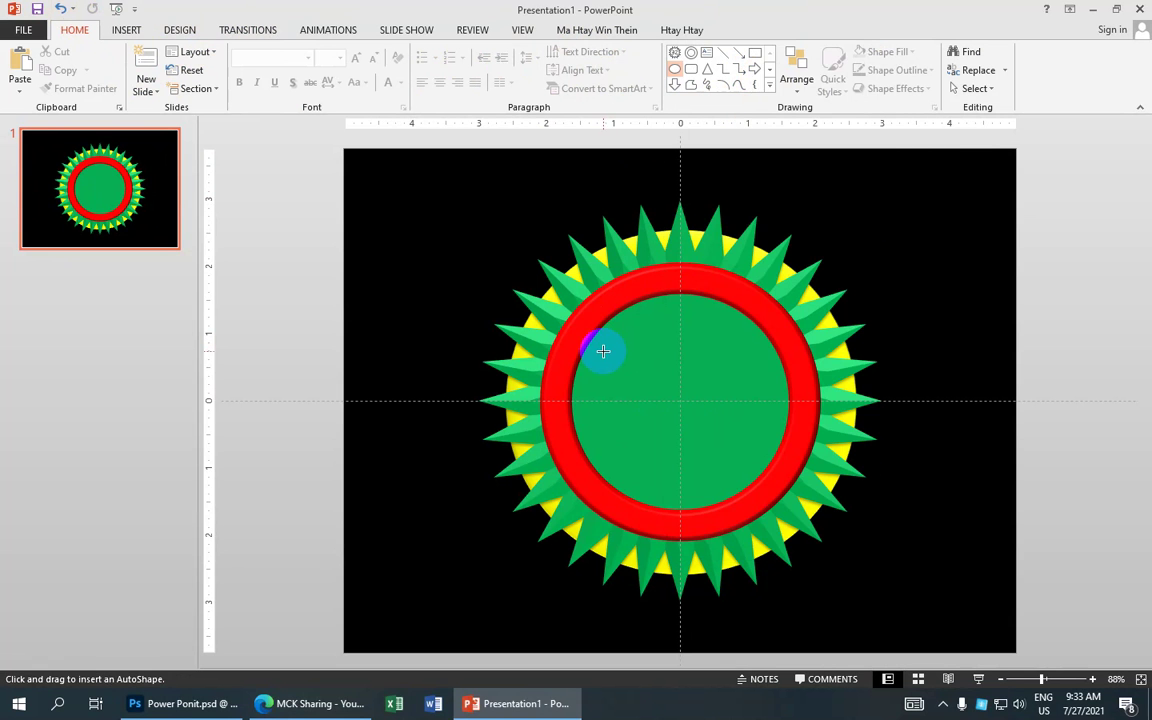
drag(601, 334, 815, 559)
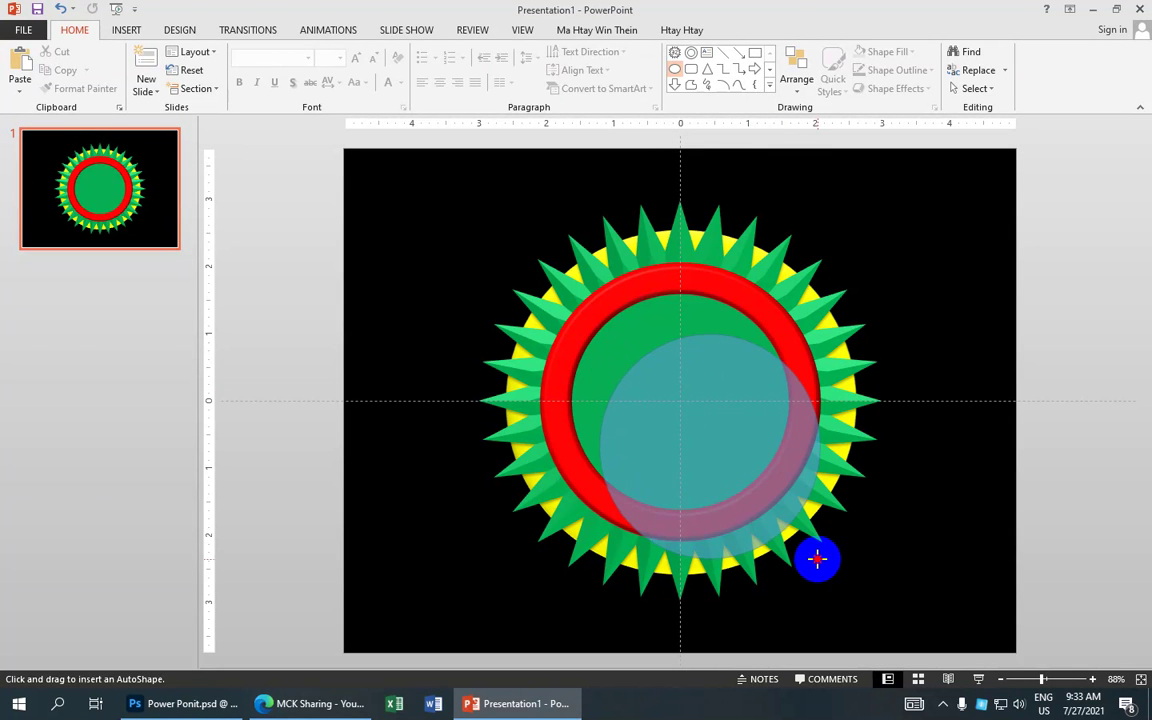
mouse_move(713, 365)
mouse_down()
mouse_move(693, 390)
mouse_move(671, 354)
mouse_up()
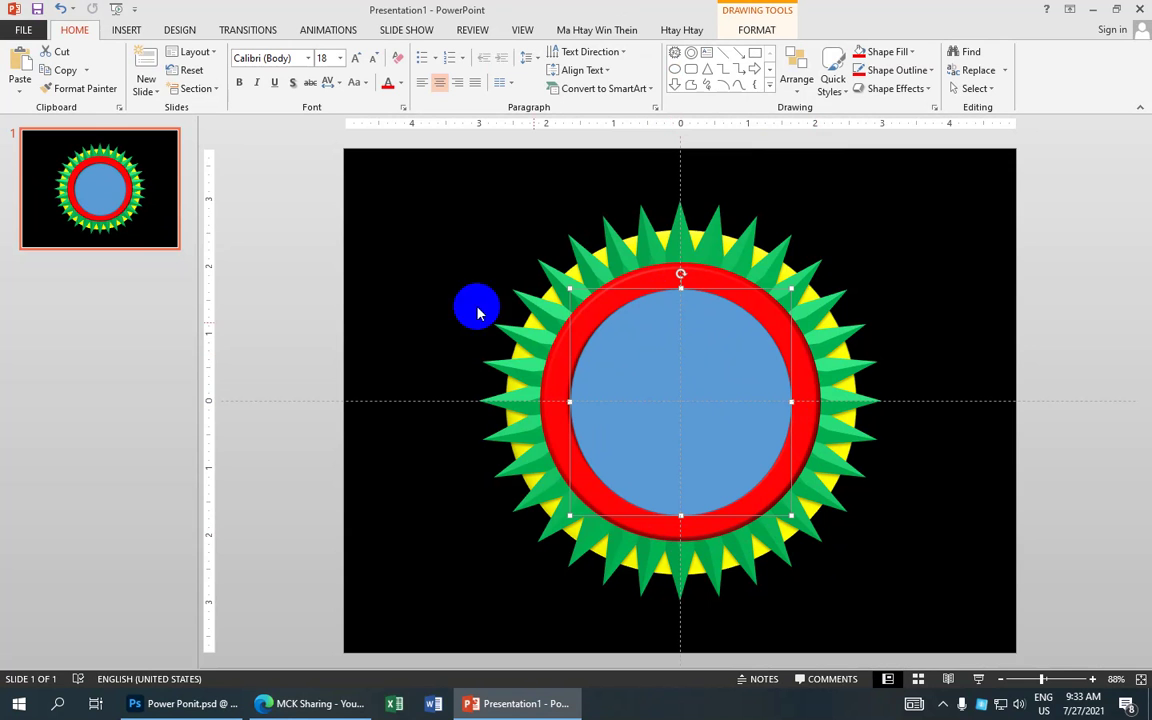
Fill the circle white, set its outline colour, then bring up Insert Pictures
click(756, 30)
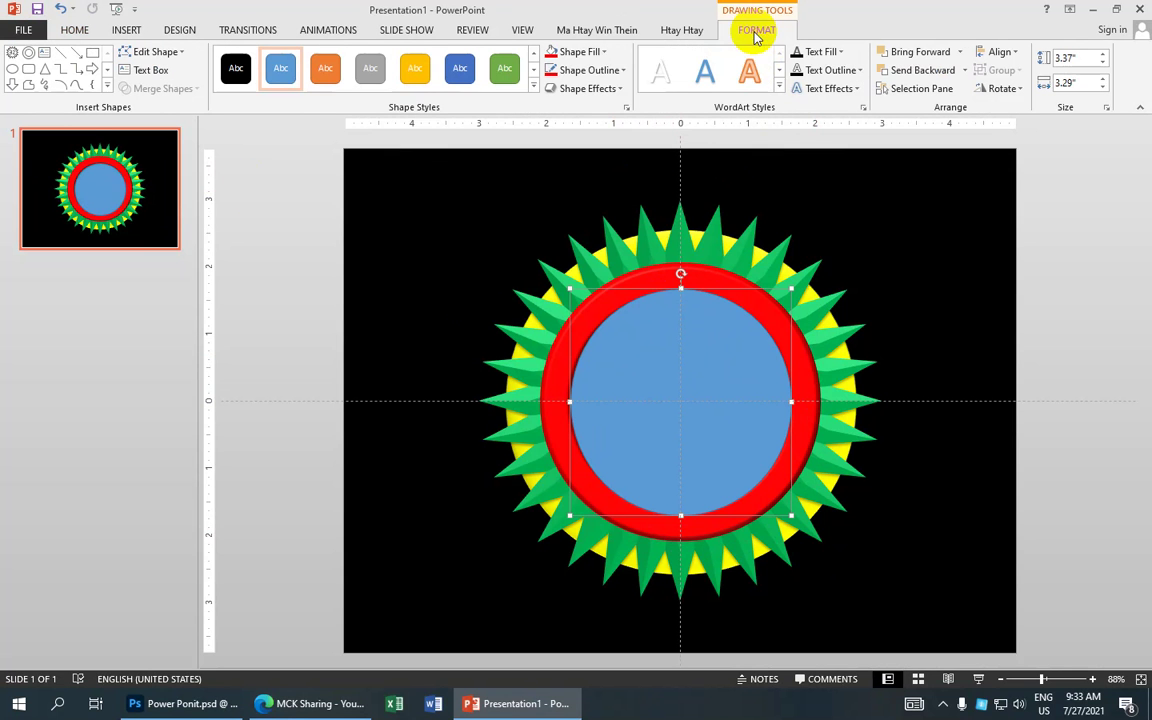
click(580, 51)
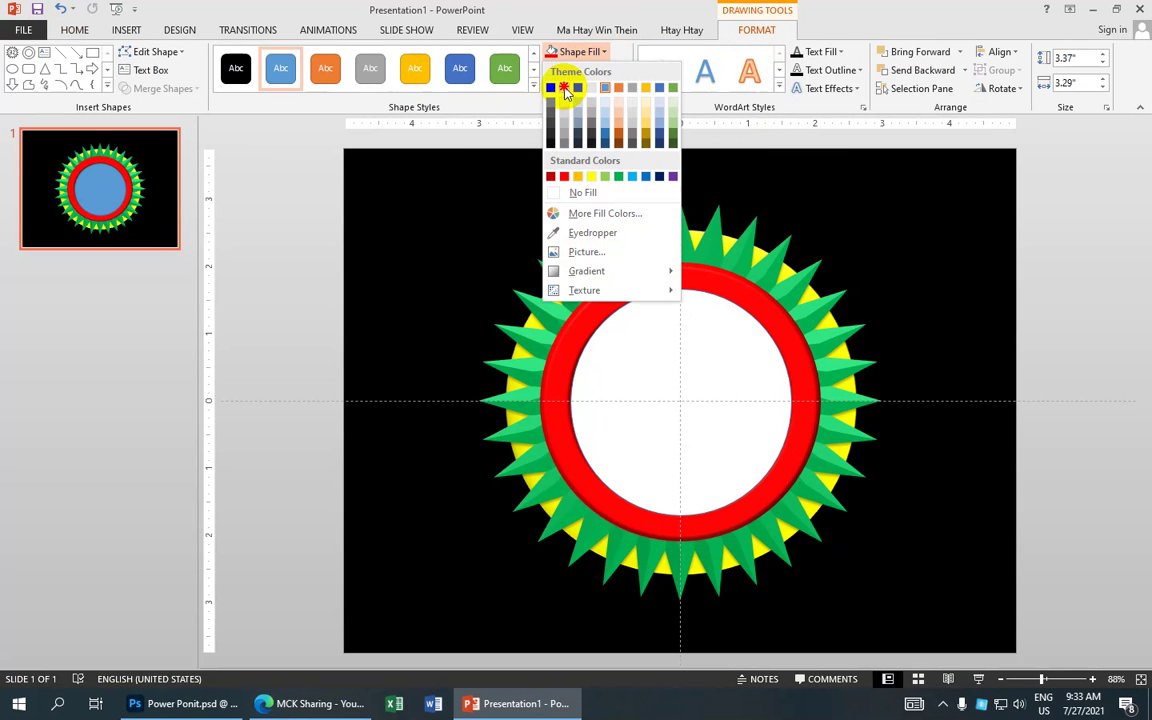
click(564, 88)
click(590, 70)
click(560, 108)
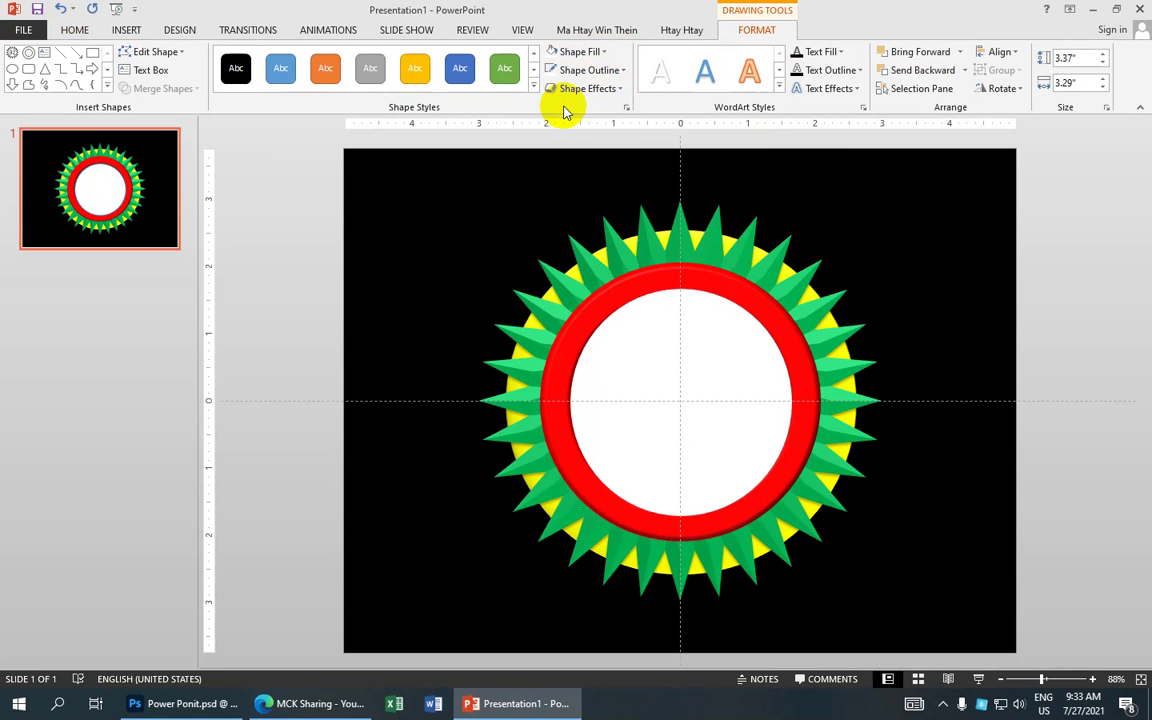
click(915, 266)
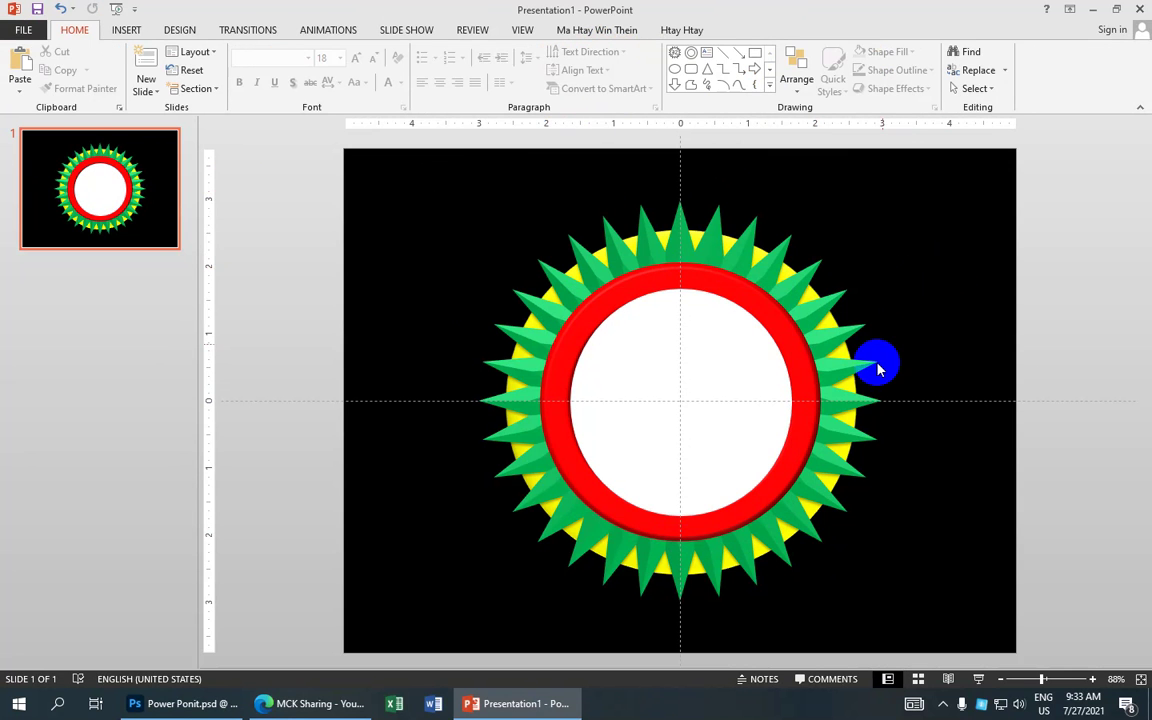
click(120, 31)
click(108, 64)
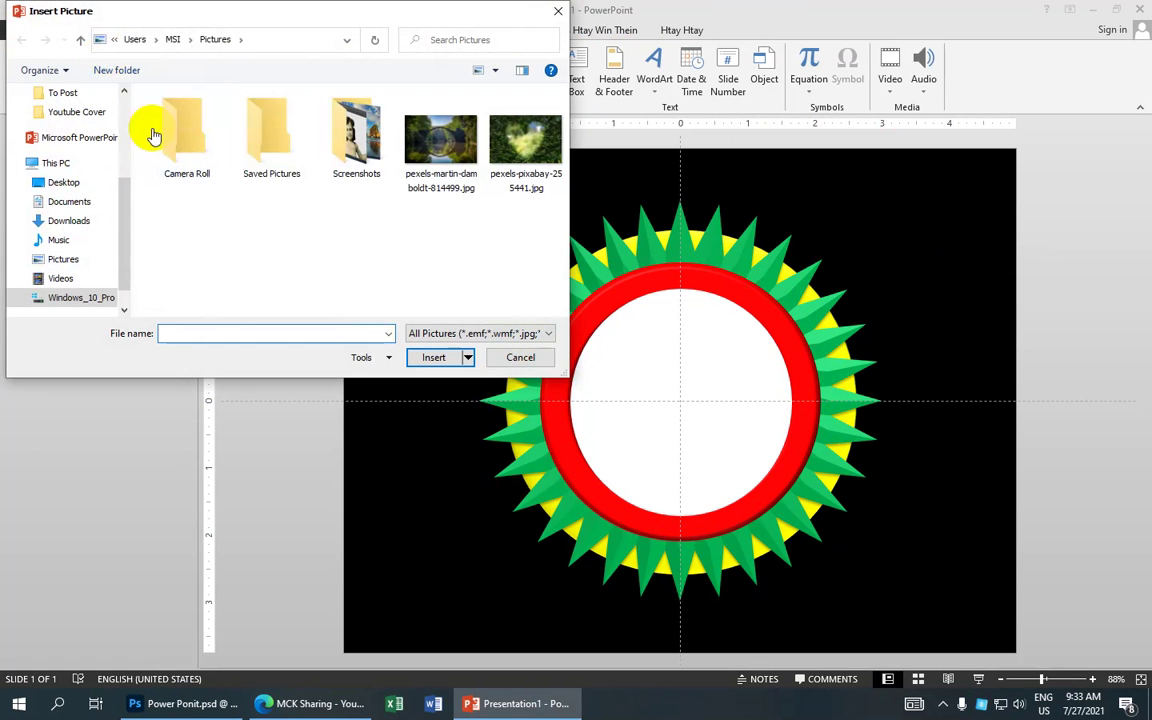
Select the open-book picture 33.jpg in the Power Point Photo folder
scroll(58, 122, up, 1)
scroll(67, 118, up, 1)
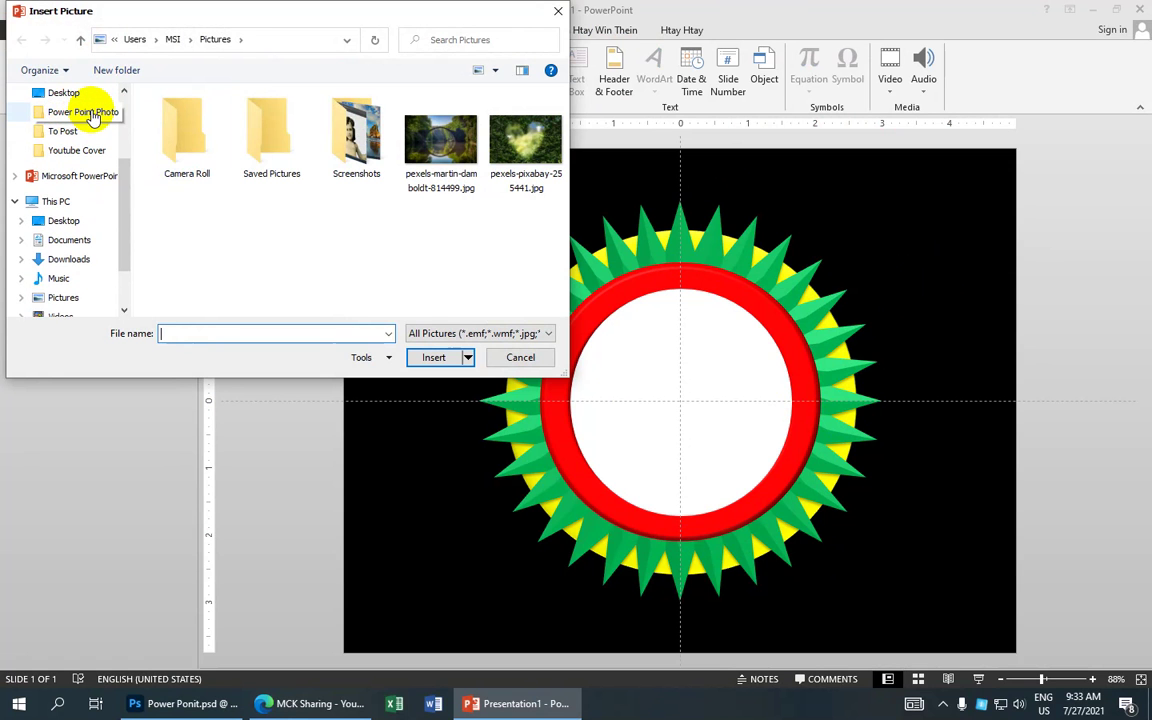
click(92, 117)
scroll(366, 165, down, 2)
scroll(364, 170, down, 1)
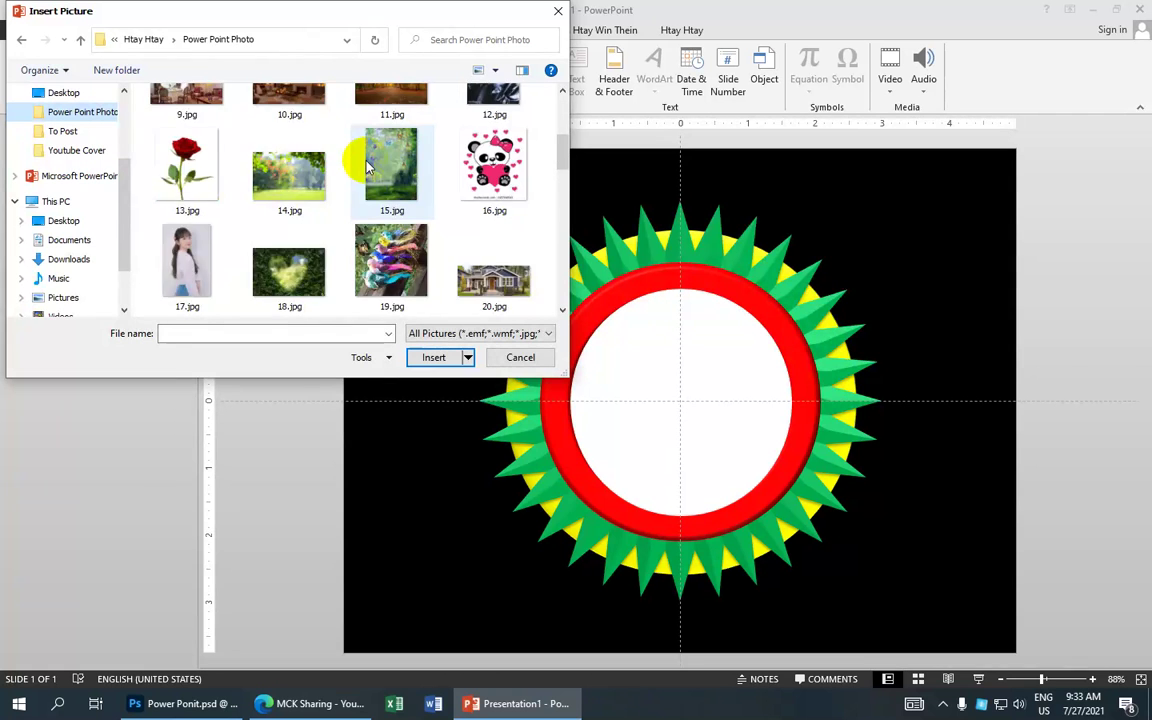
scroll(366, 167, down, 1)
scroll(366, 167, down, 2)
scroll(366, 167, down, 2)
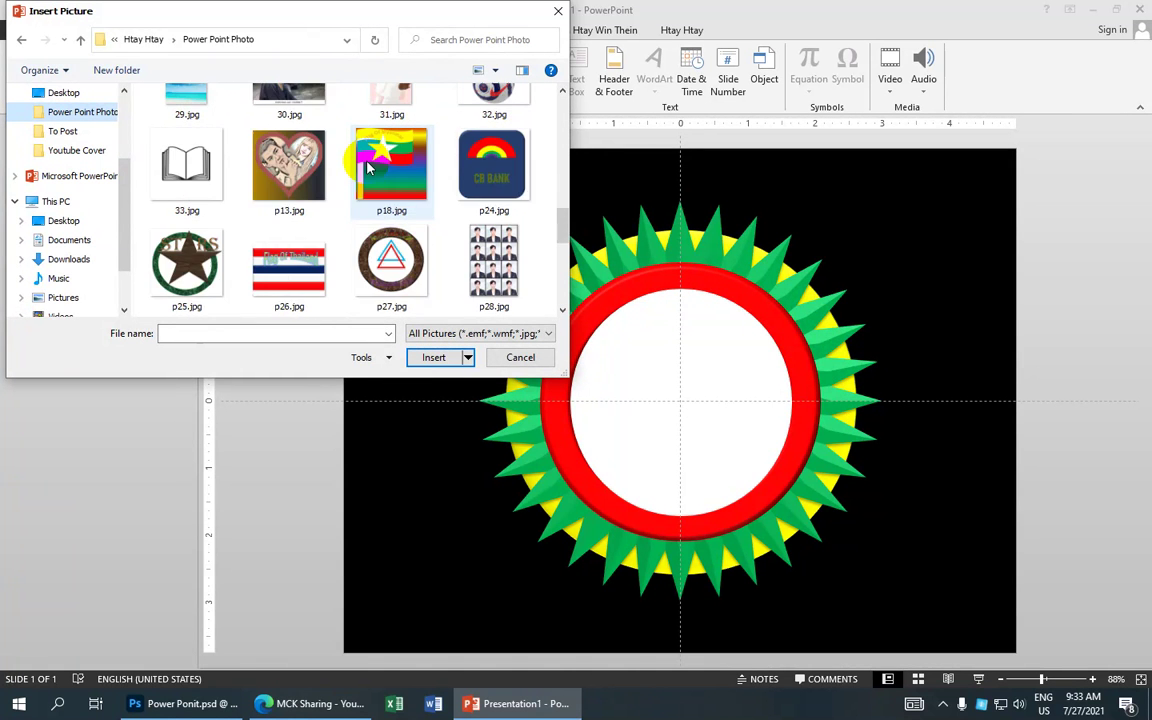
scroll(366, 167, down, 3)
scroll(368, 167, up, 2)
scroll(368, 167, down, 1)
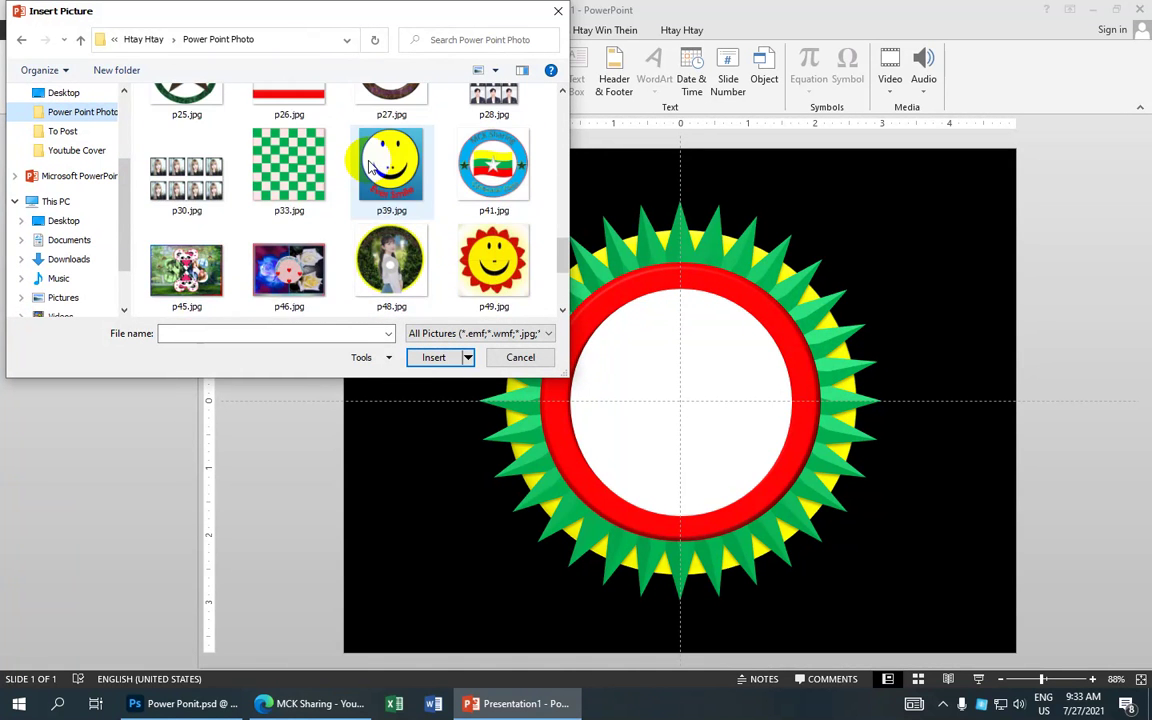
scroll(368, 167, down, 1)
scroll(368, 167, down, 1)
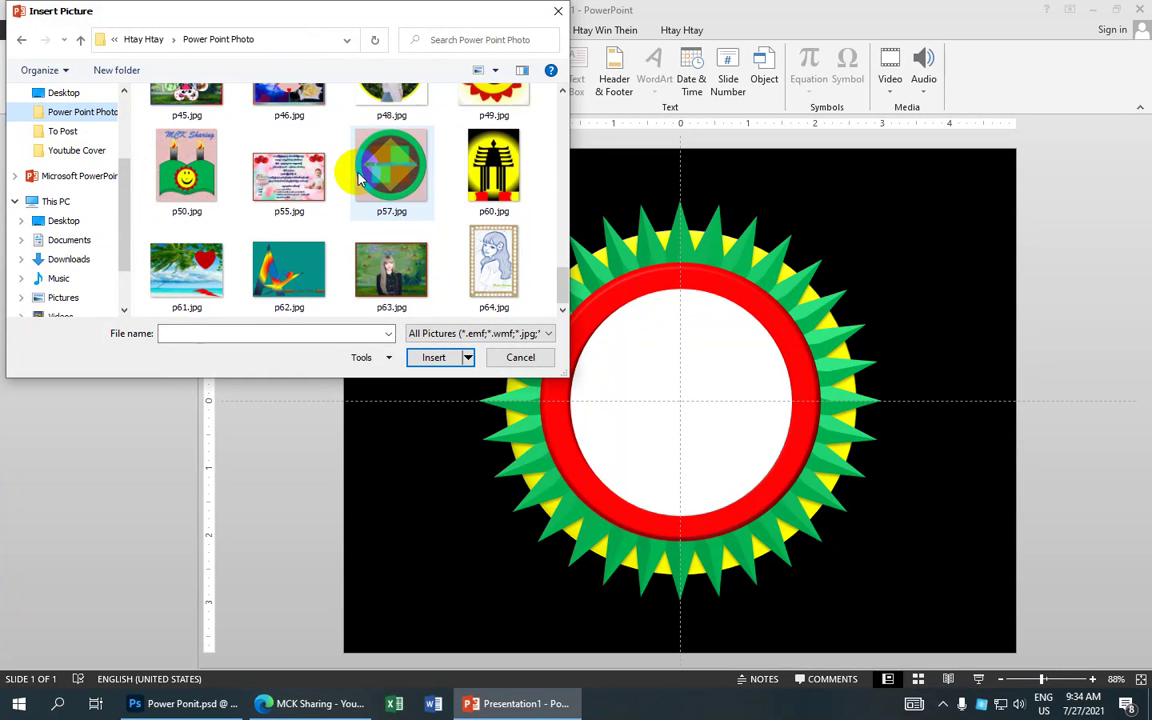
scroll(364, 172, up, 1)
scroll(360, 180, up, 2)
scroll(348, 160, up, 1)
scroll(355, 162, up, 1)
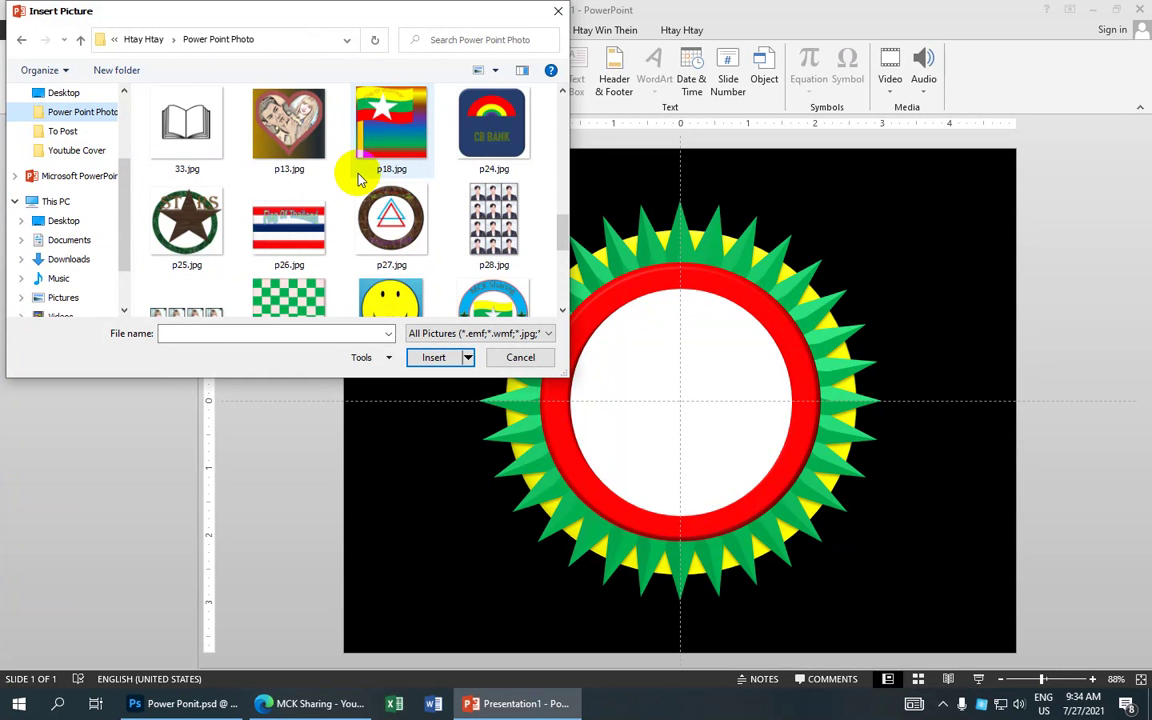
click(195, 140)
Insert the book picture and start Remove Background, stretching the keep area over the whole book
click(434, 357)
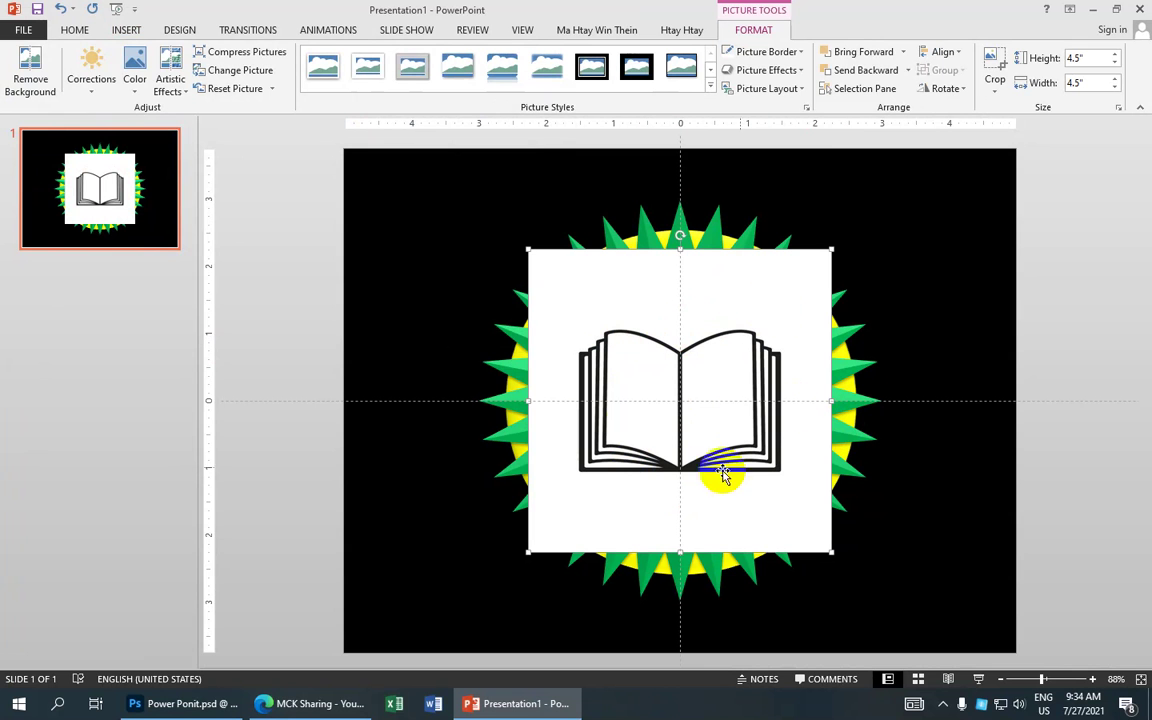
click(42, 90)
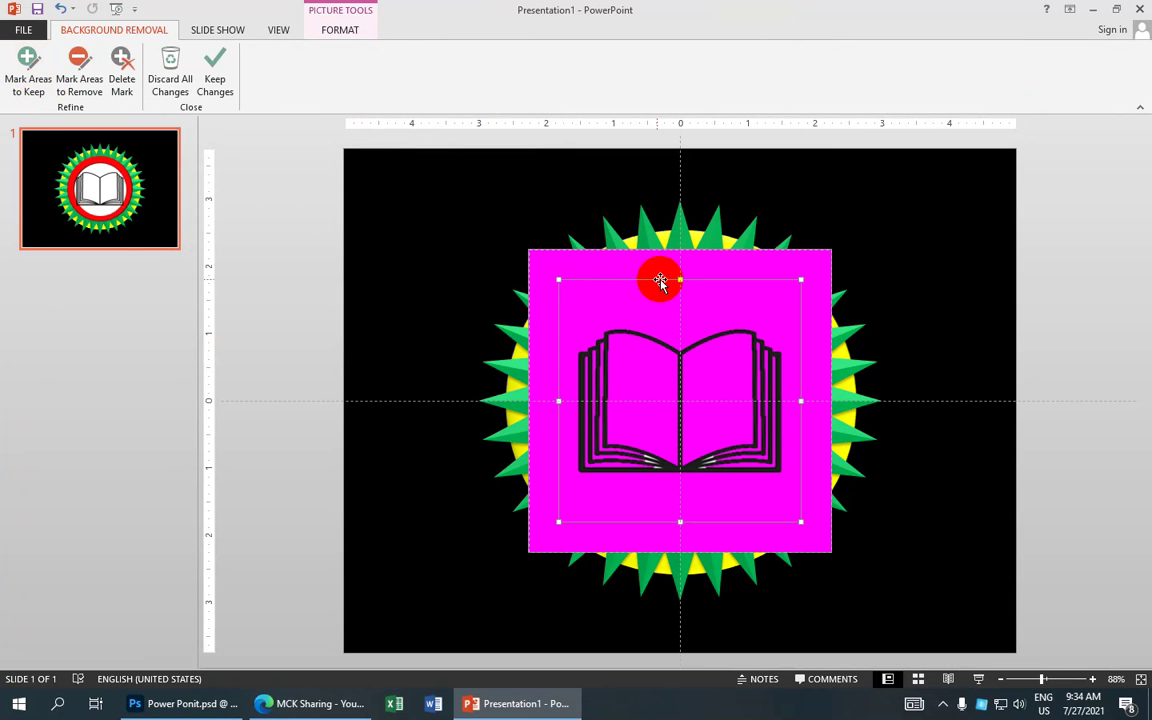
drag(680, 279, 680, 248)
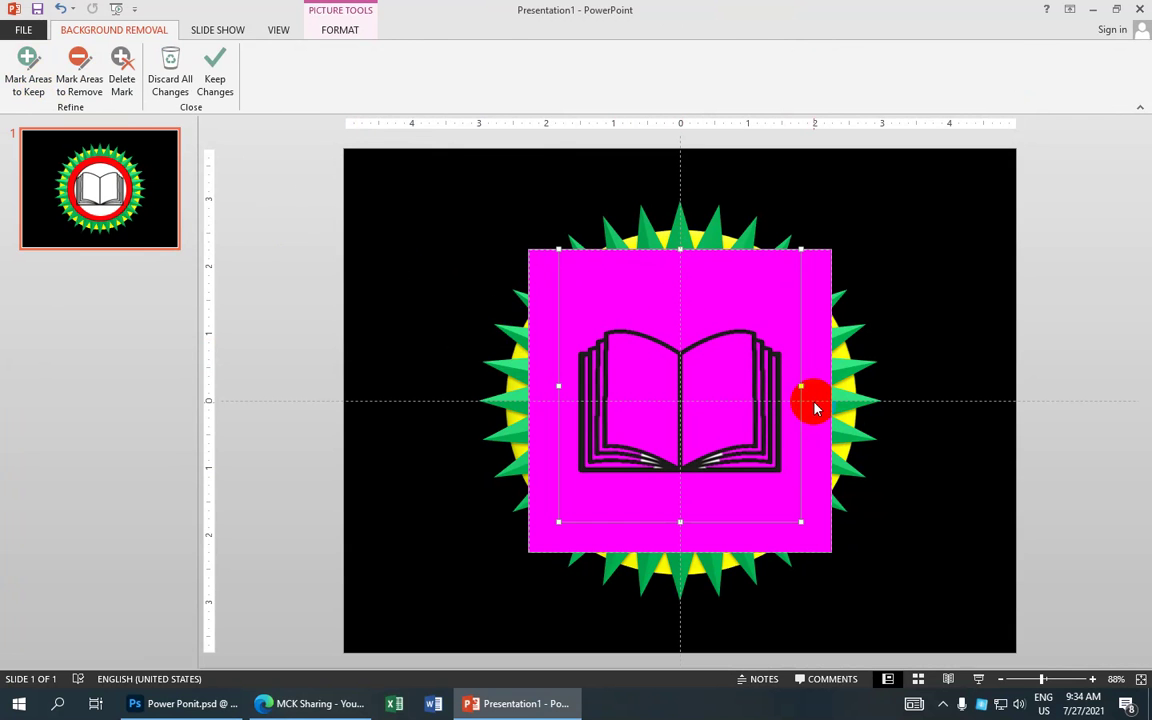
drag(801, 385, 831, 385)
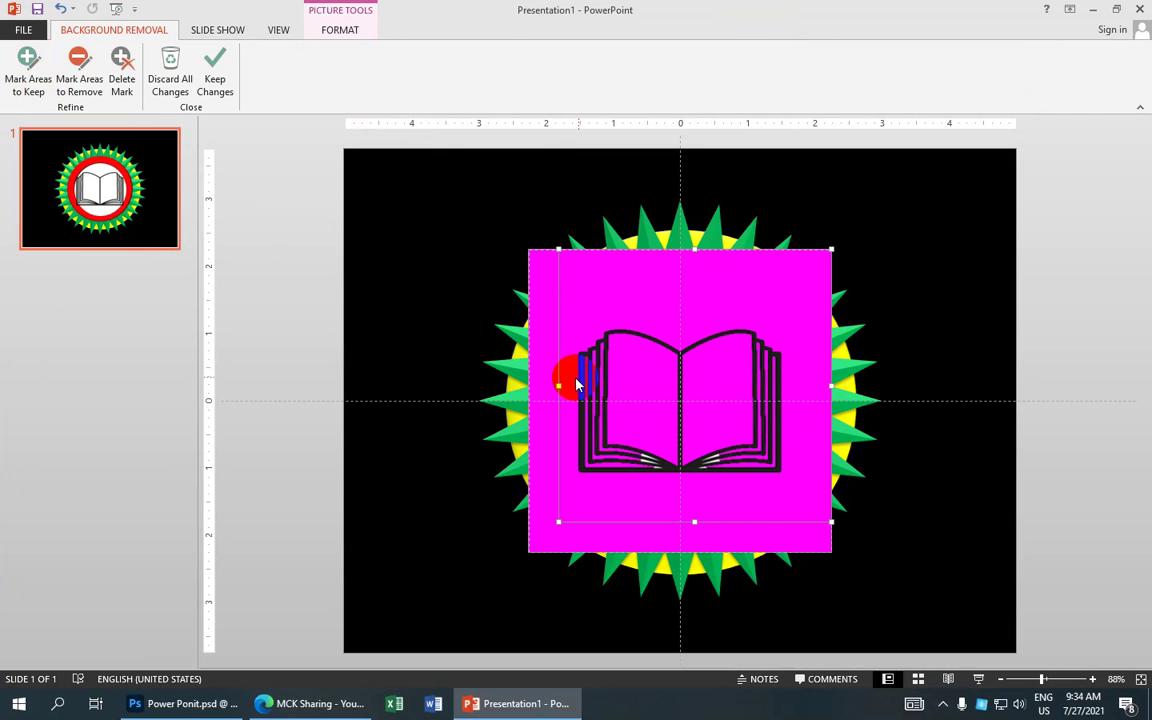
drag(557, 387, 528, 387)
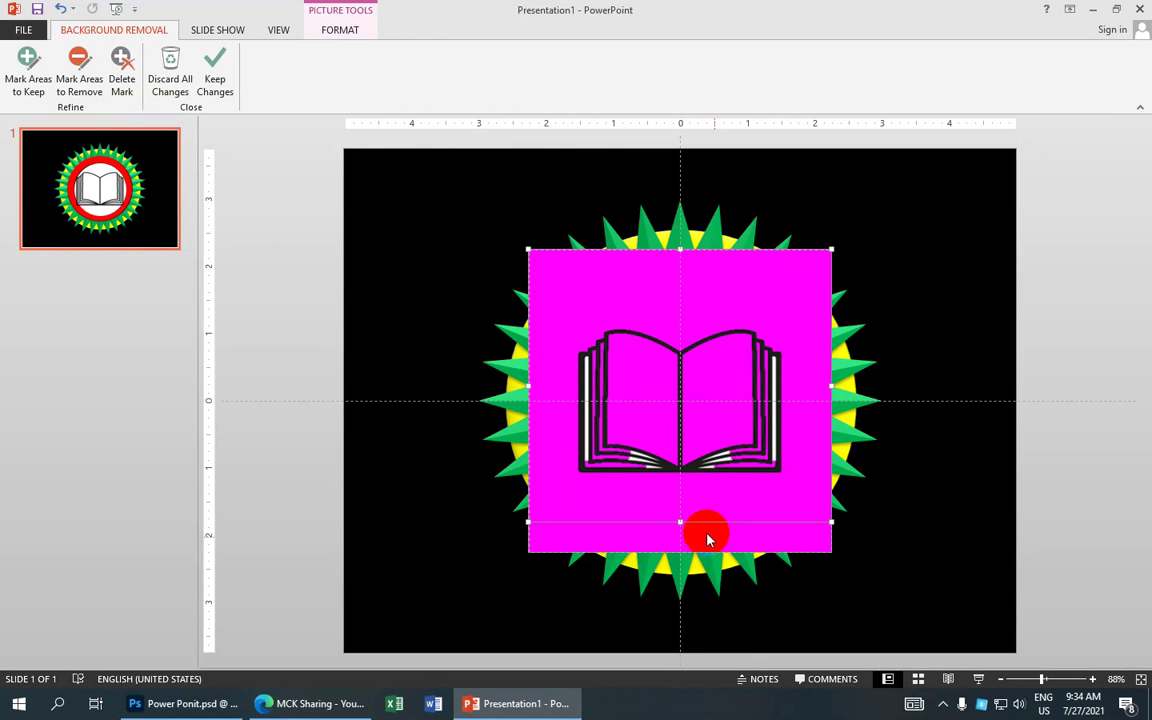
drag(680, 521, 680, 551)
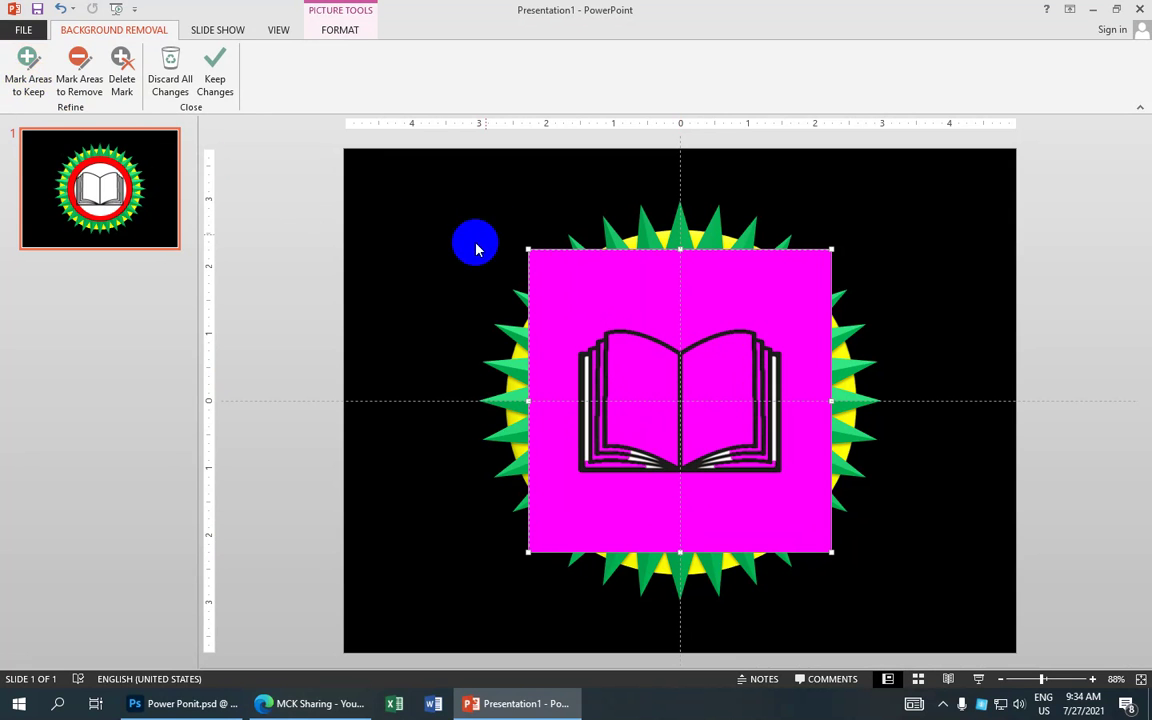
Mark the book's pages and edges as areas to keep, then apply the background removal
click(33, 73)
click(646, 348)
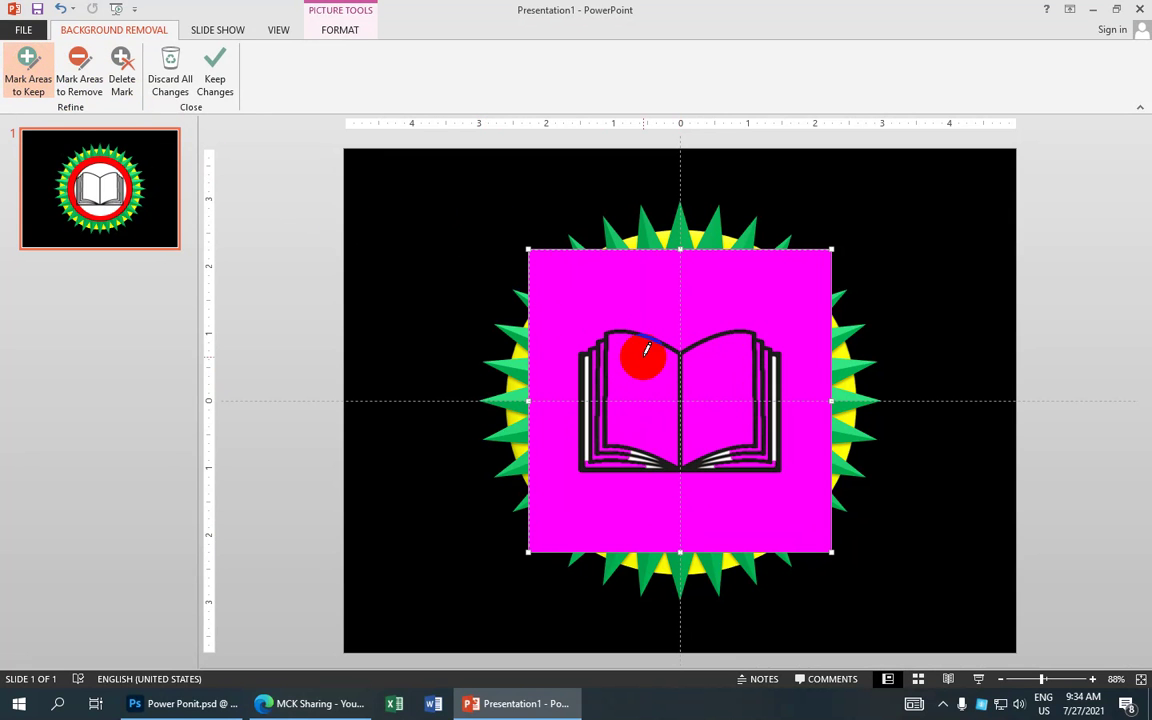
drag(650, 335, 642, 390)
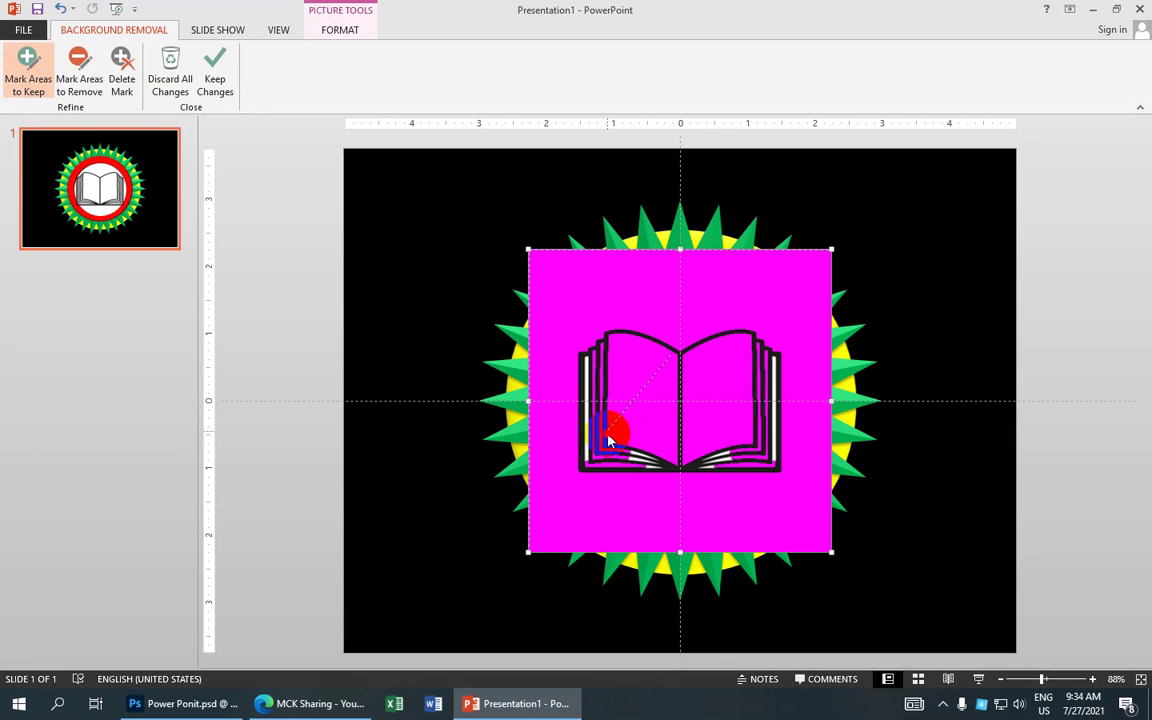
drag(609, 440, 617, 432)
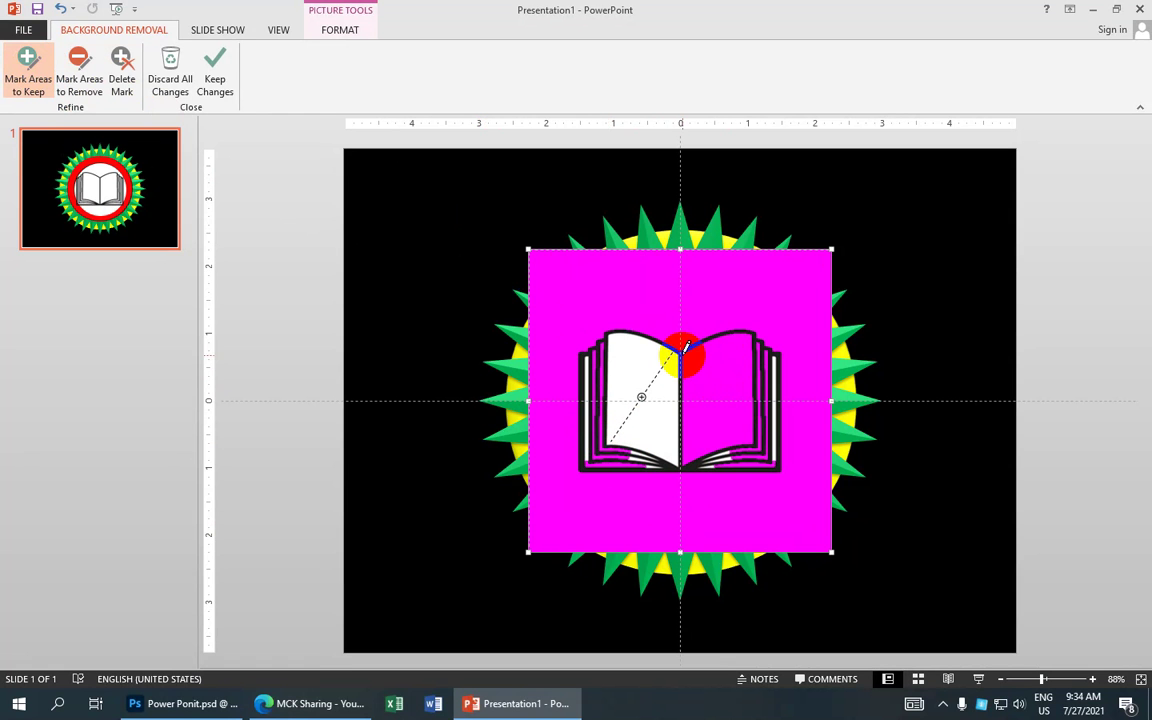
drag(752, 425, 757, 425)
click(758, 333)
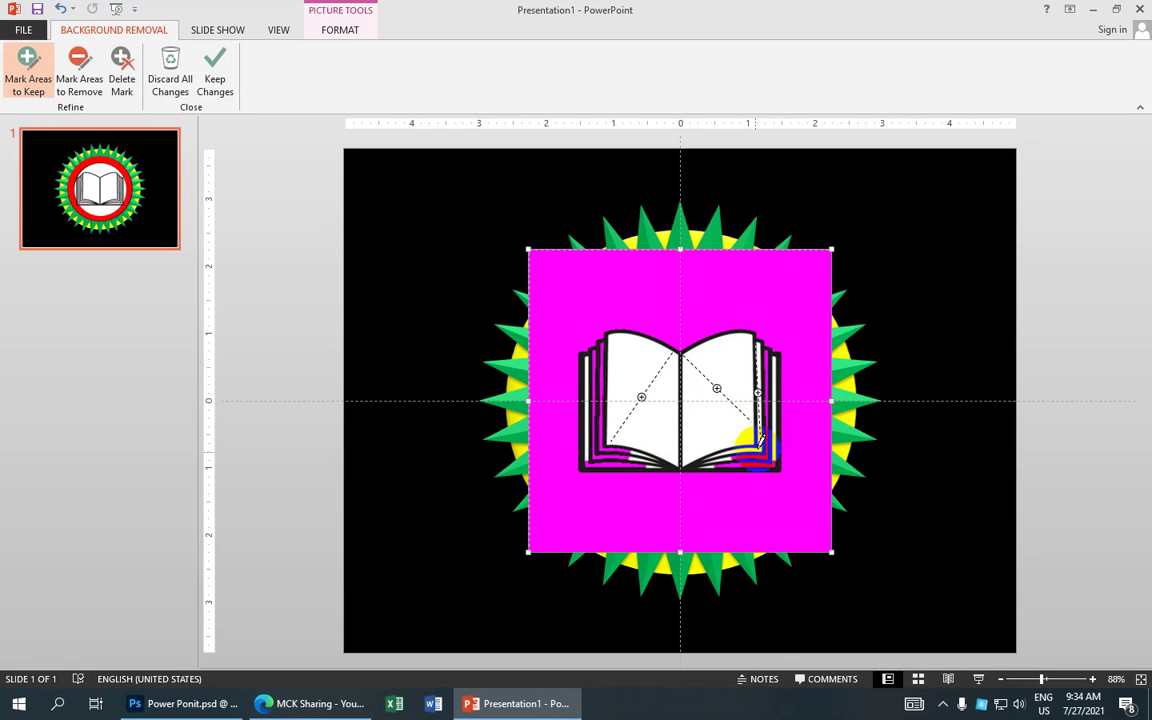
drag(770, 365, 761, 456)
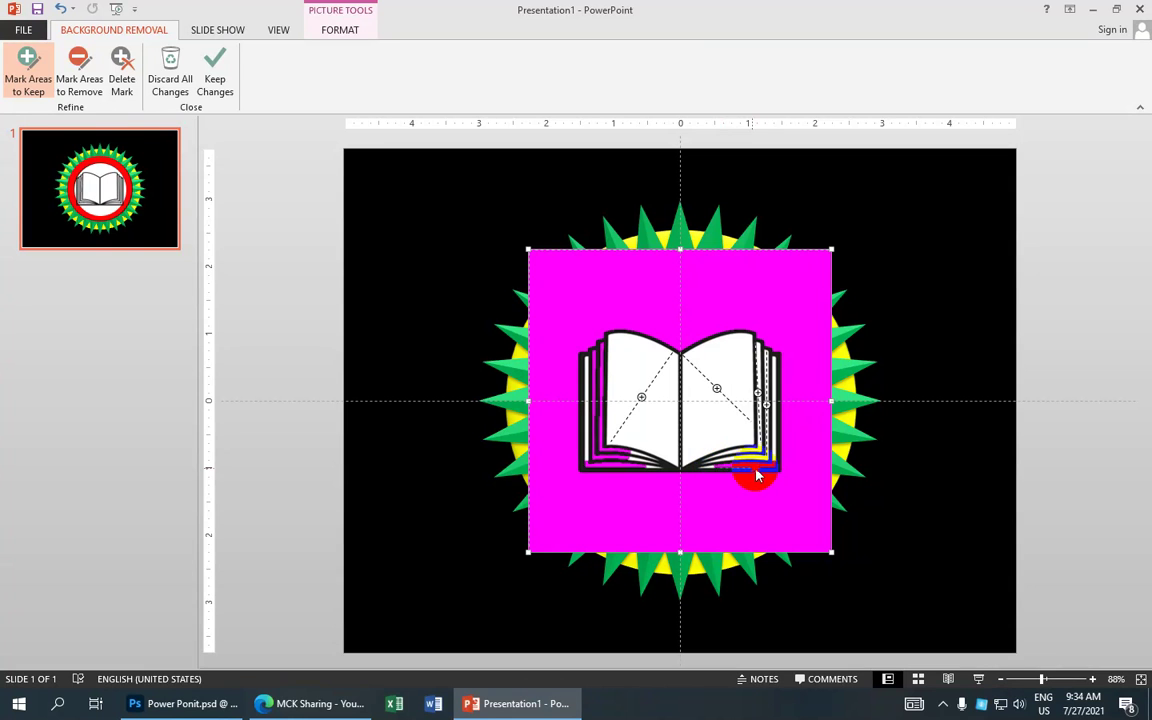
drag(757, 476, 745, 467)
mouse_move(570, 385)
mouse_down()
mouse_move(610, 345)
mouse_move(605, 440)
mouse_move(597, 400)
mouse_move(605, 455)
mouse_move(587, 458)
mouse_up()
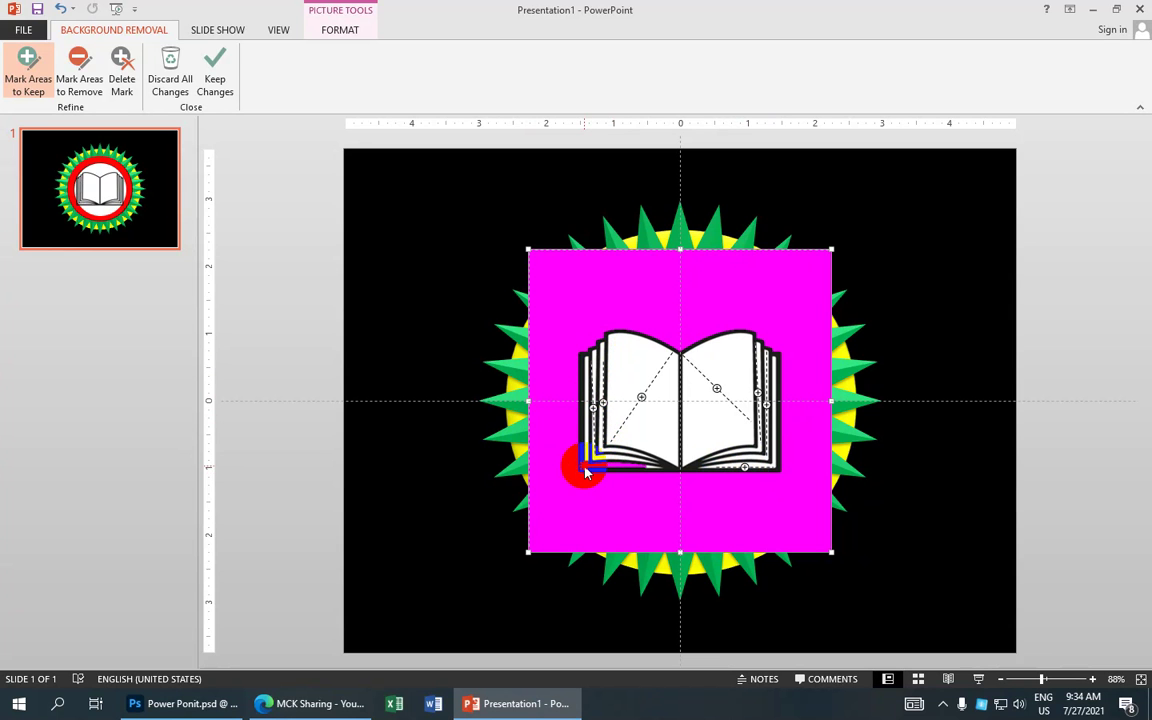
drag(641, 472, 638, 468)
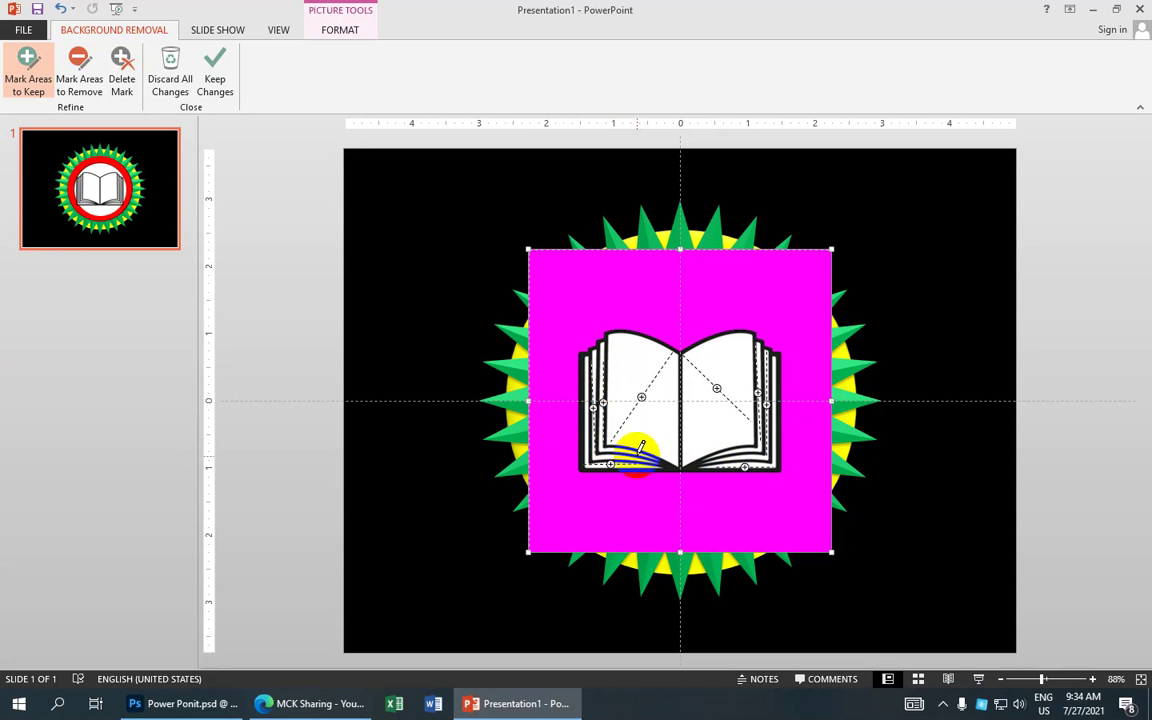
click(212, 72)
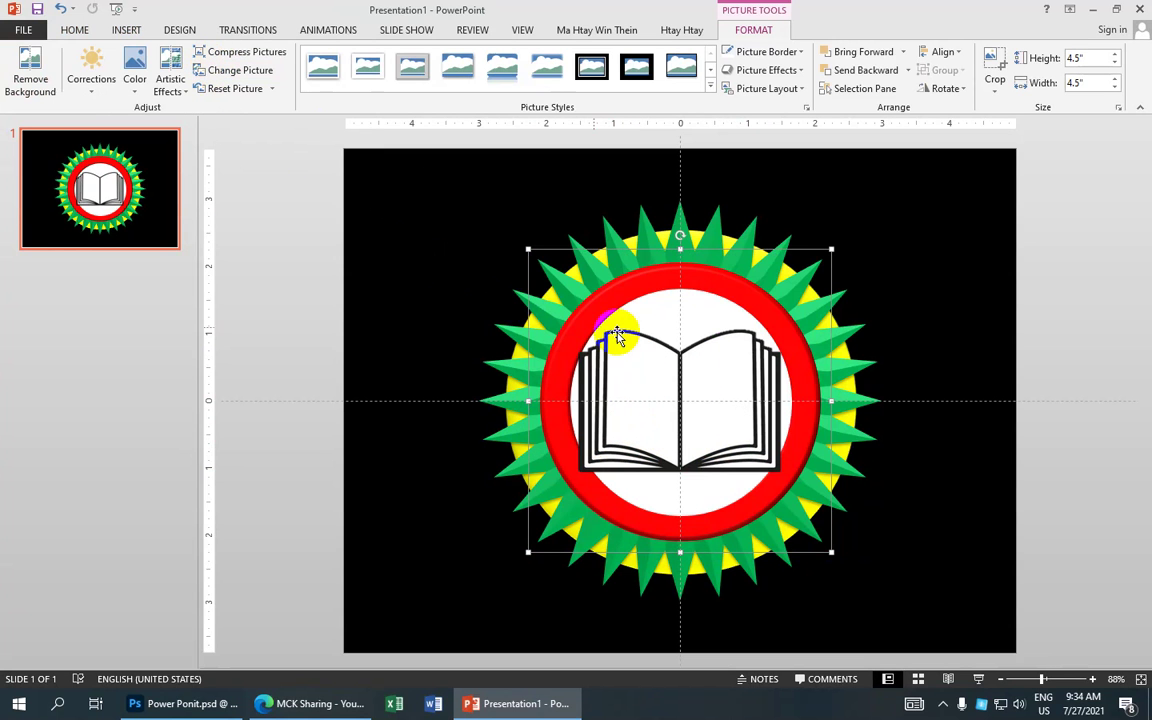
Resize the book picture to 3.71 by 3.71 inches, centred within the white circle
mouse_move(702, 406)
mouse_down()
mouse_move(713, 413)
mouse_move(702, 412)
mouse_up()
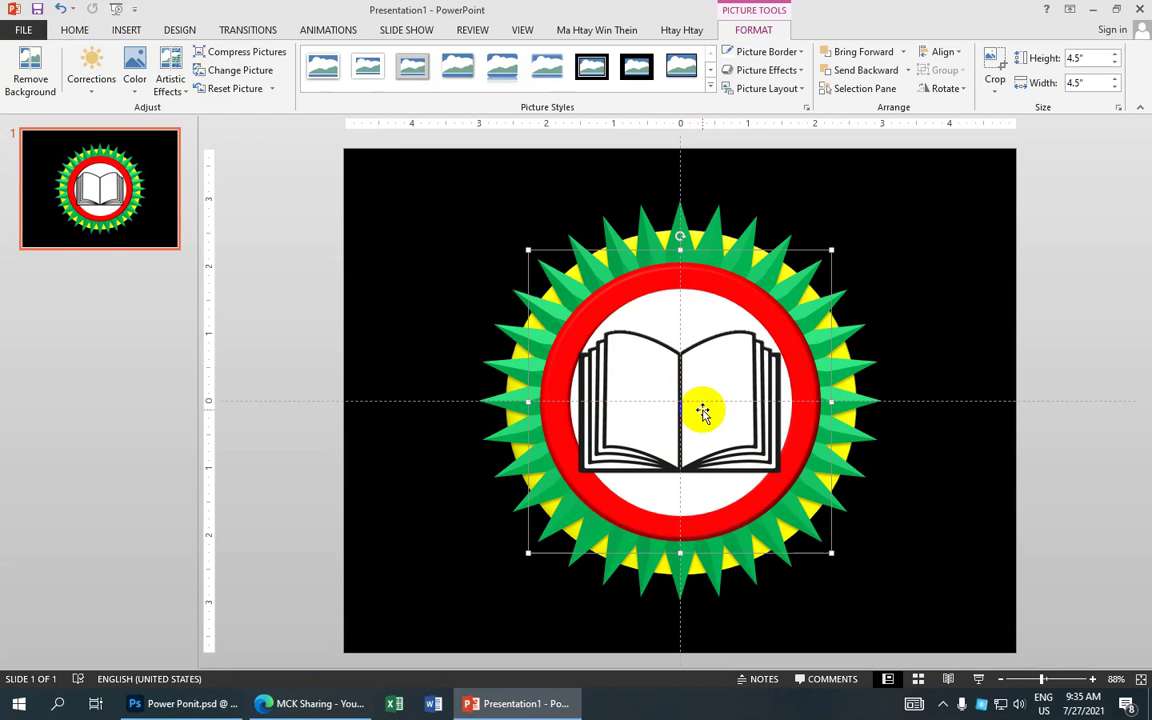
mouse_move(532, 258)
mouse_down()
mouse_move(547, 316)
mouse_move(551, 277)
mouse_up()
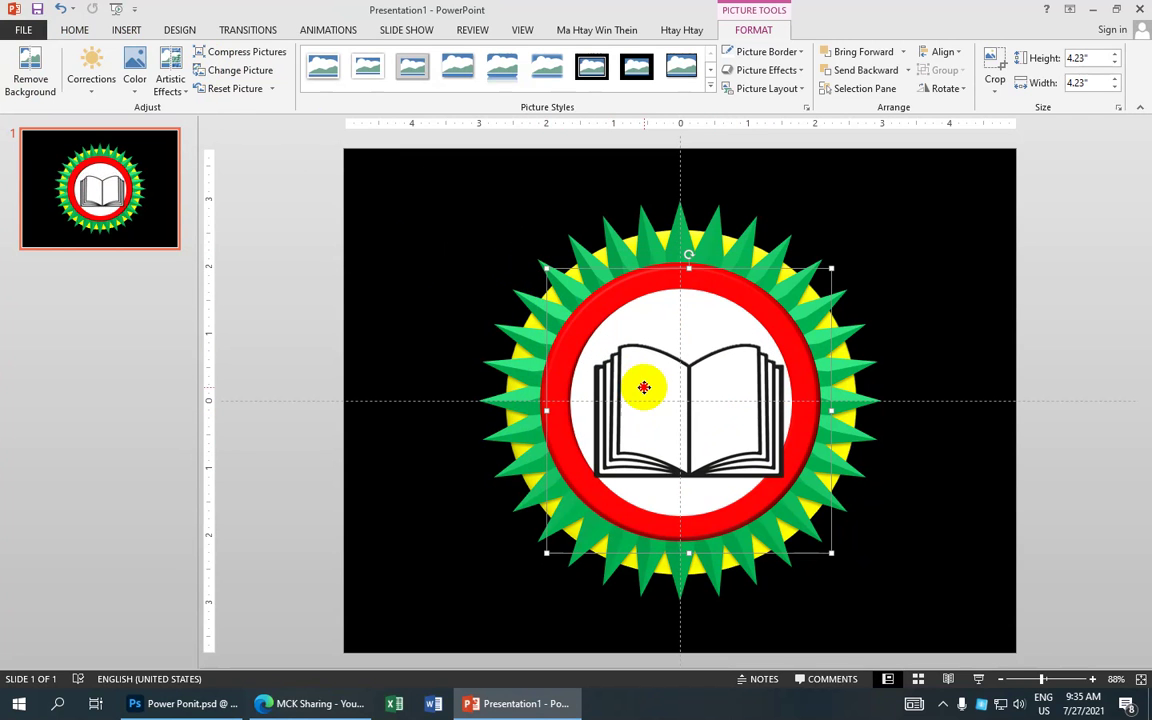
drag(632, 370, 633, 383)
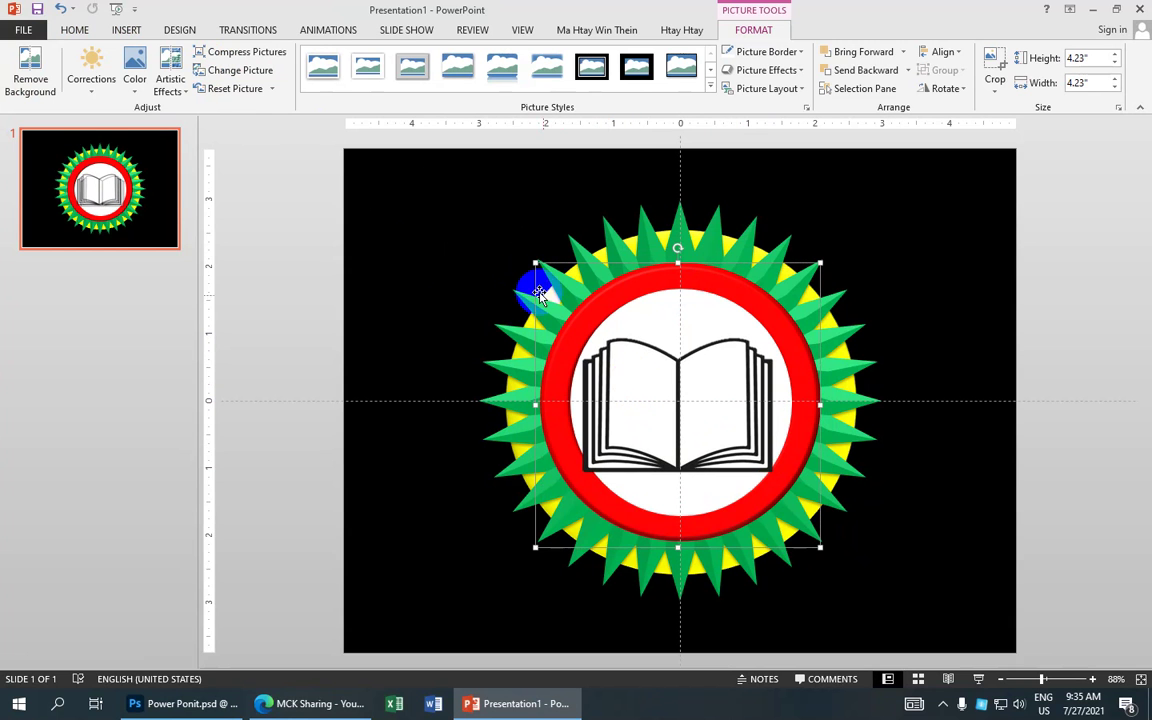
drag(535, 259, 566, 314)
drag(694, 419, 681, 421)
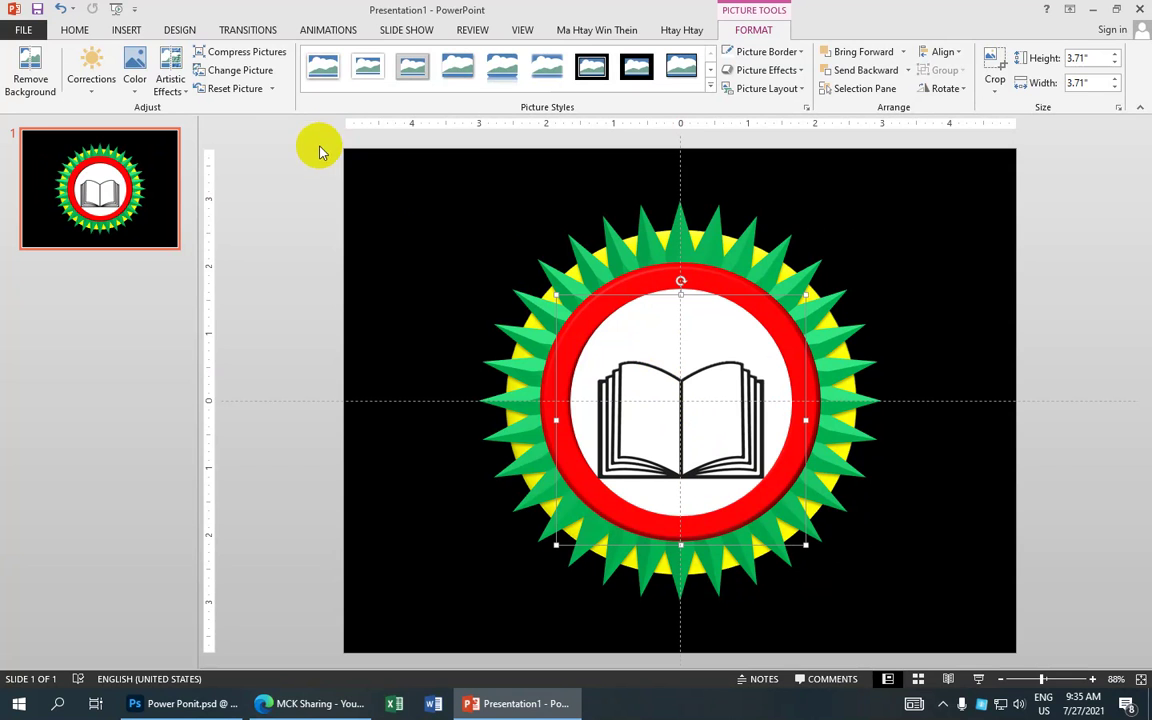
Add a WordArt text box on the book using the W01Art House font
click(117, 31)
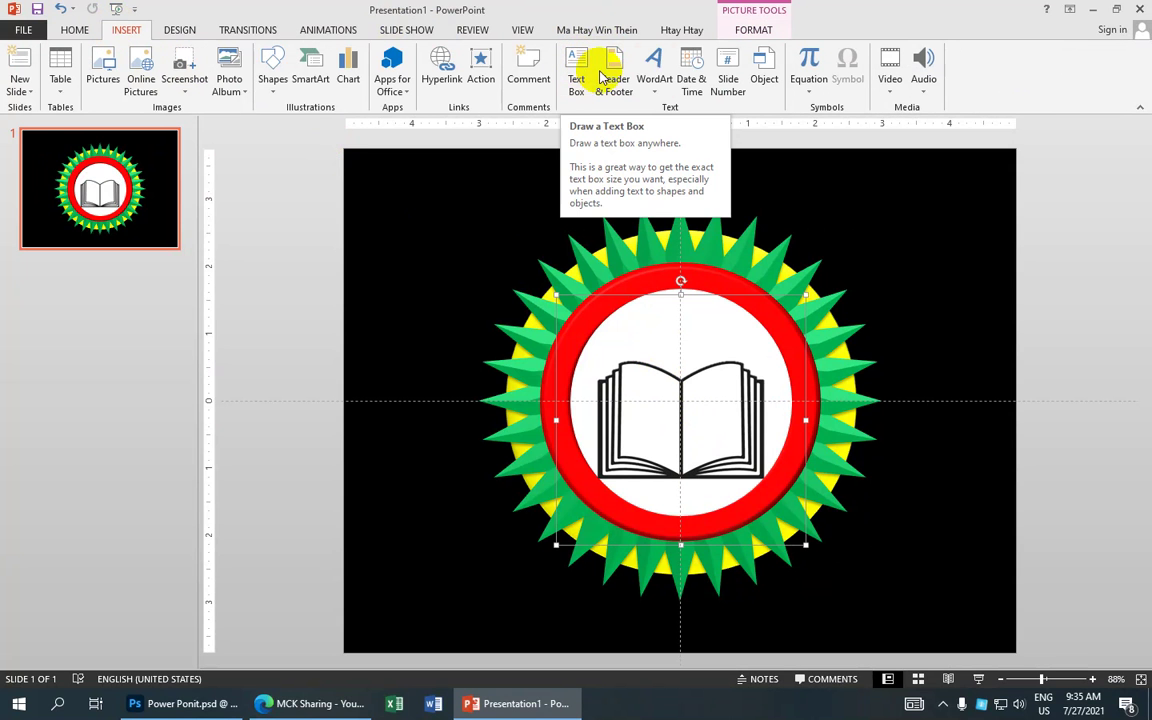
click(655, 78)
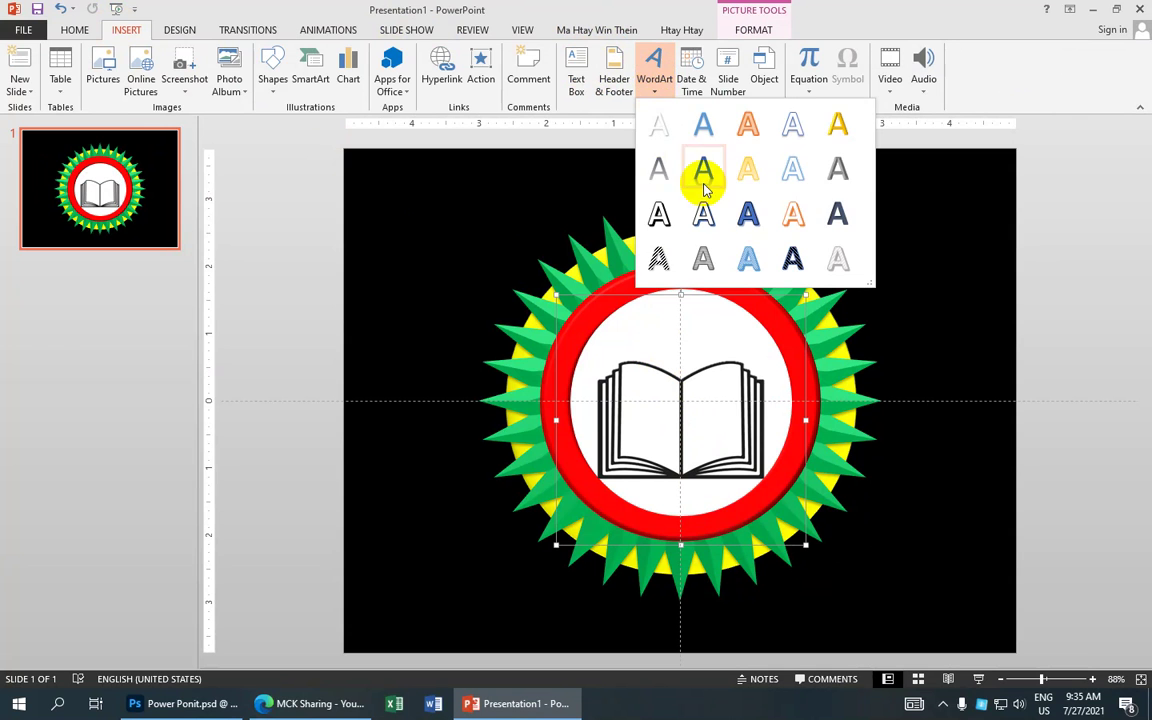
click(792, 255)
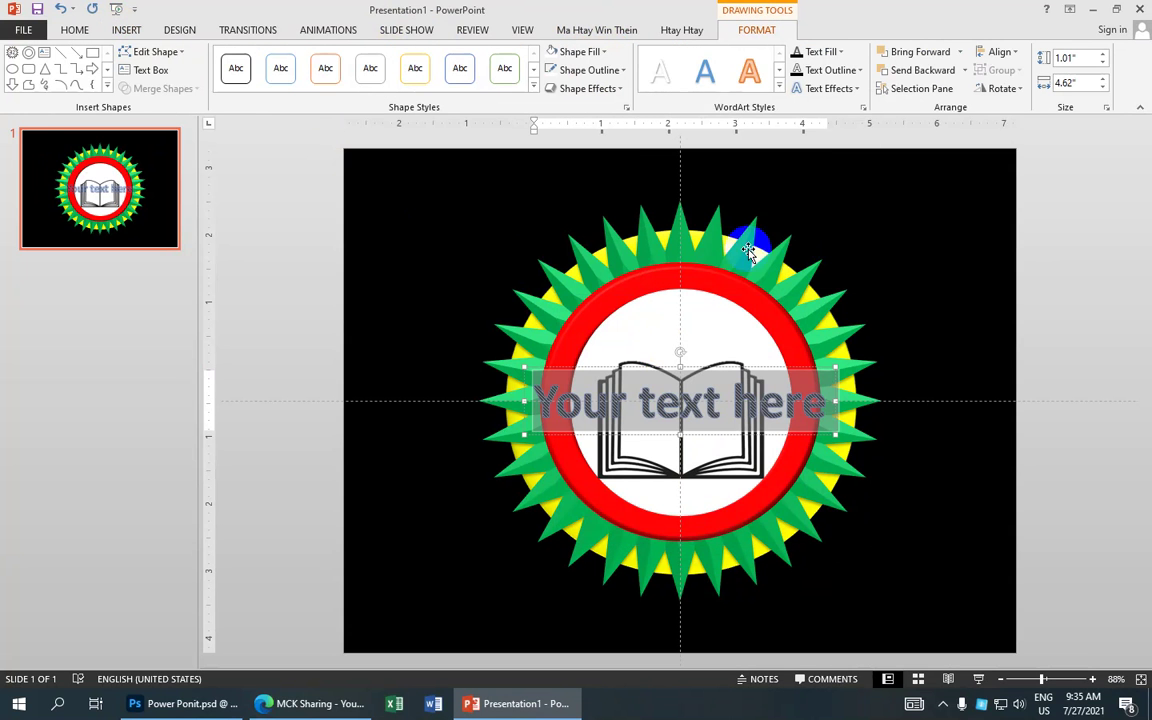
click(75, 30)
click(309, 59)
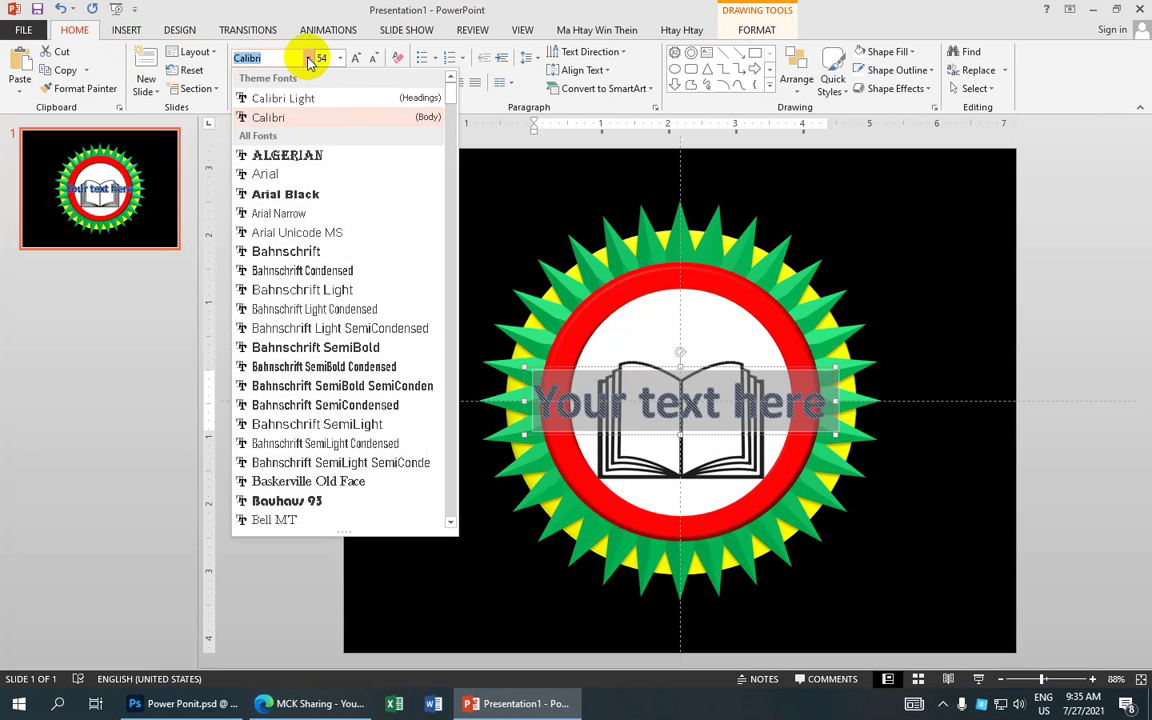
key(Up)
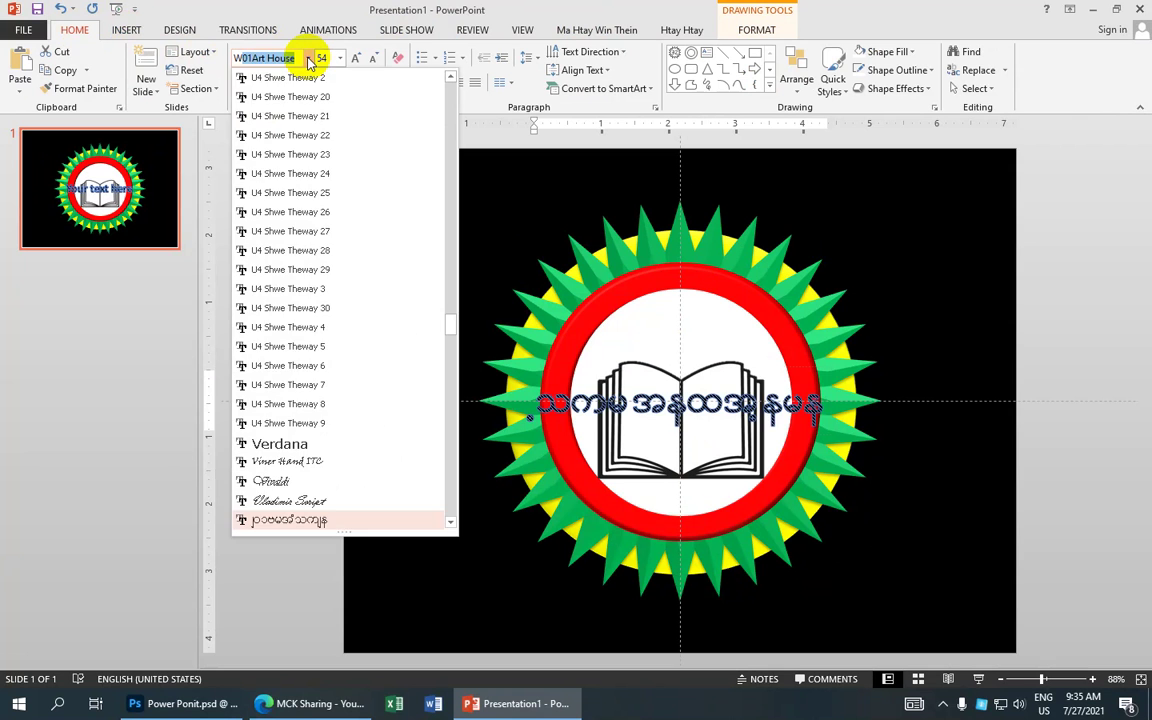
key(Return)
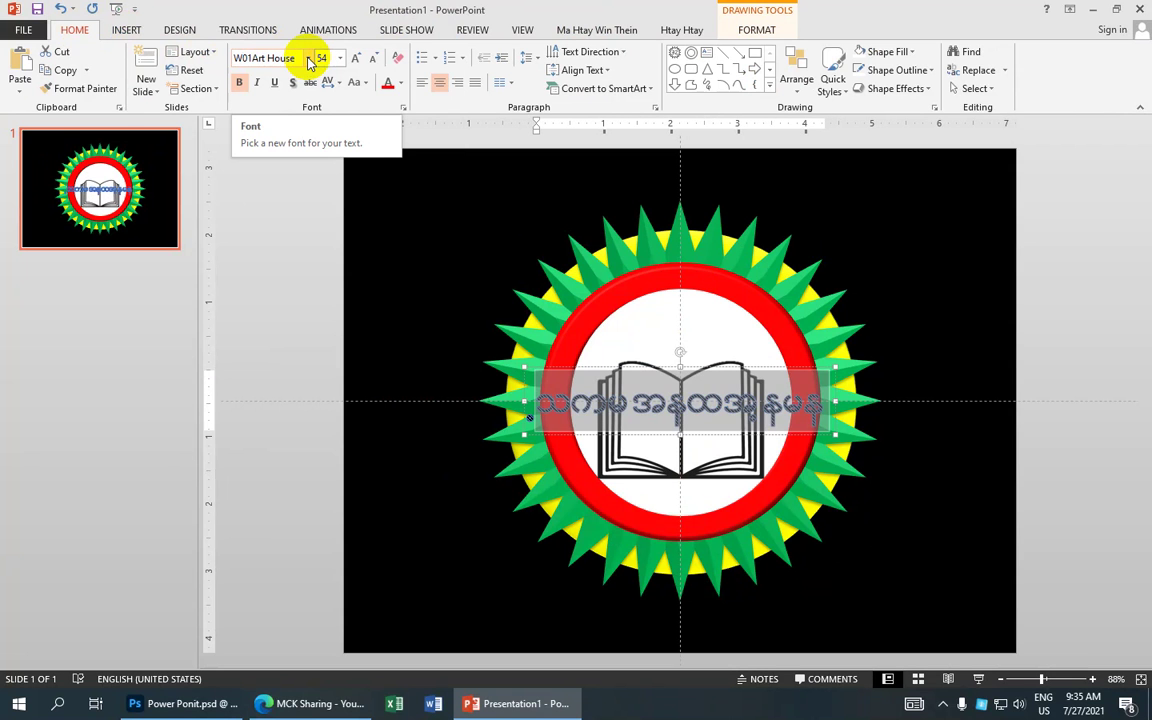
Replace the WordArt text with the corrected Burmese title and select it all for resizing
key(Delete)
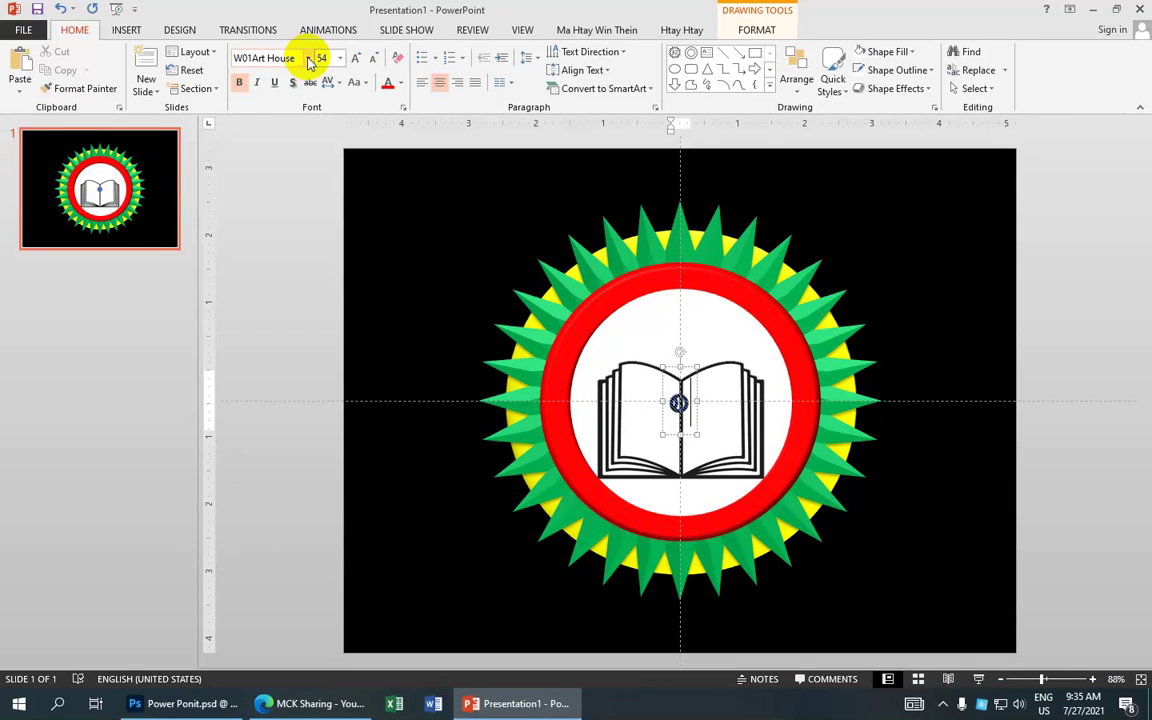
text(ိတ်နေ)
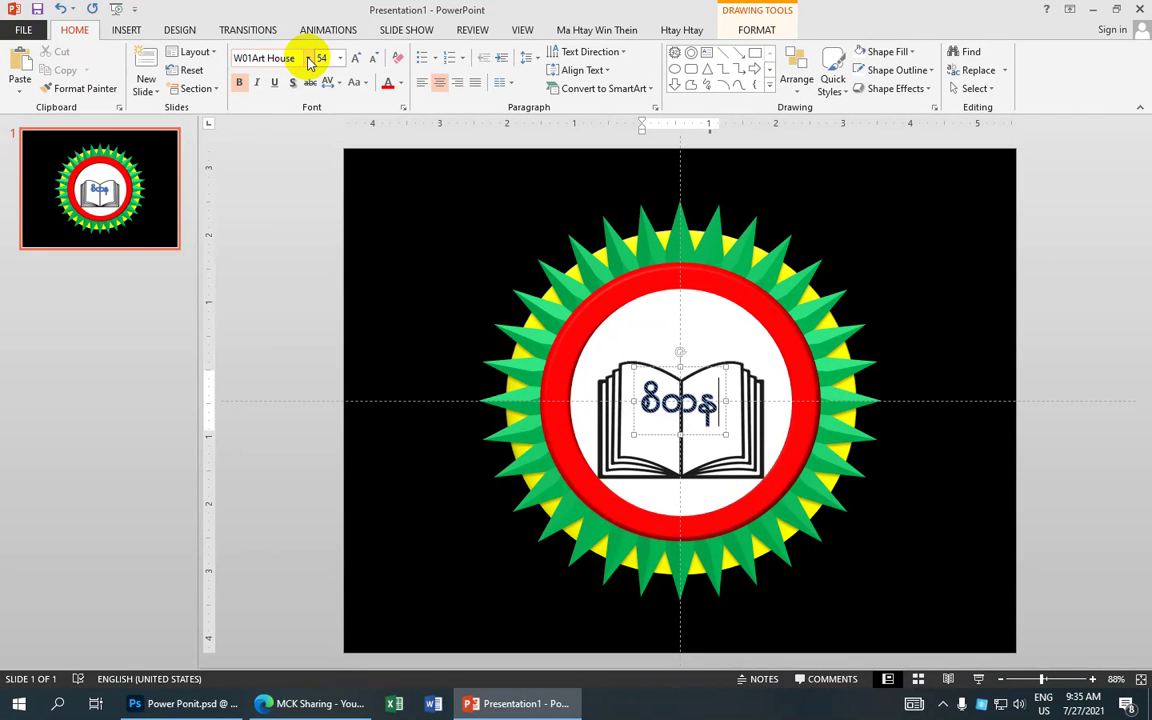
key(BackSpace)
key(BackSpace)
text(S)
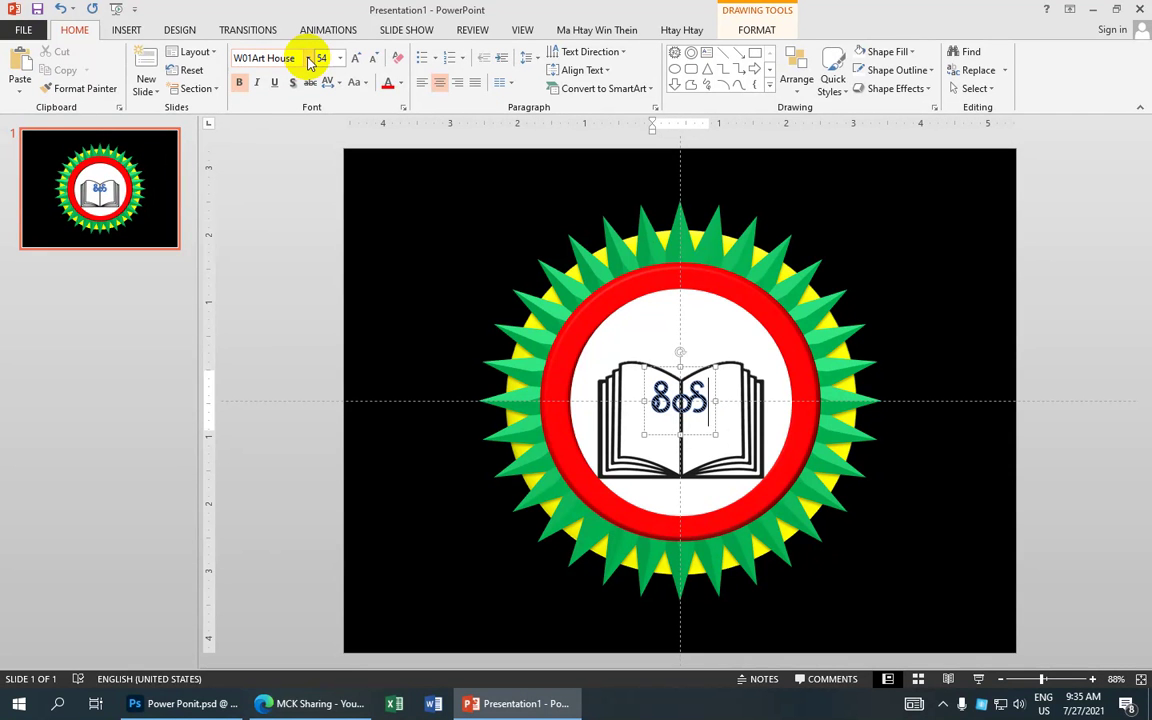
text(ငြ)
text(ယေ)
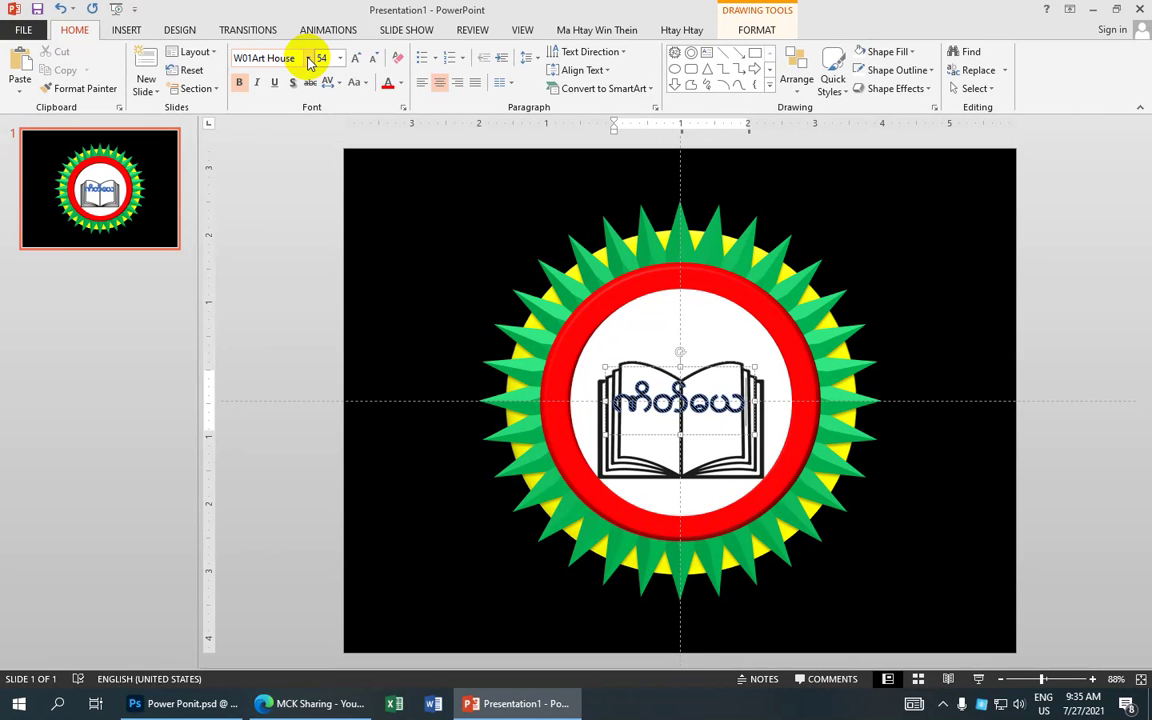
key(BackSpace)
key(BackSpace)
text(စာတ)
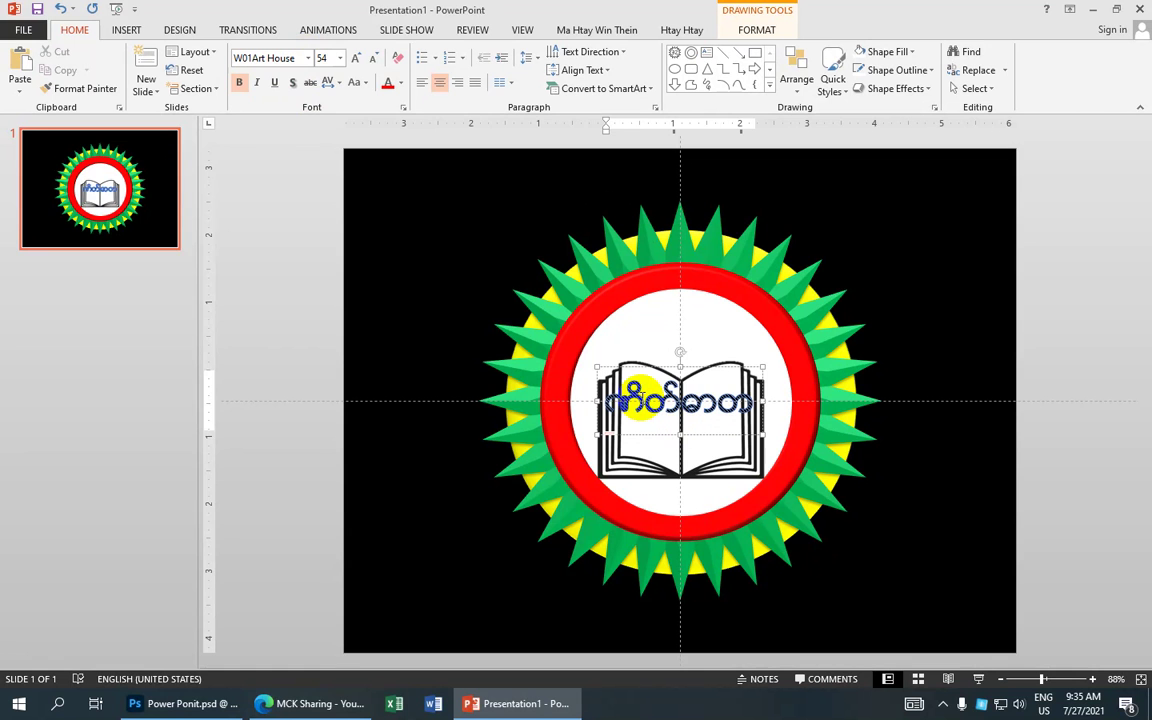
key(BackSpace)
text(ဗ)
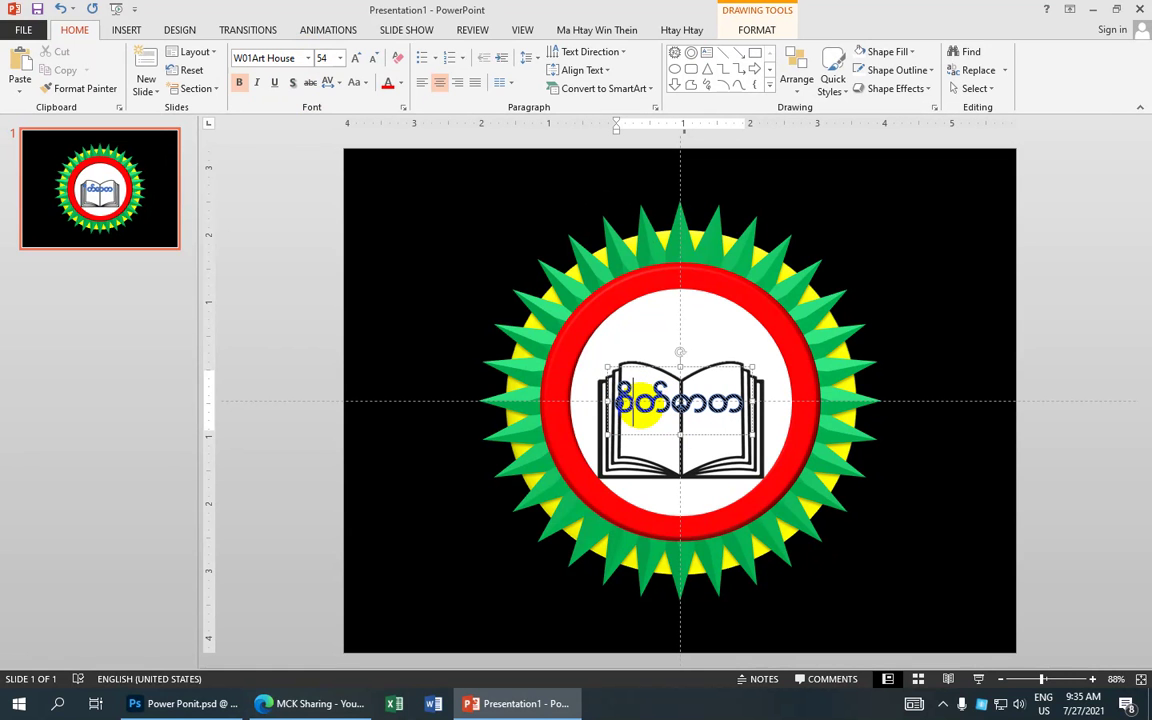
click(656, 430)
key(BackSpace)
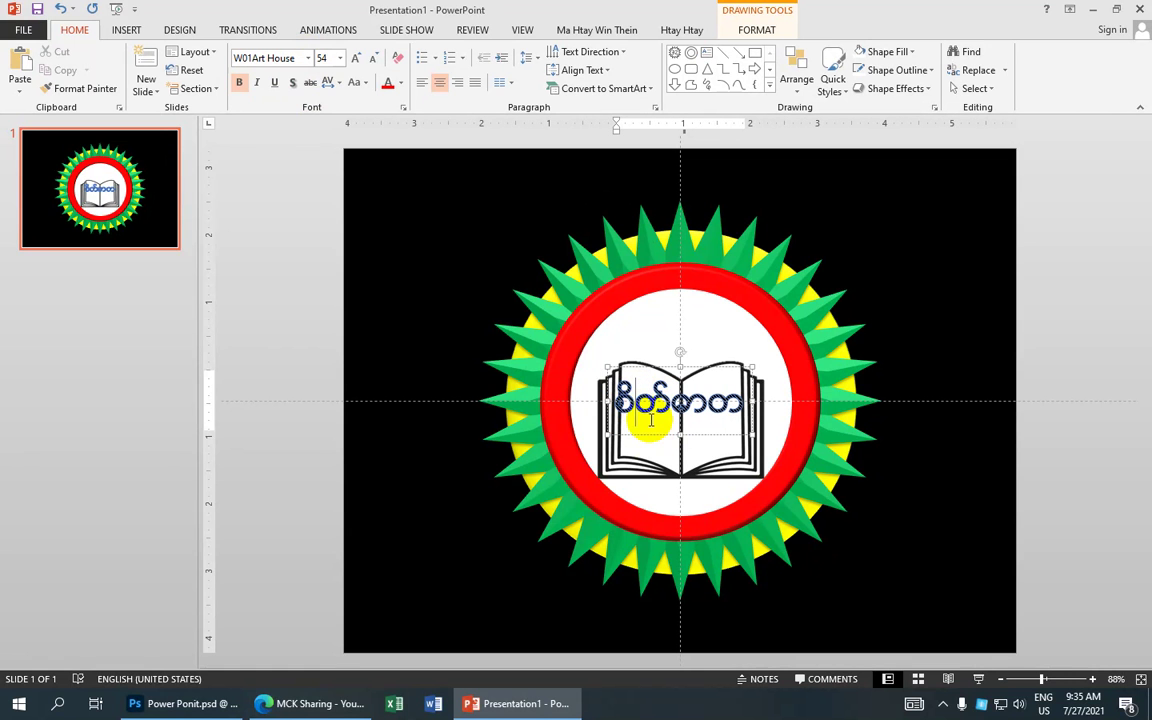
text(စ)
key(ctrl+a)
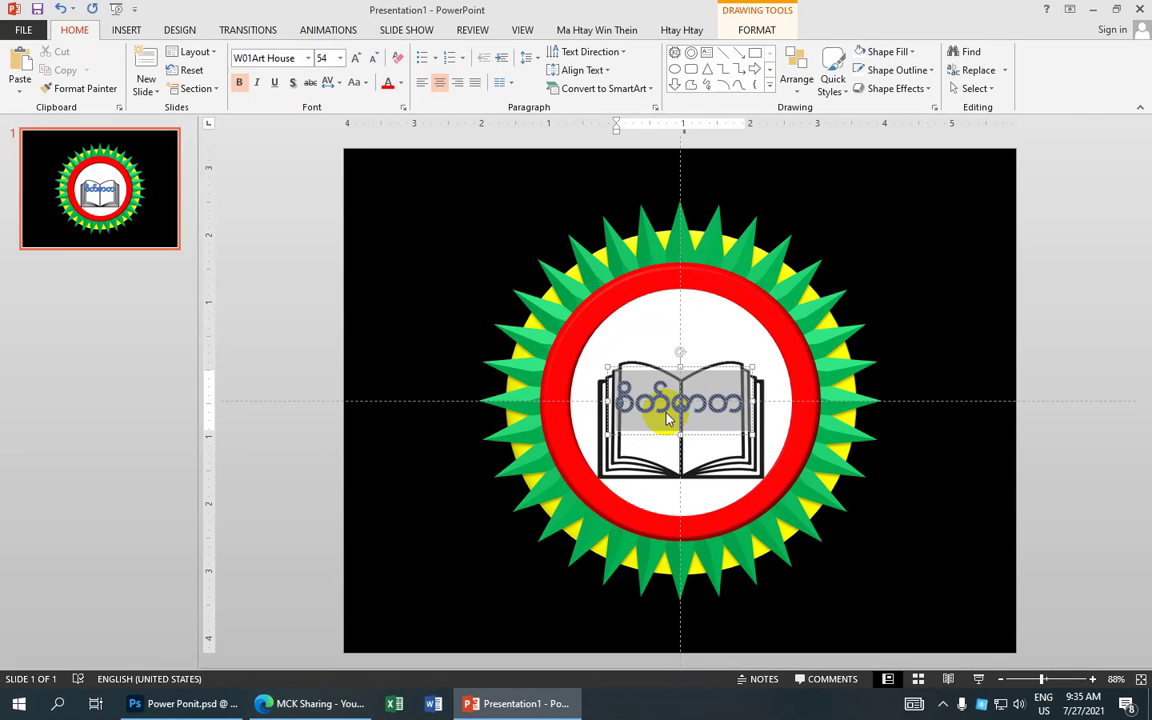
click(340, 58)
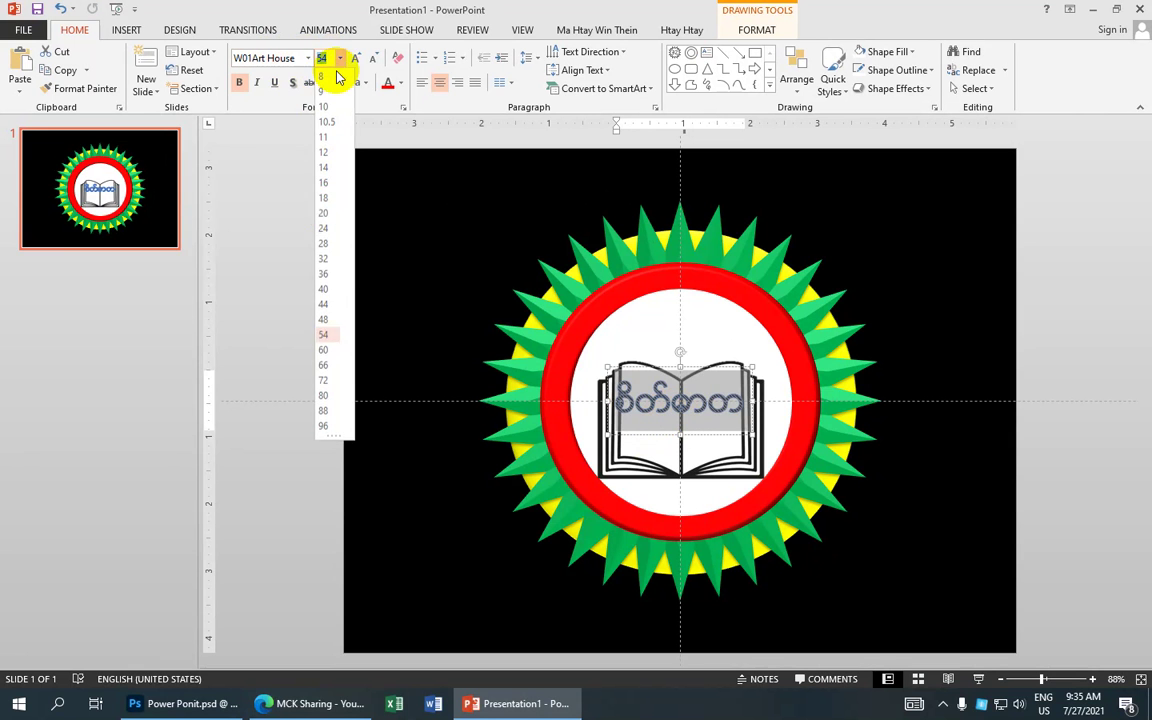
Set the Burmese title to 36 pt and move it above the book
click(325, 273)
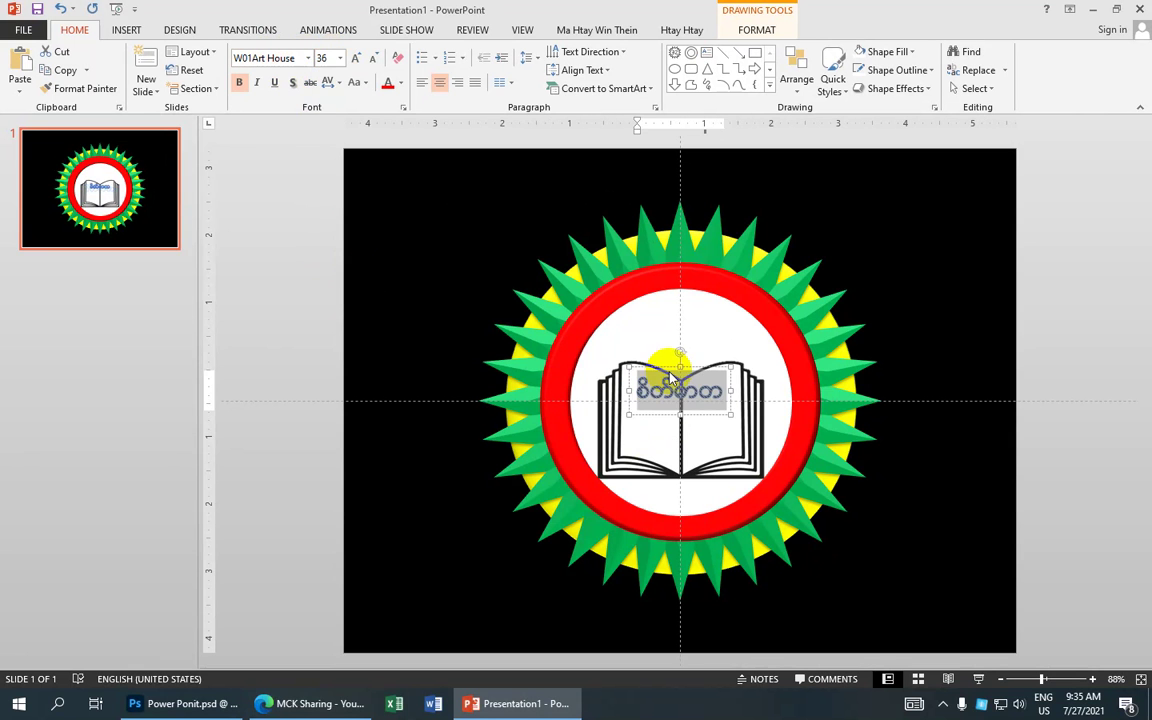
click(720, 392)
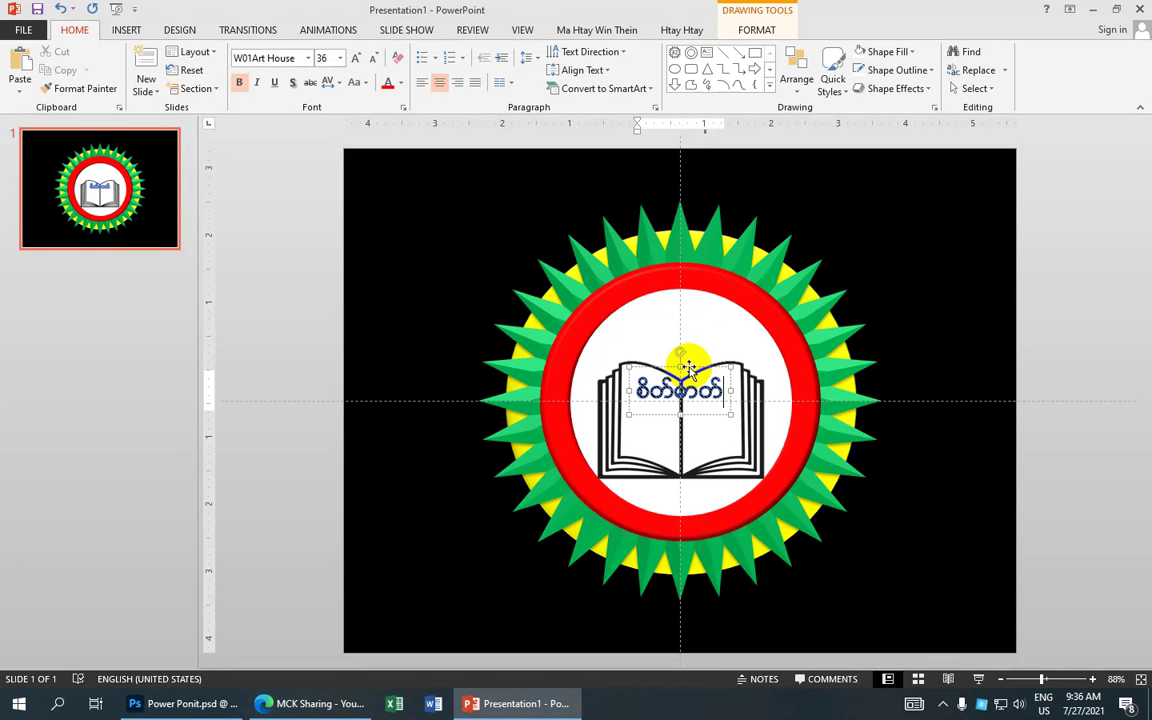
drag(688, 366, 688, 296)
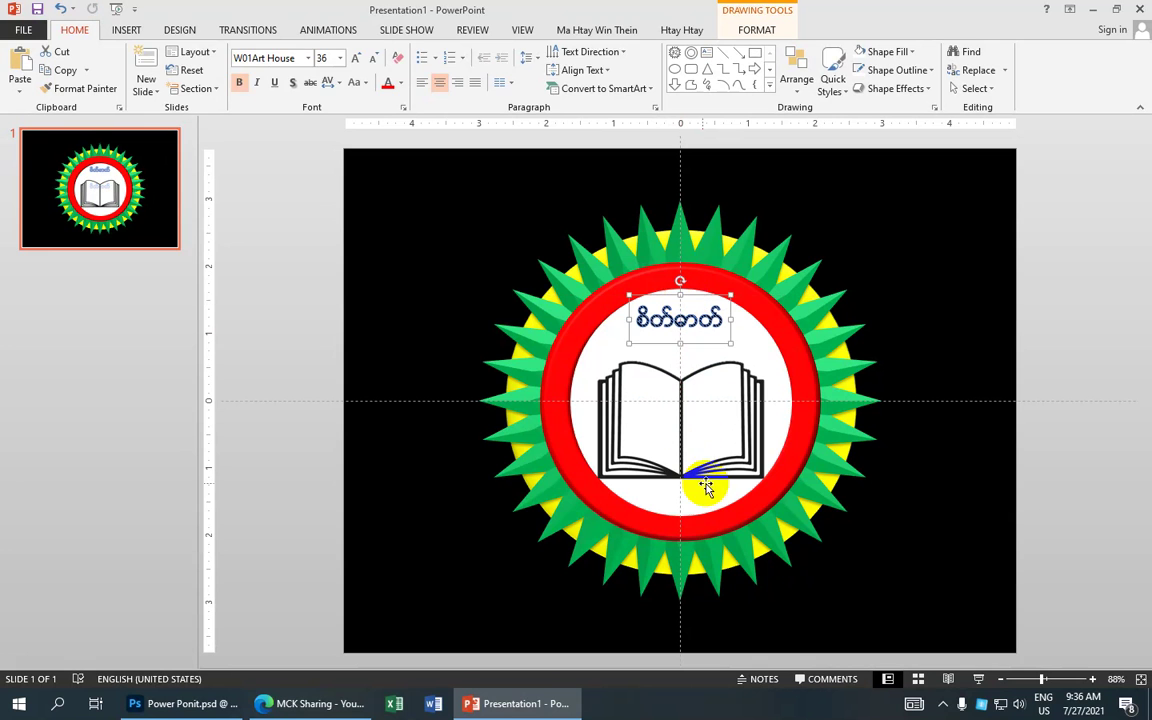
Nudge the book picture up three steps, then select all of the title text
click(714, 447)
key(Up)
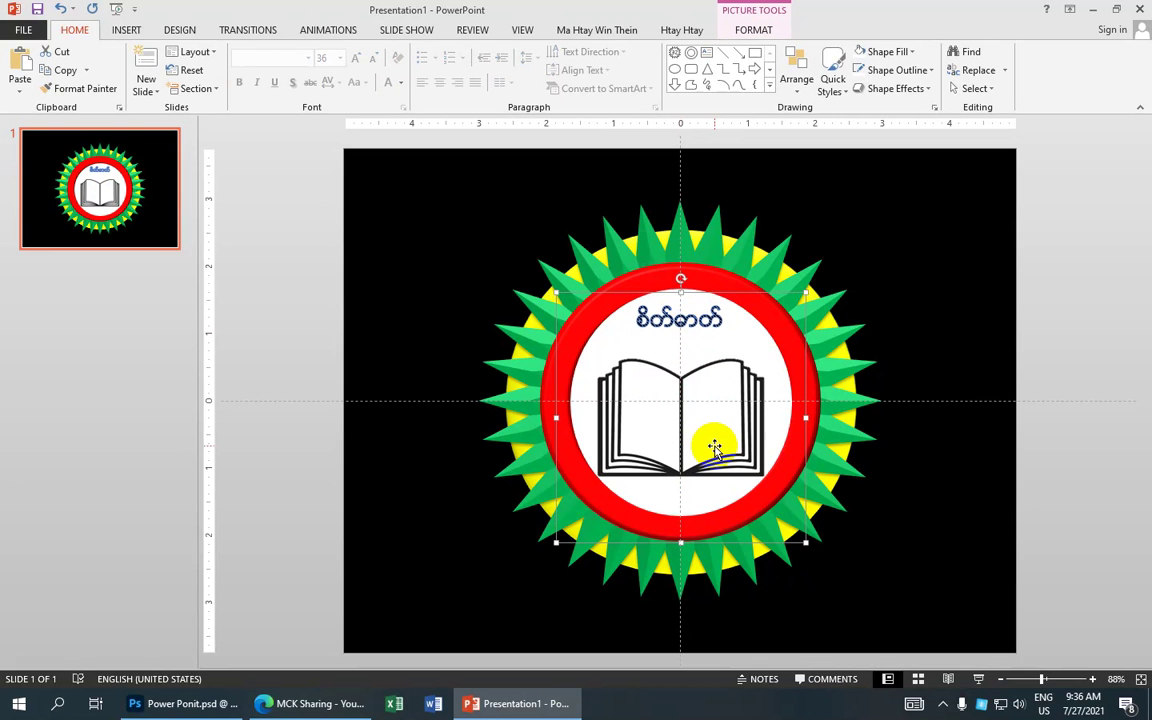
key(Up)
key(Up)
key(Up)
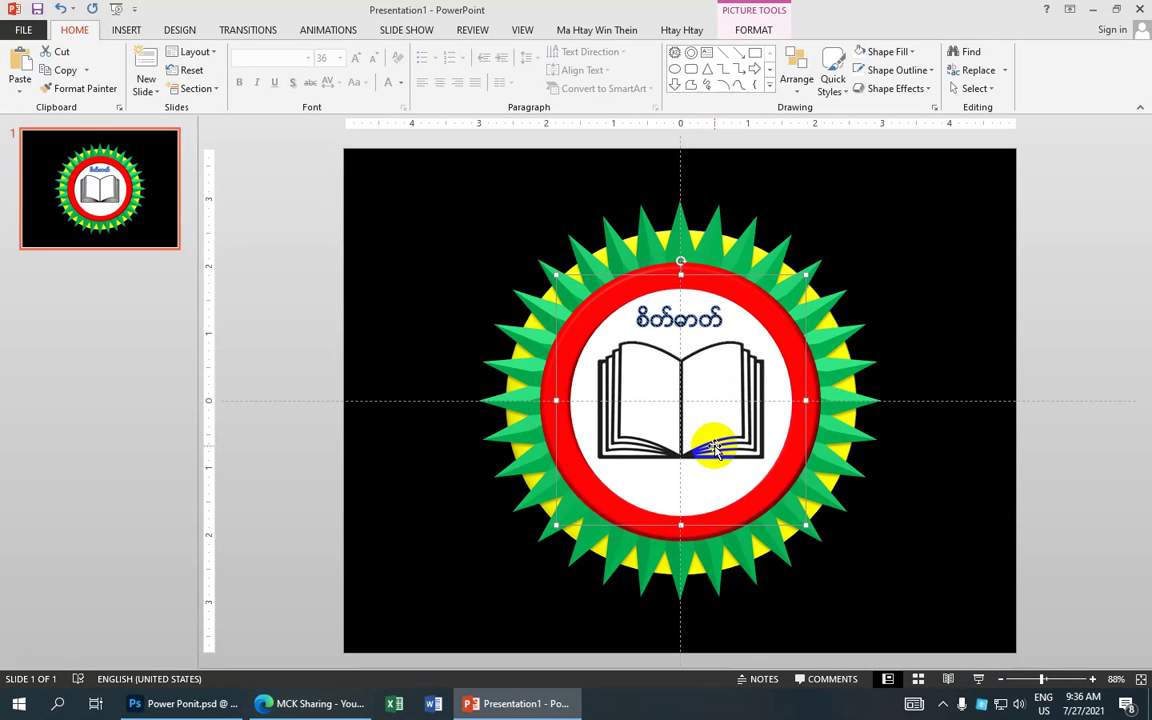
key(Up)
click(945, 342)
click(642, 312)
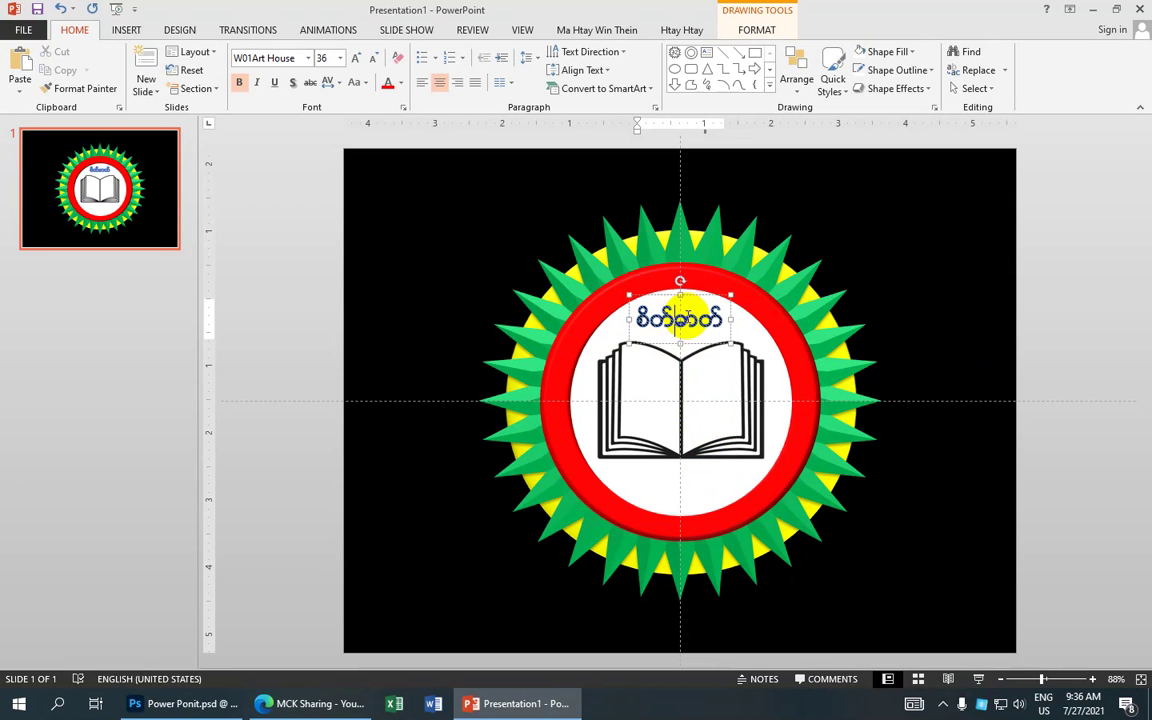
key(ctrl+a)
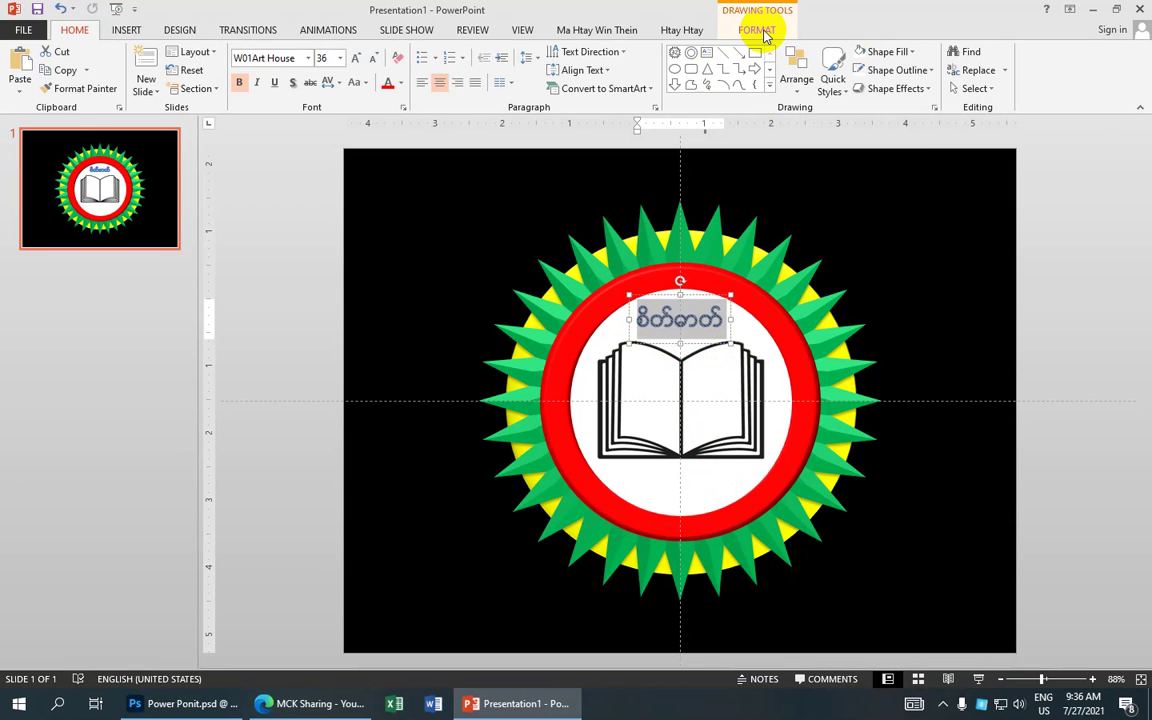
Colour the title blue with a dark blue outline and place a copy across the book
click(757, 30)
click(818, 51)
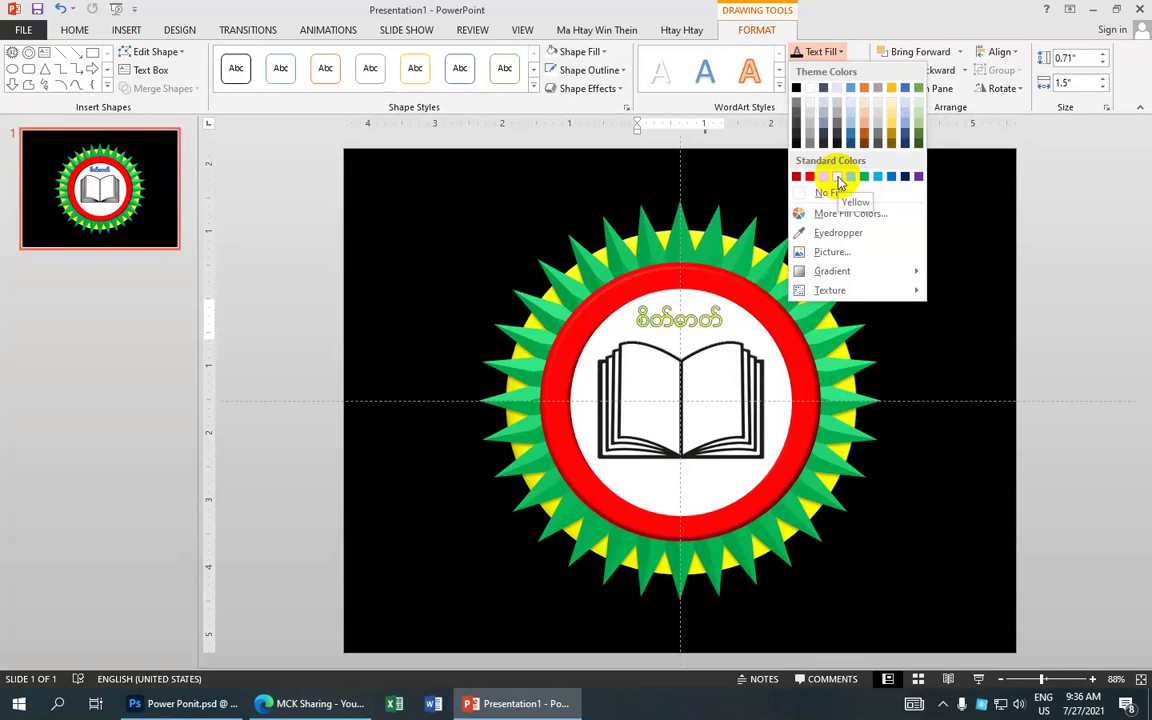
click(890, 177)
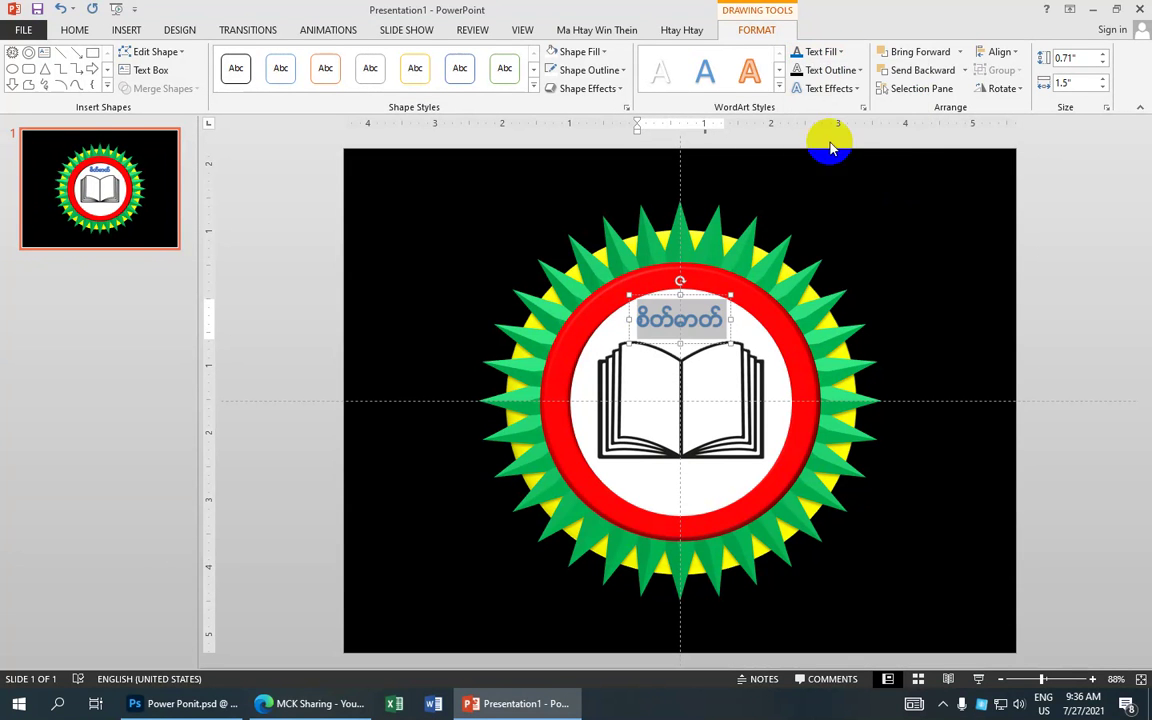
click(849, 72)
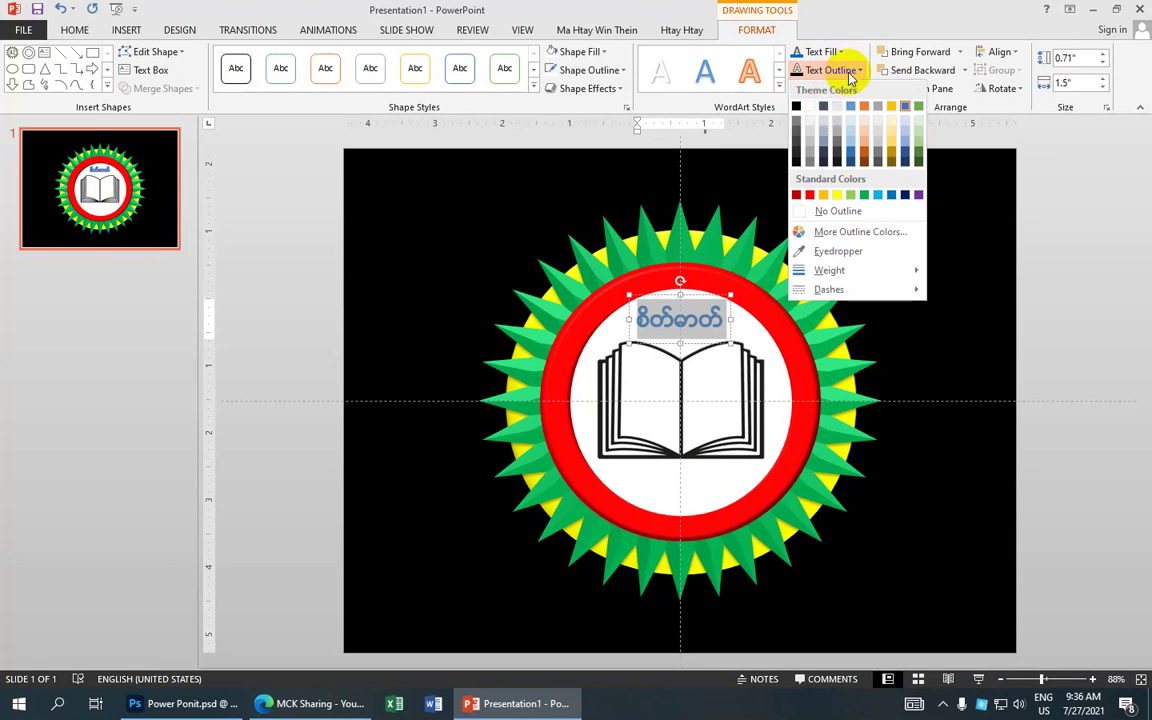
click(796, 162)
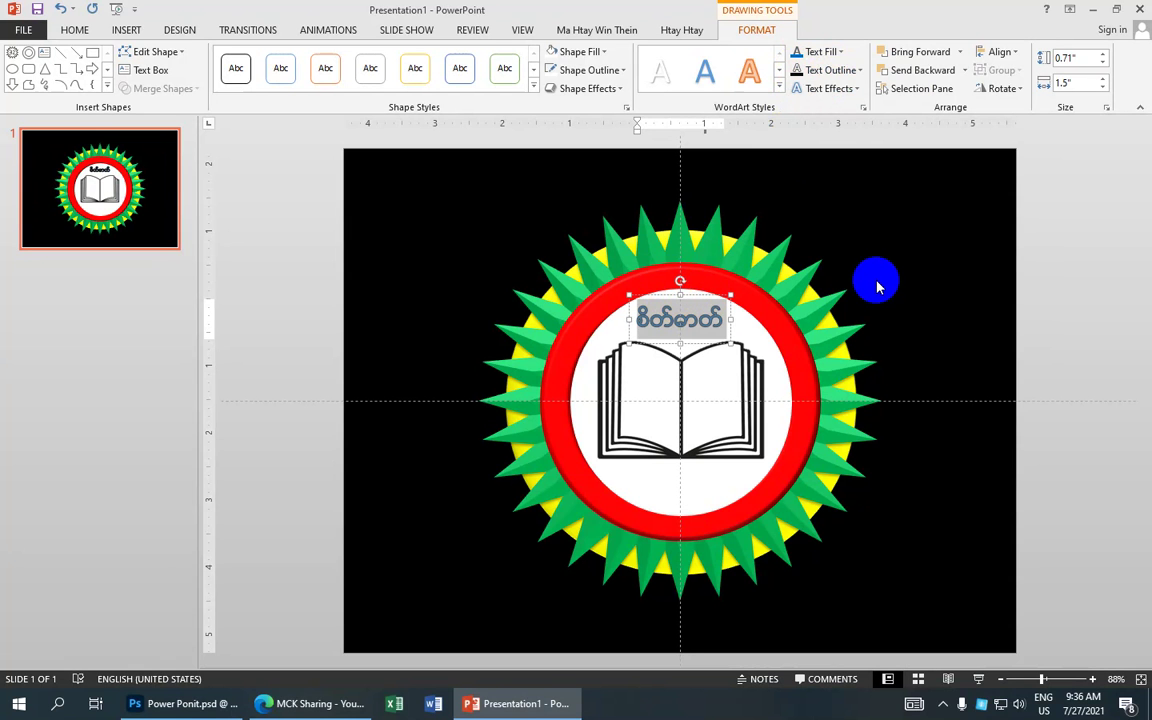
click(731, 326)
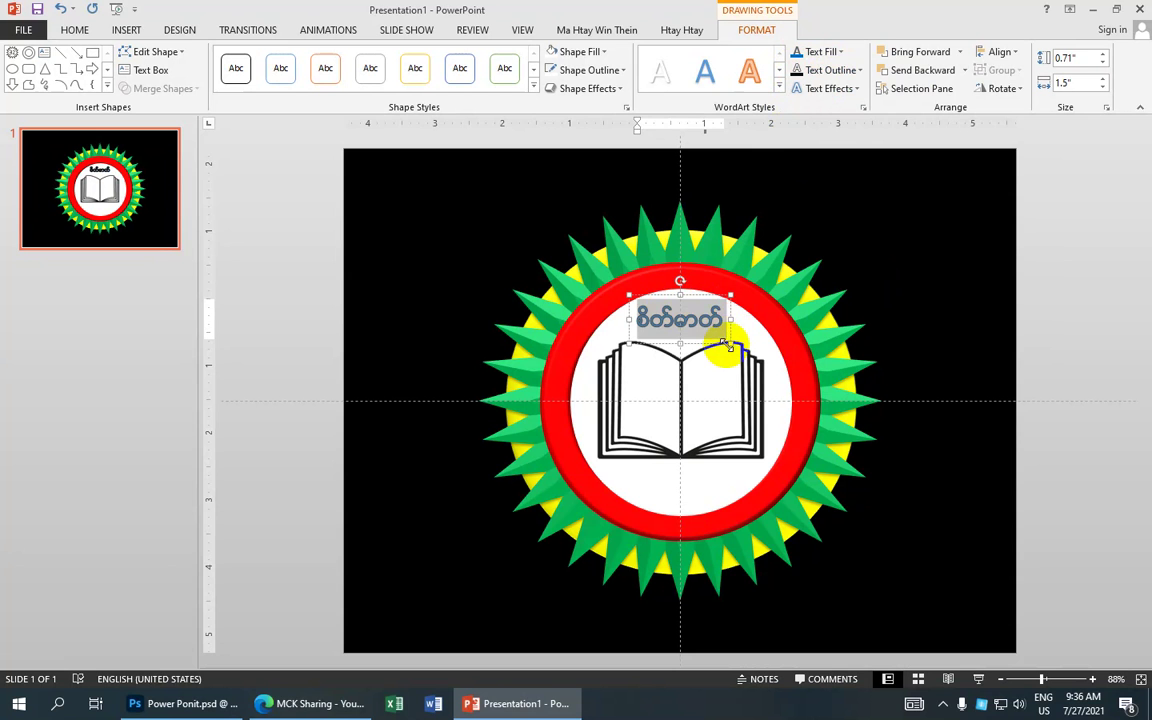
drag(729, 345, 729, 416)
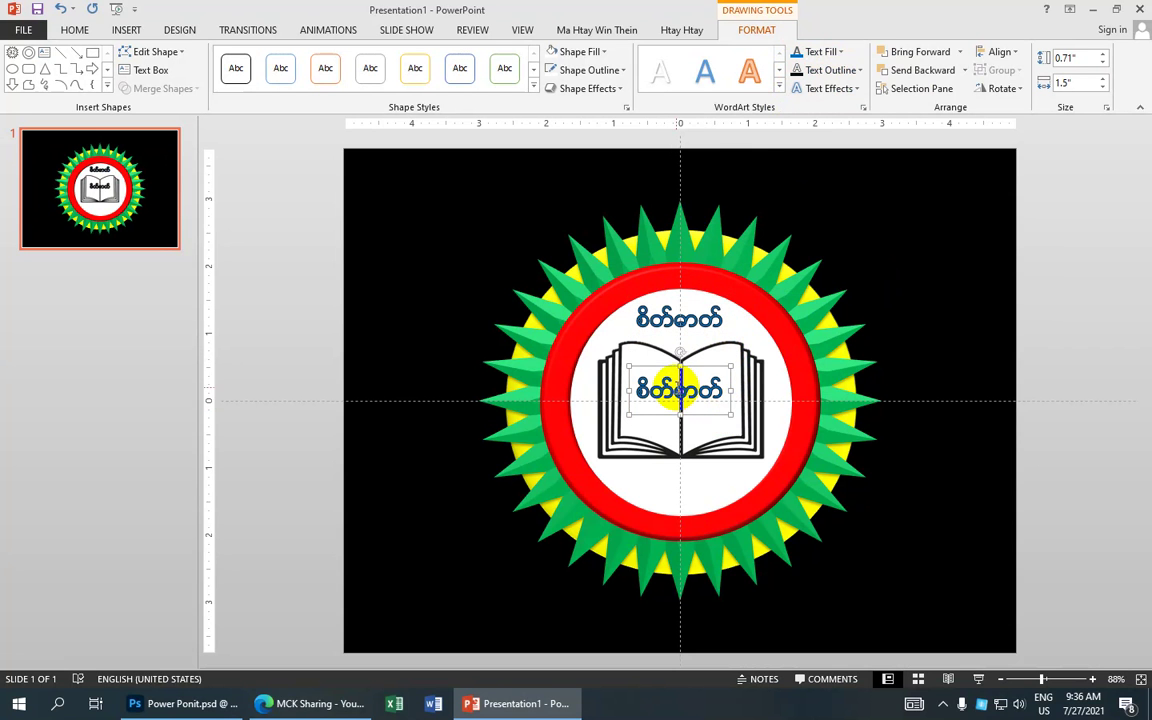
Replace the copied label's text on the book with the Burmese word စည်းကမ်း
click(679, 388)
key(ctrl+a)
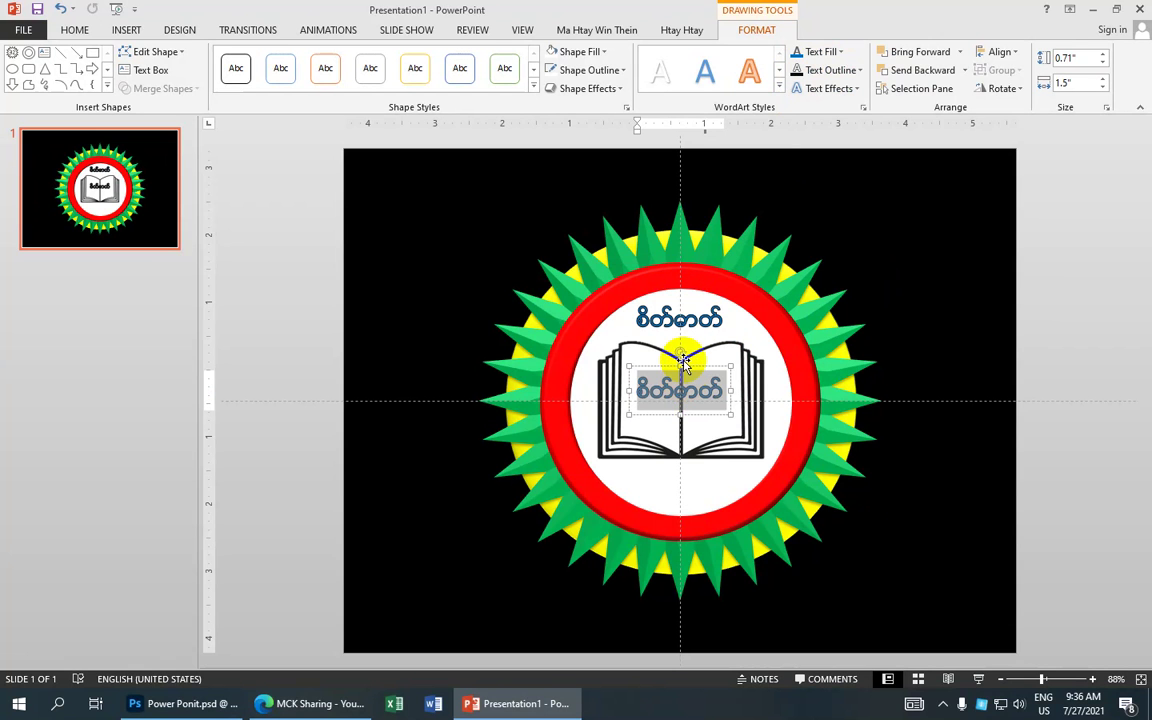
key(Delete)
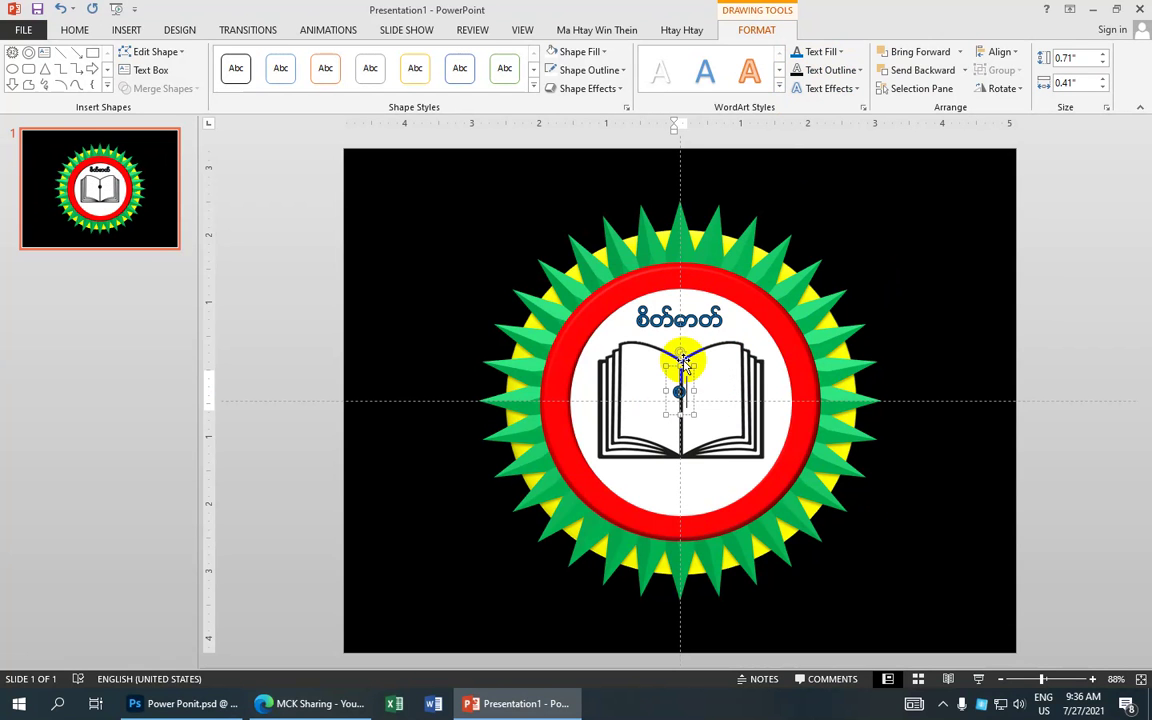
text(စည်)
text(း)
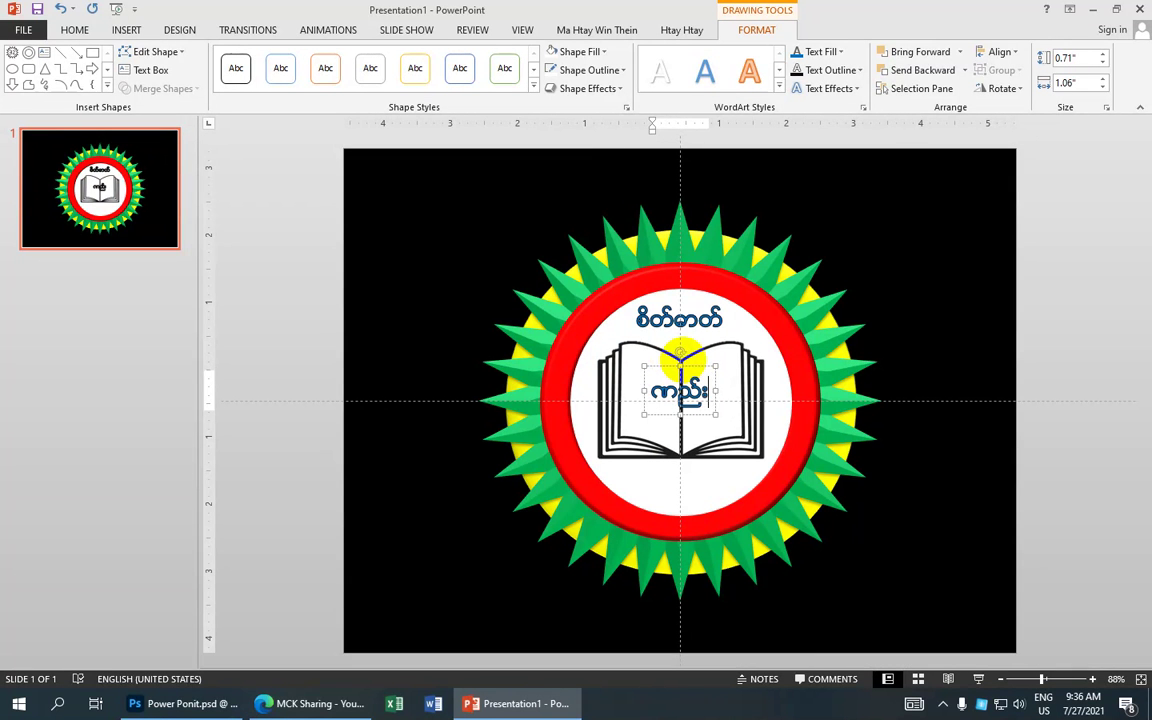
text(ကမ်)
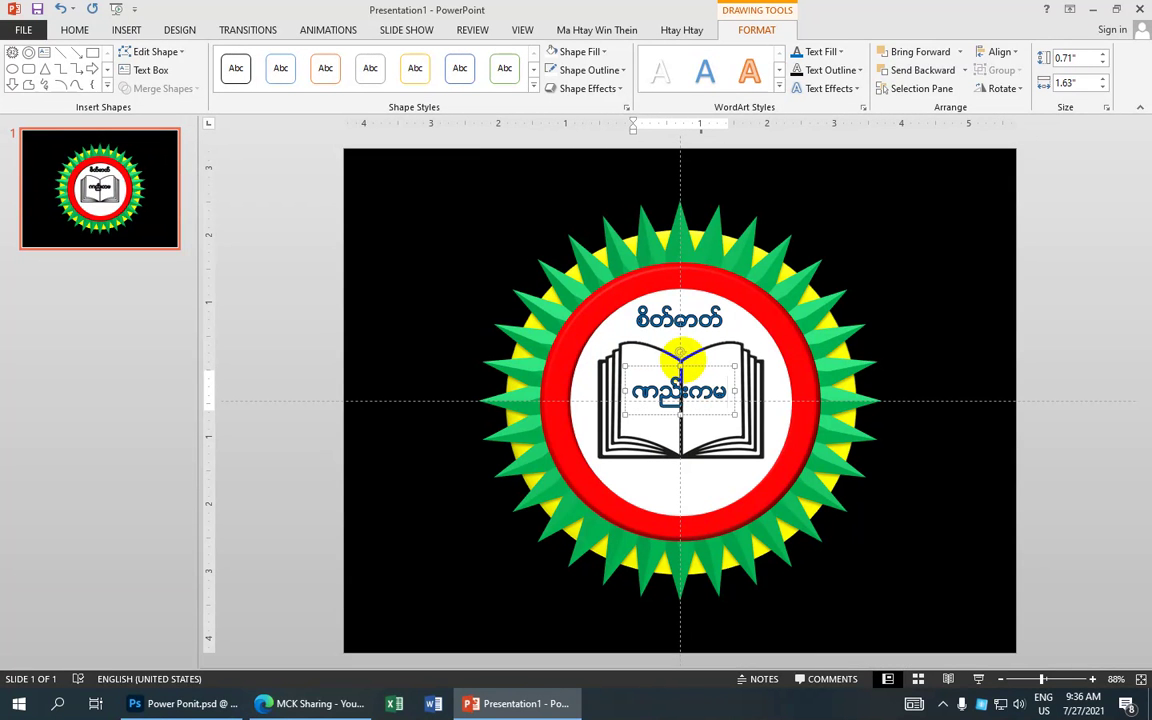
text(း)
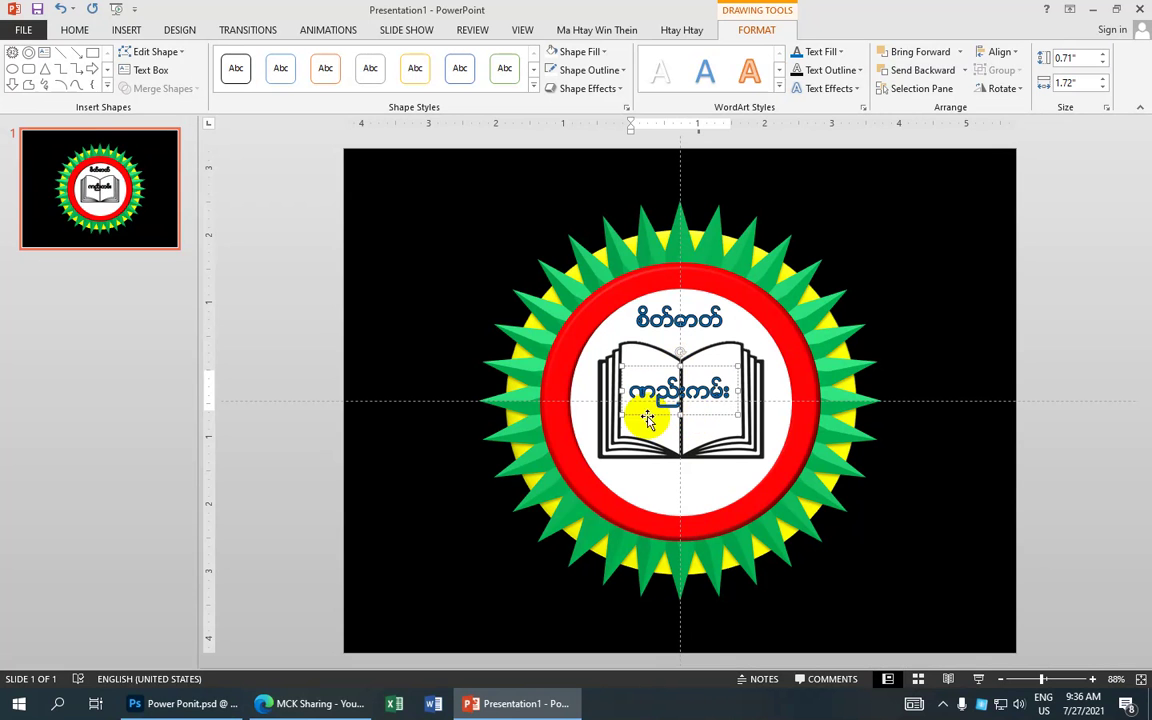
key(BackSpace)
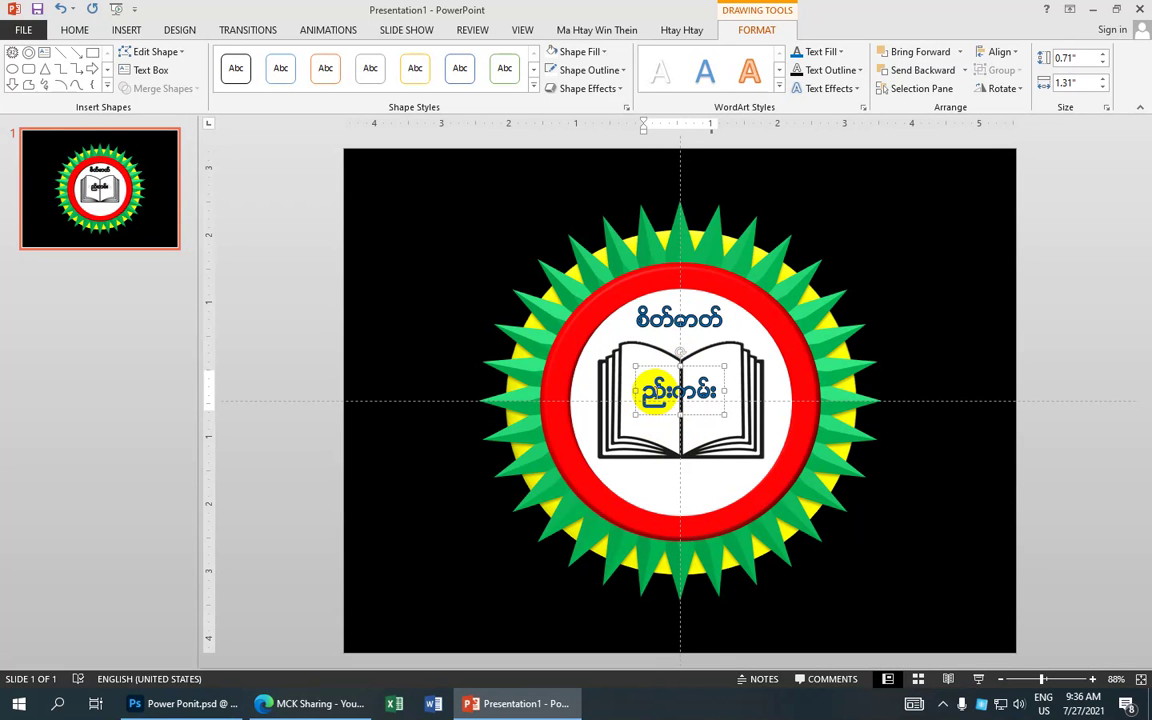
text(စ)
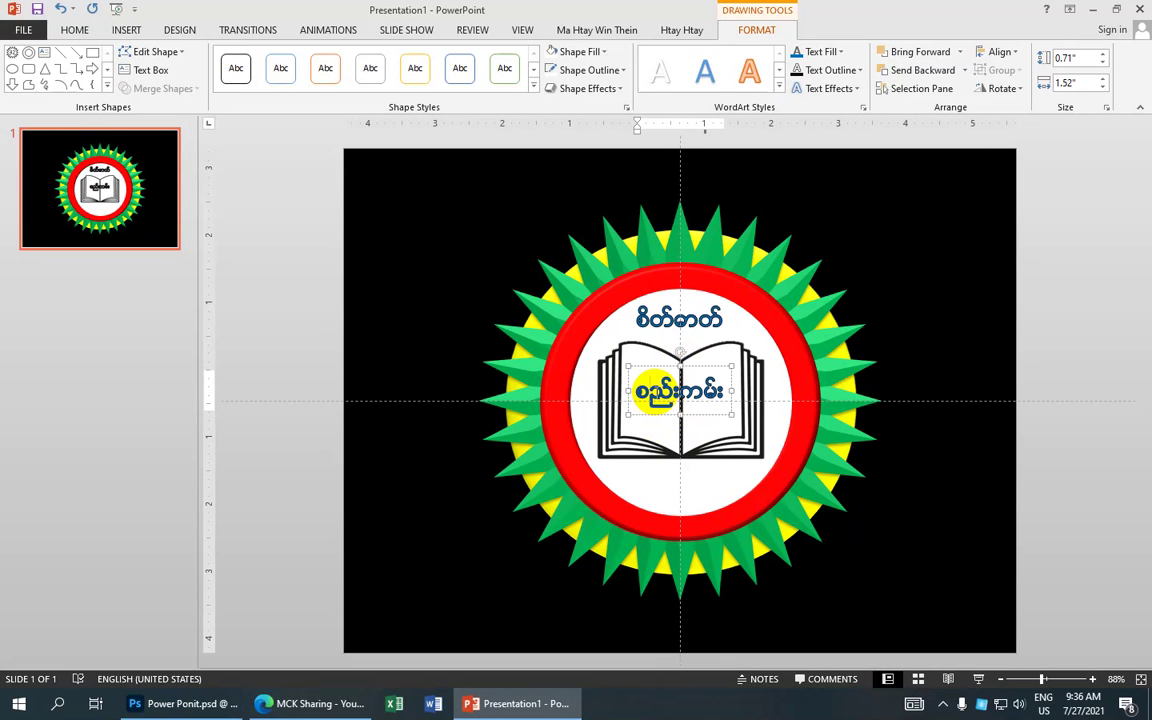
Try moving the label below the book, then undo so it stays centred on the book
click(802, 386)
click(723, 400)
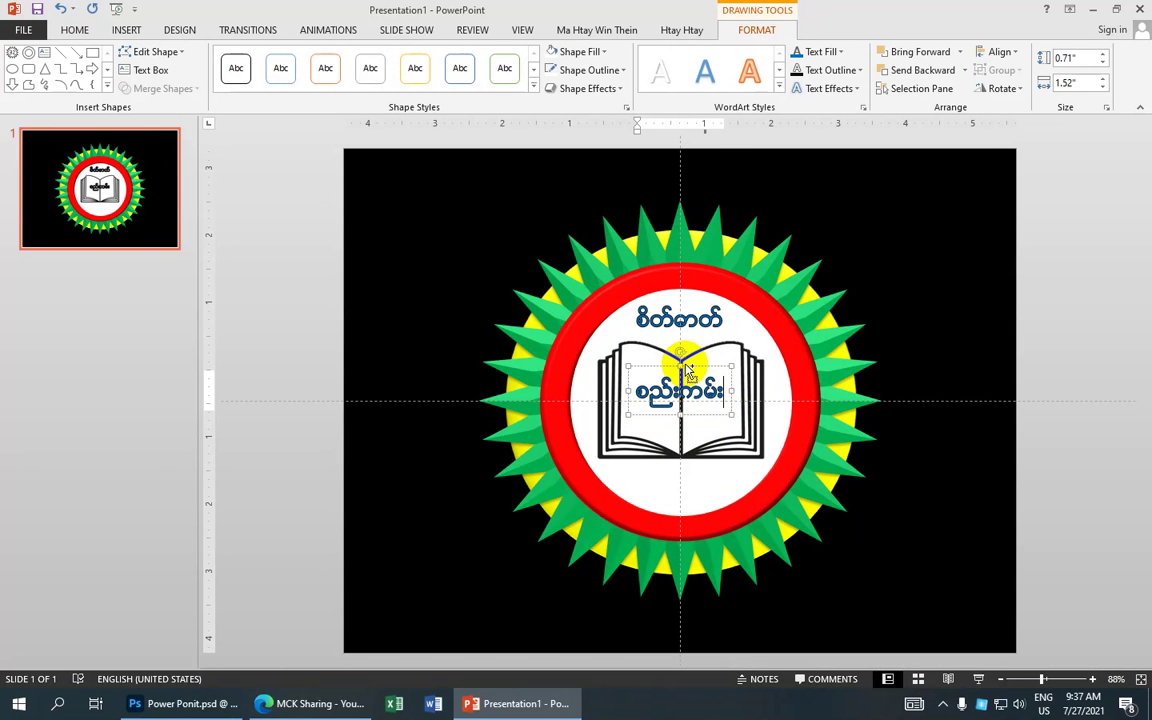
drag(688, 371, 690, 468)
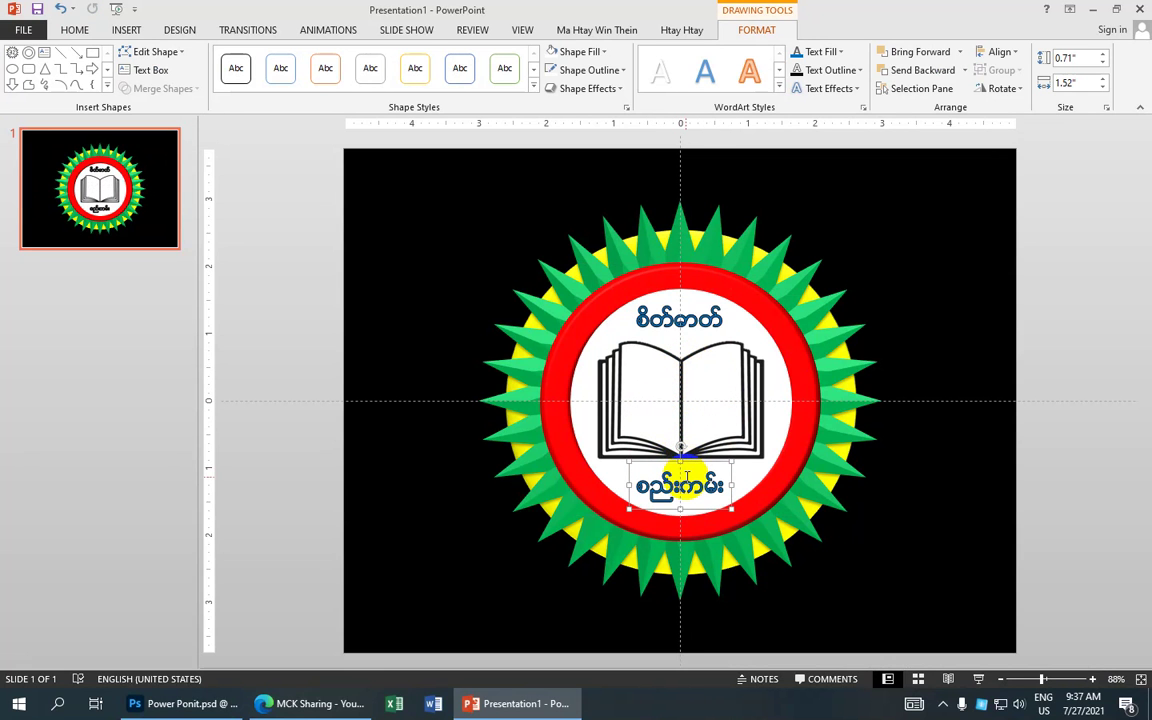
key(ctrl+z)
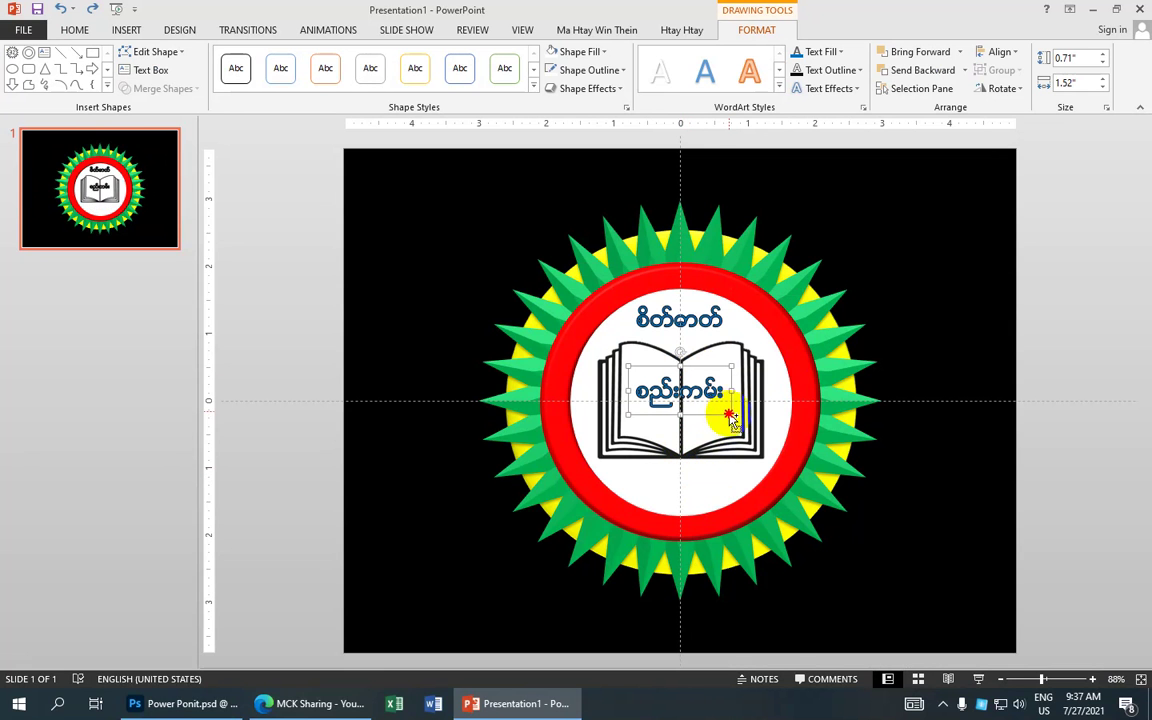
Move the Burmese label beneath the open book and change its word to ပညာ
drag(732, 420, 734, 516)
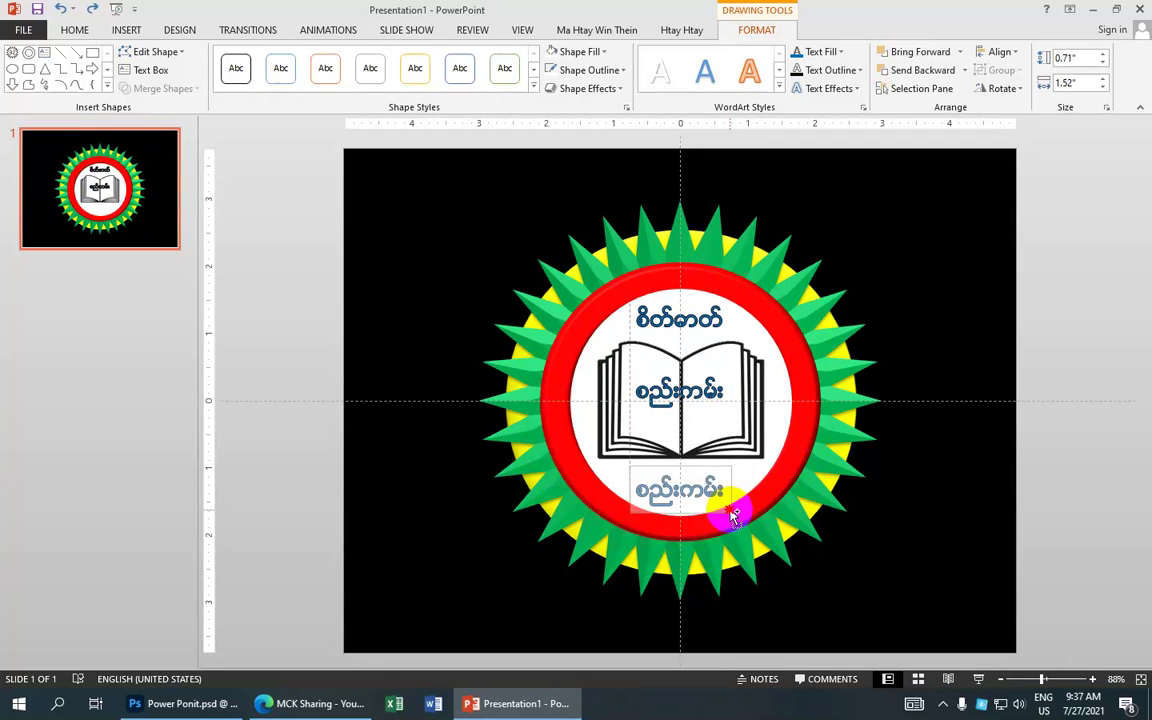
drag(734, 516, 733, 518)
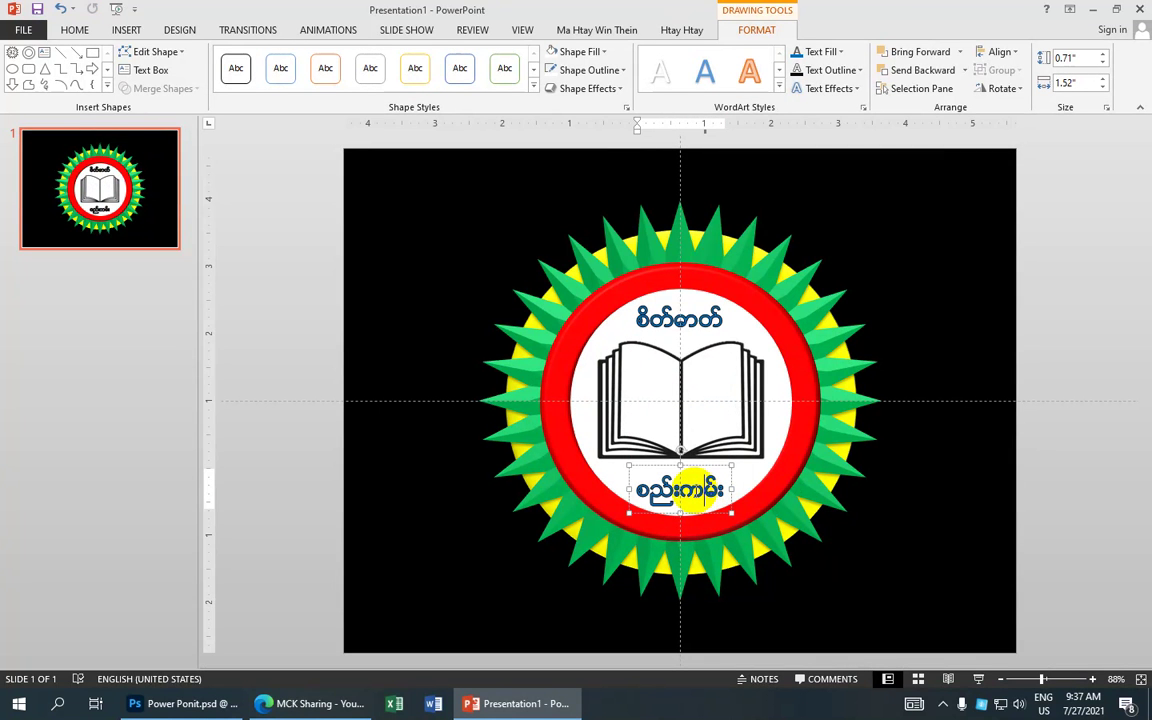
double_click(690, 490)
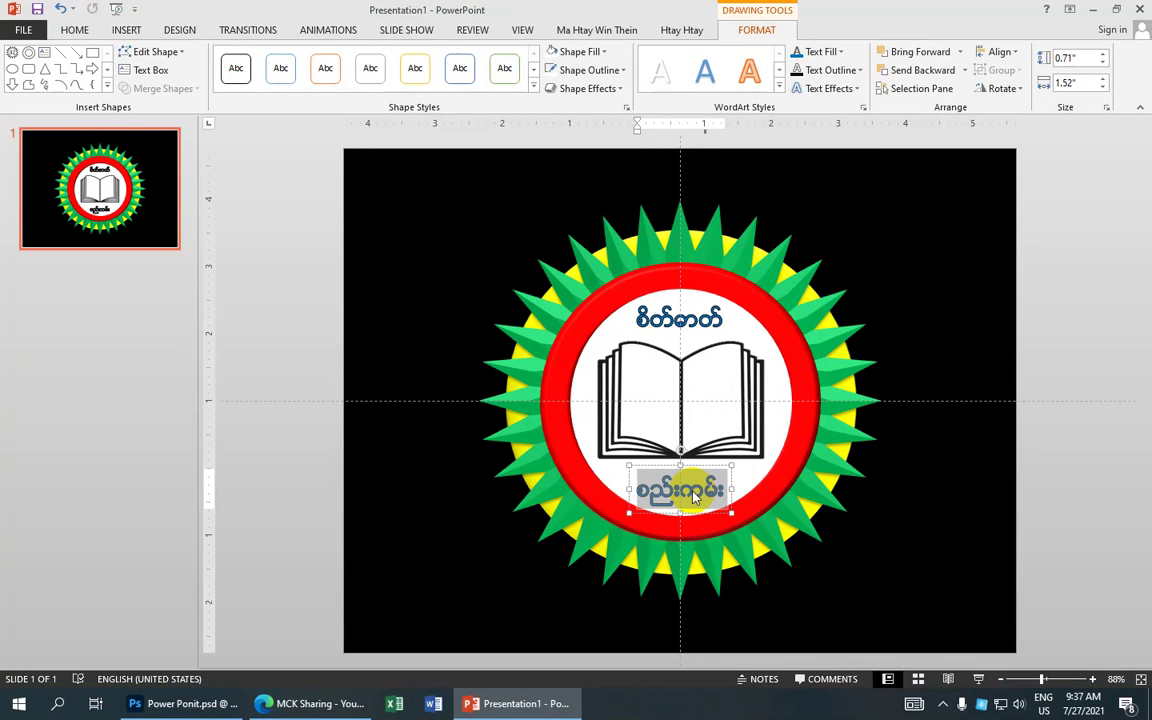
text(ပညာ)
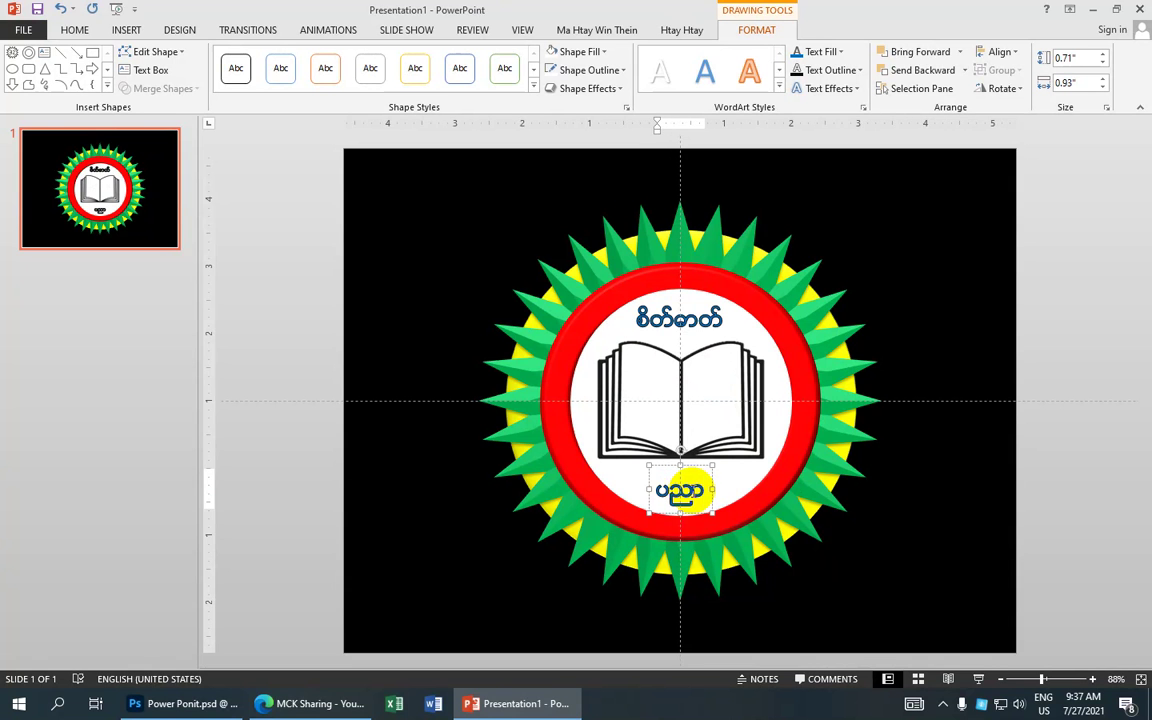
key(BackSpace)
key(BackSpace)
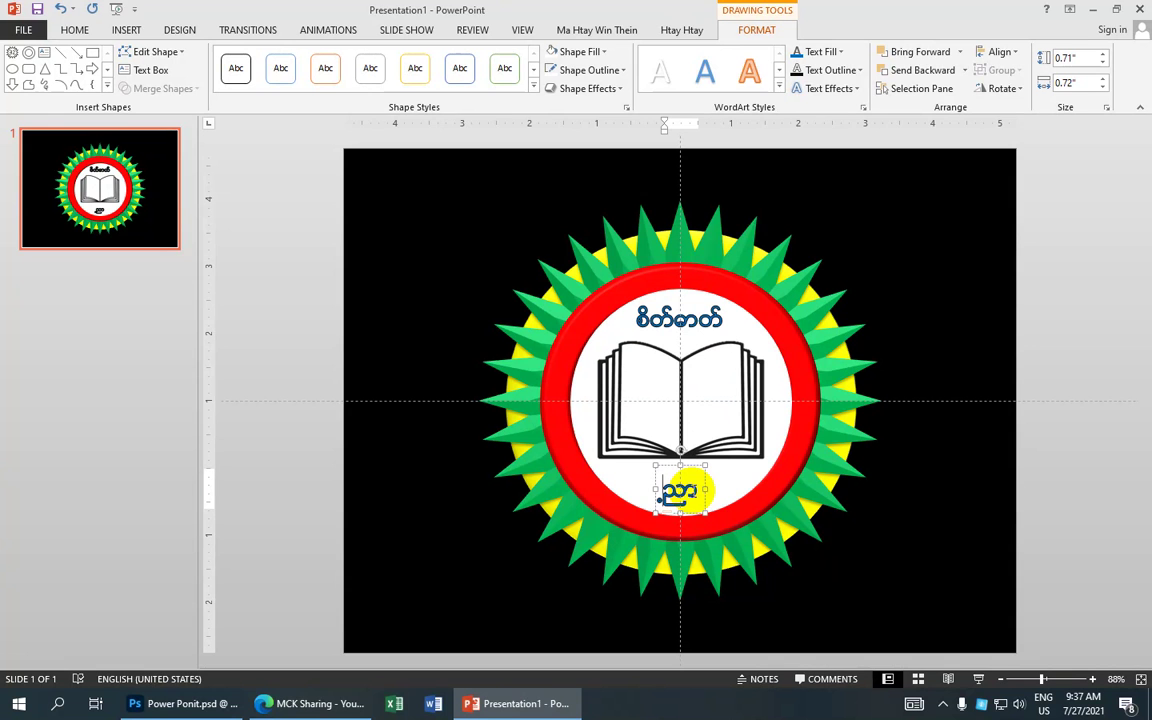
text(ပ)
key(BackSpace)
text(ပ)
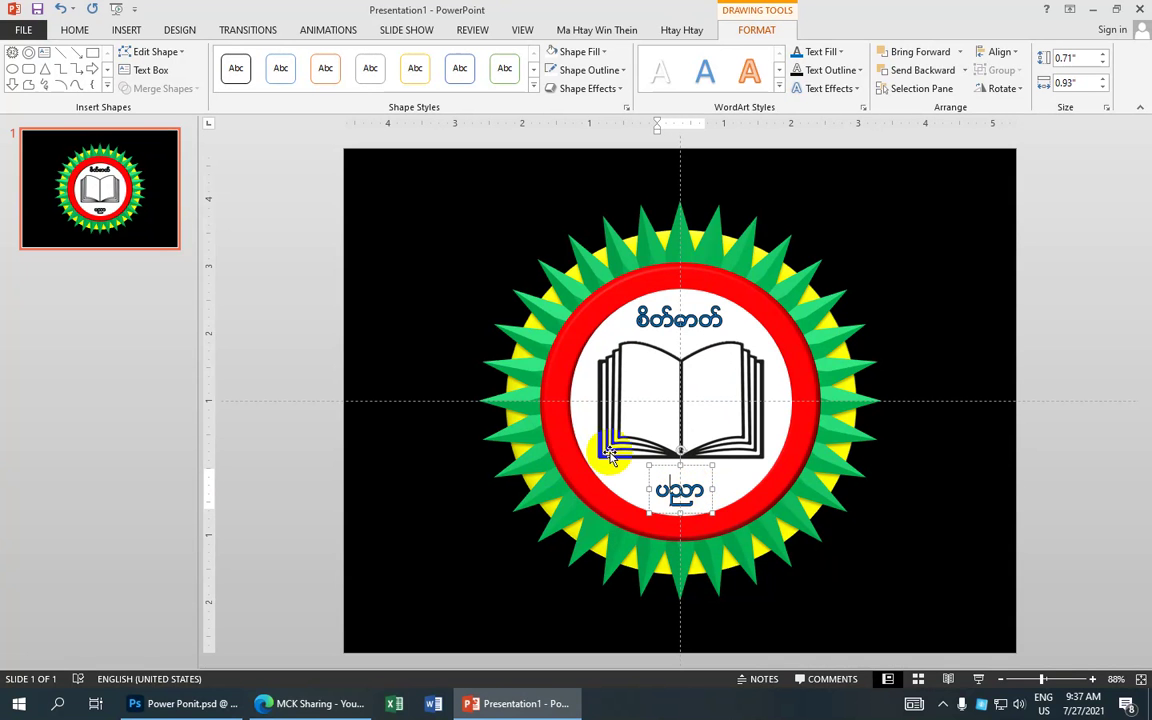
click(635, 482)
Copy the ပညာ label onto the book's centre and reword the copy to စည်းကမ်း
click(885, 413)
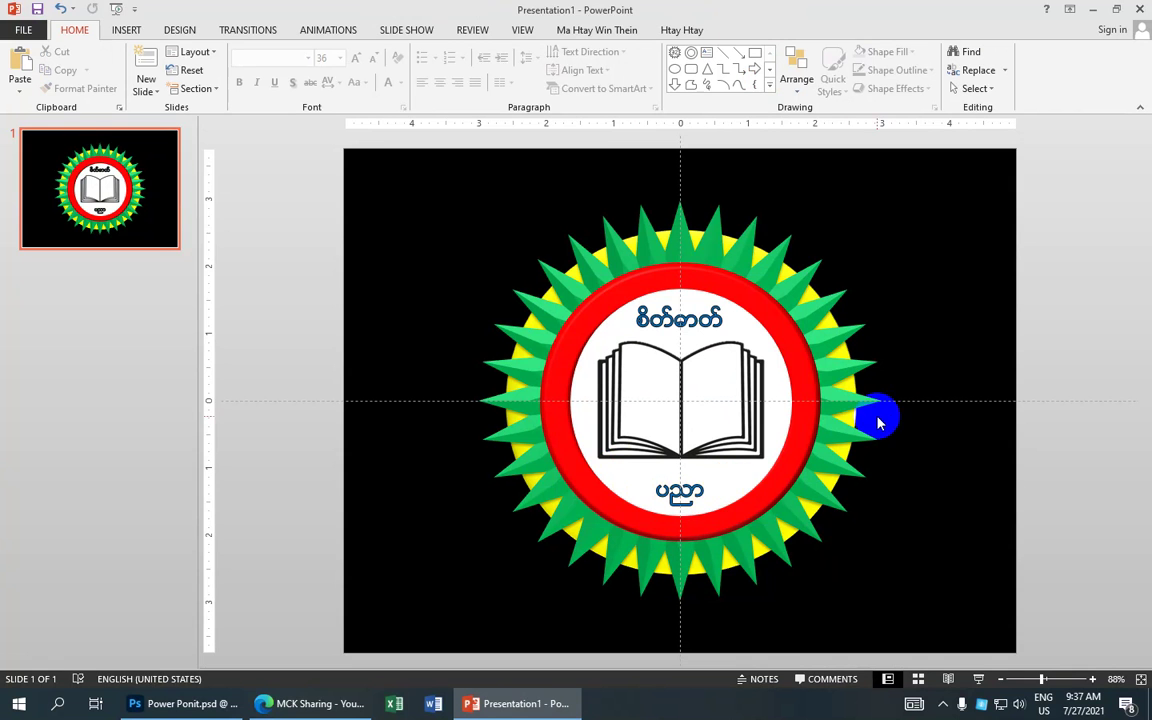
click(684, 400)
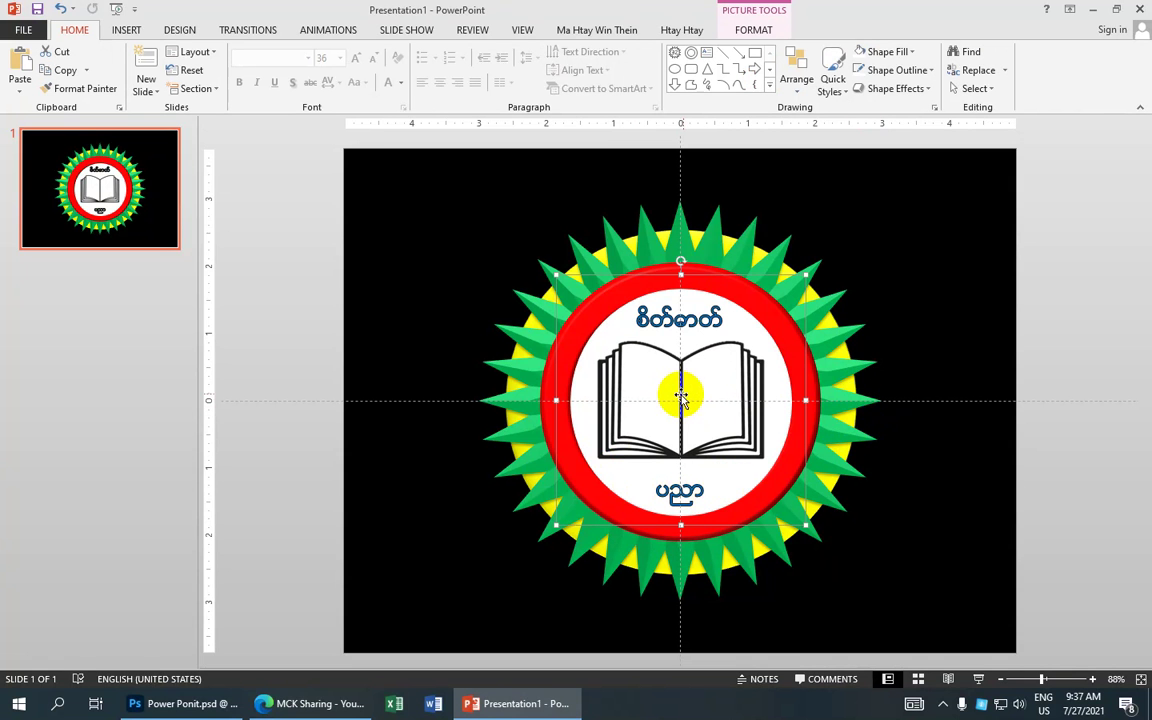
click(692, 478)
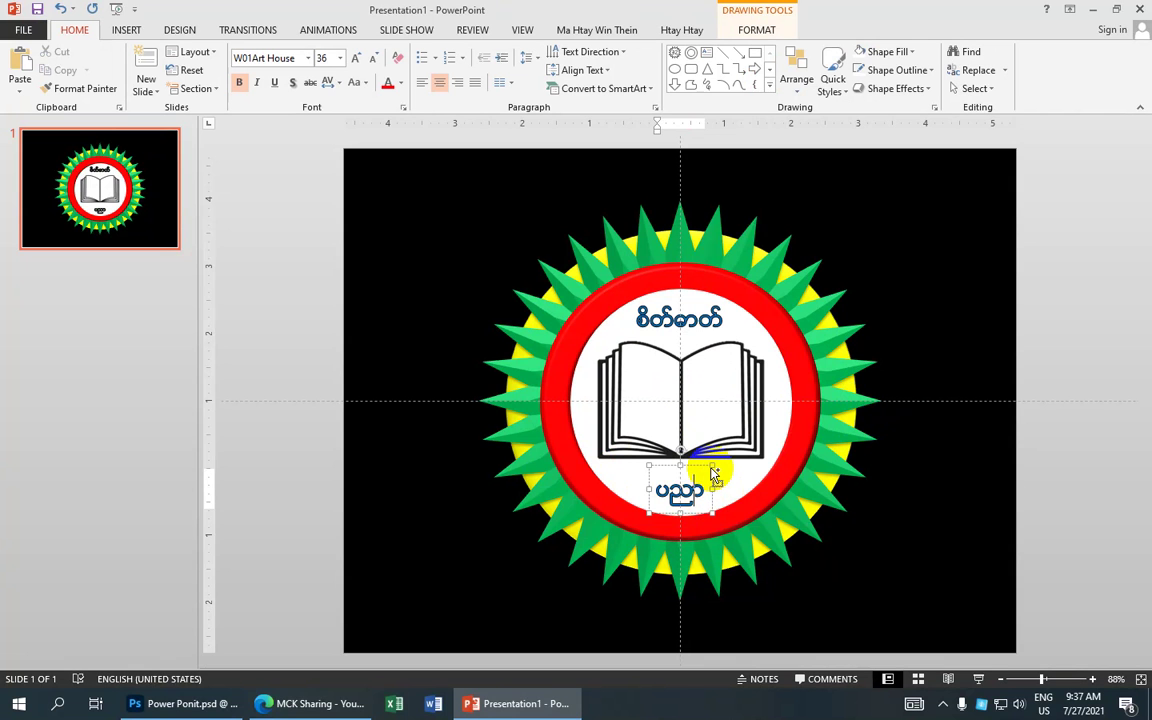
drag(713, 475, 692, 402)
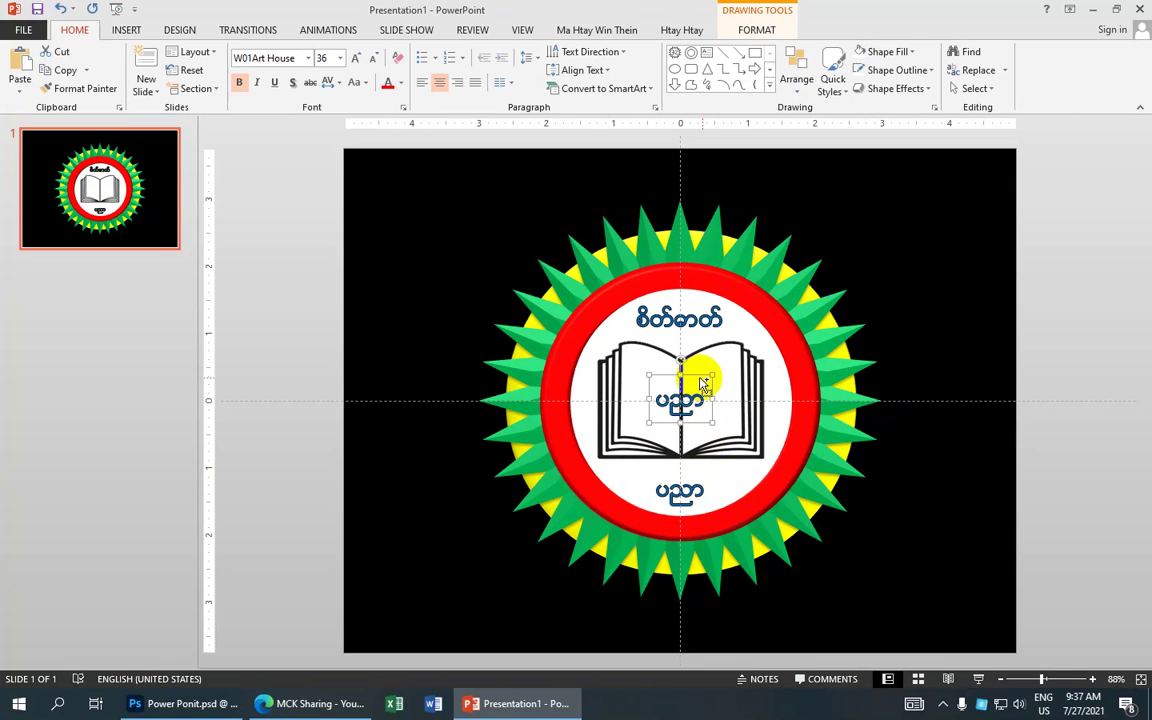
double_click(685, 415)
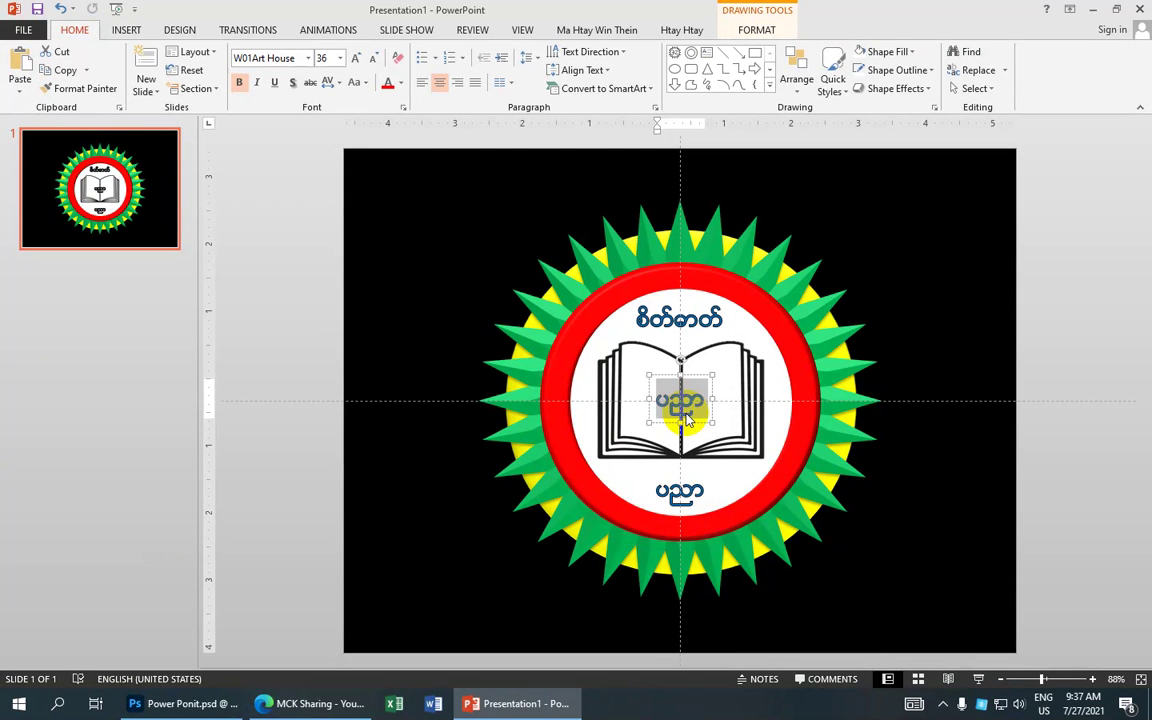
key(Delete)
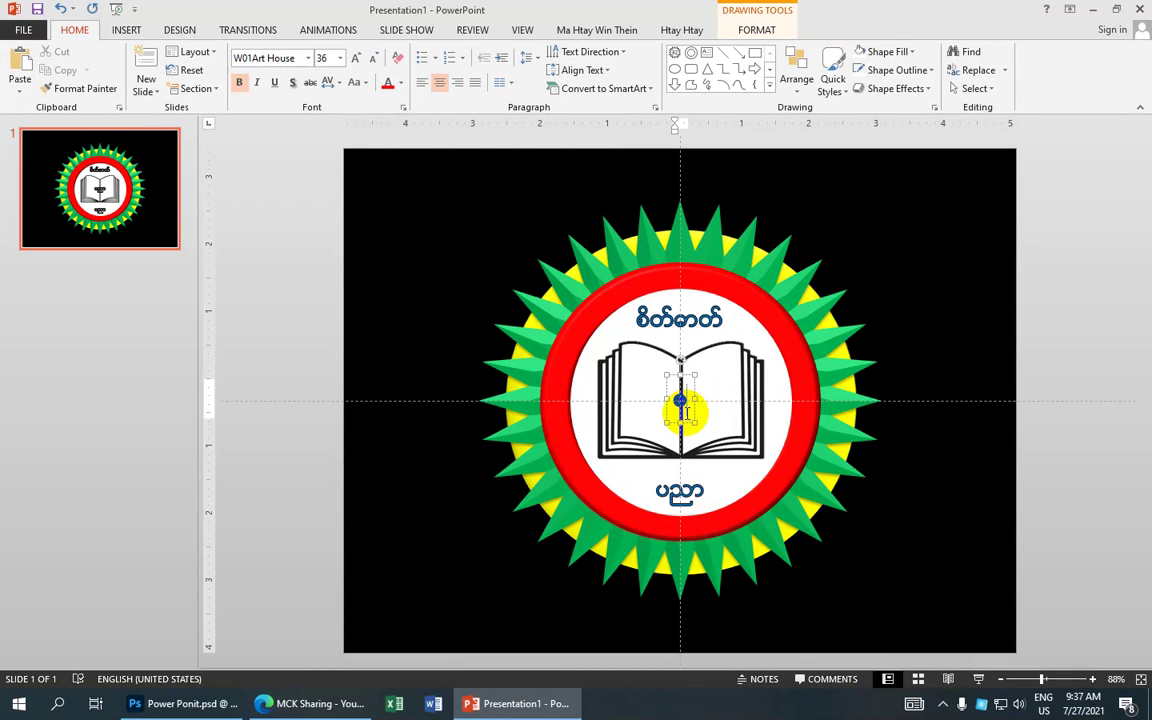
text(တည်)
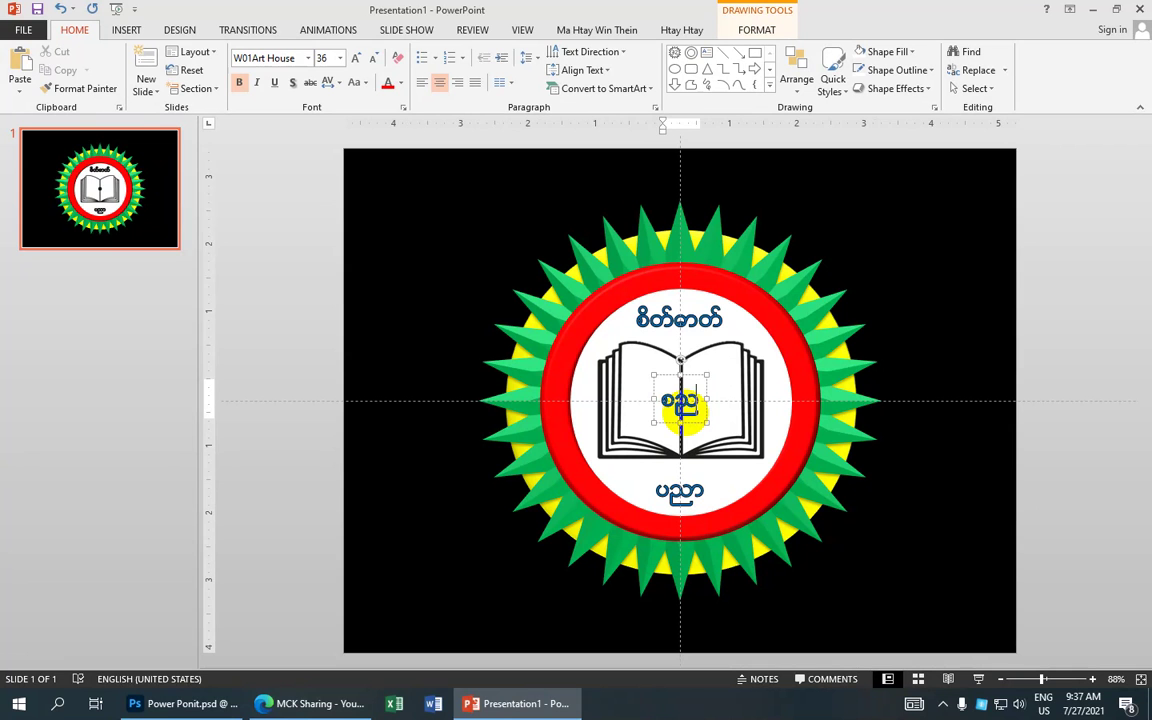
text(းက)
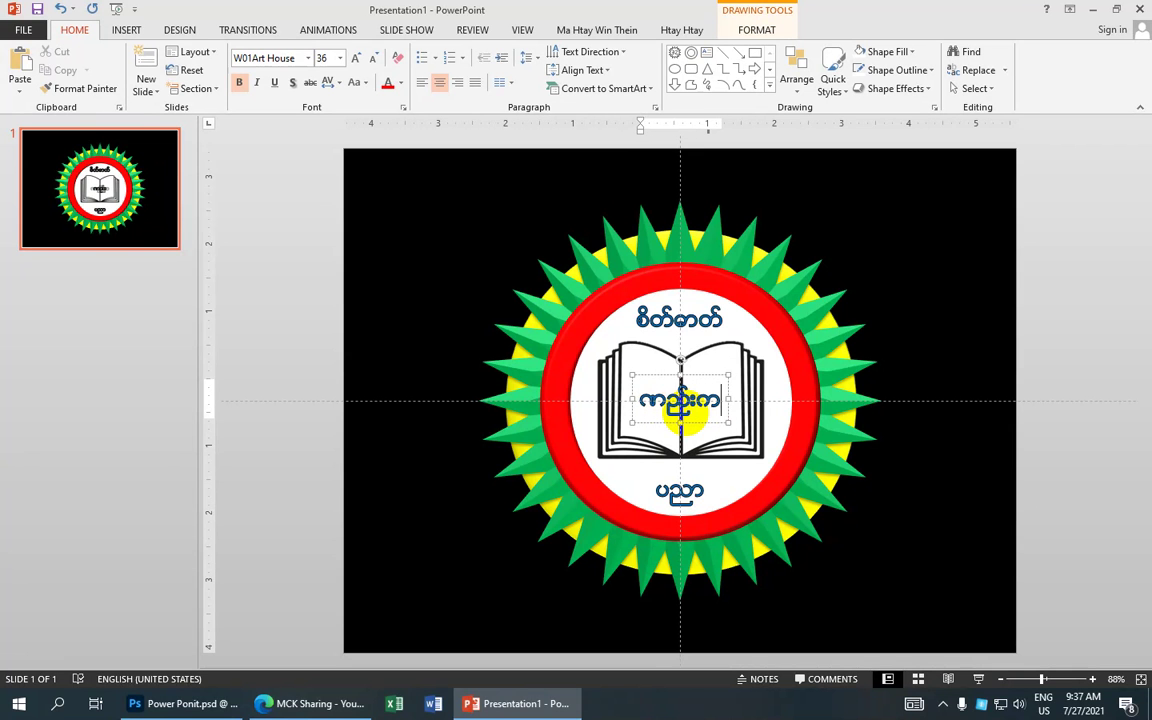
text(မ်)
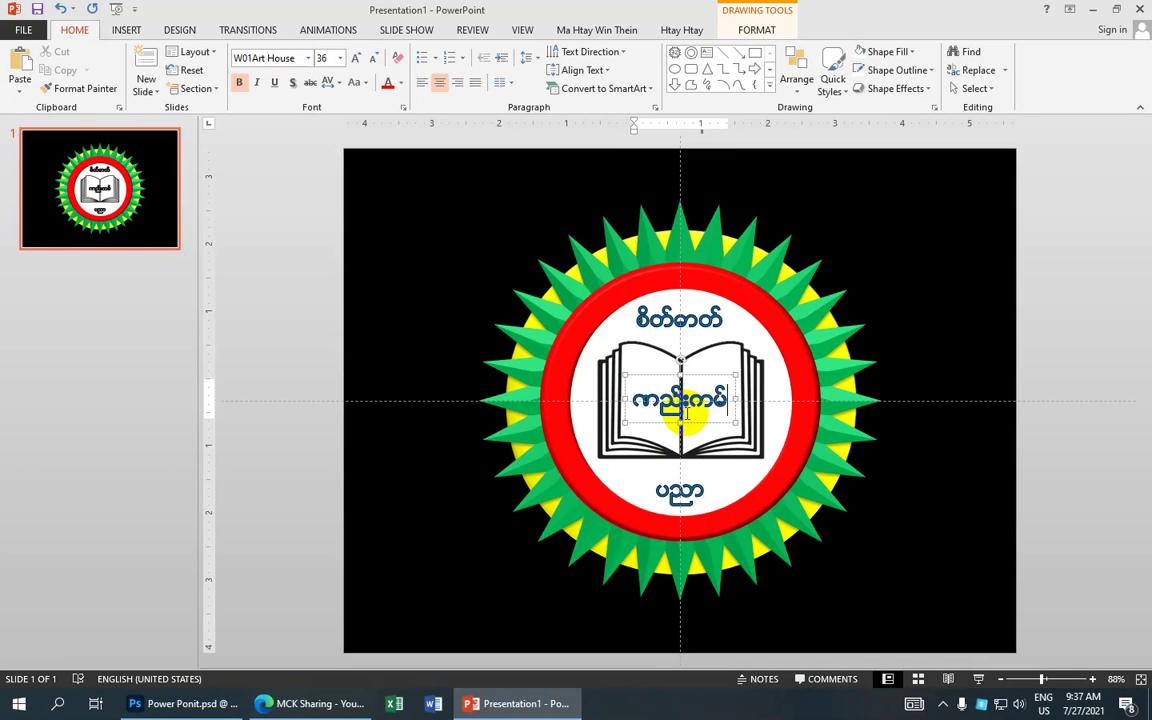
text(း)
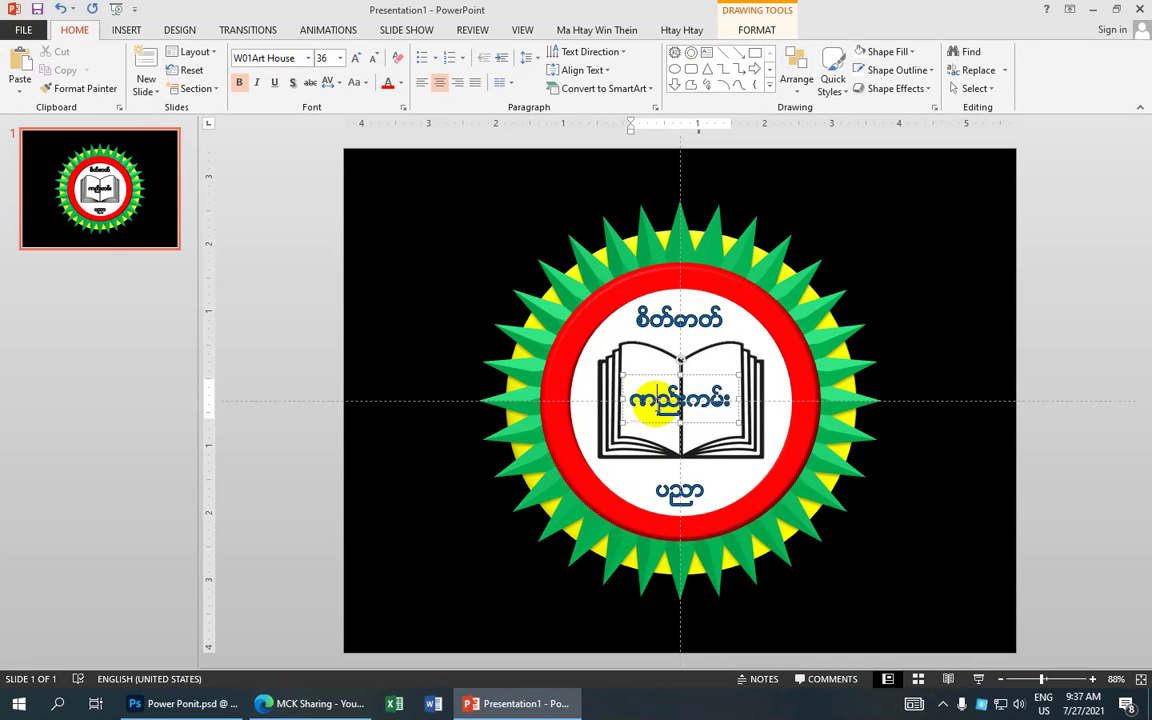
key(BackSpace)
text(စ)
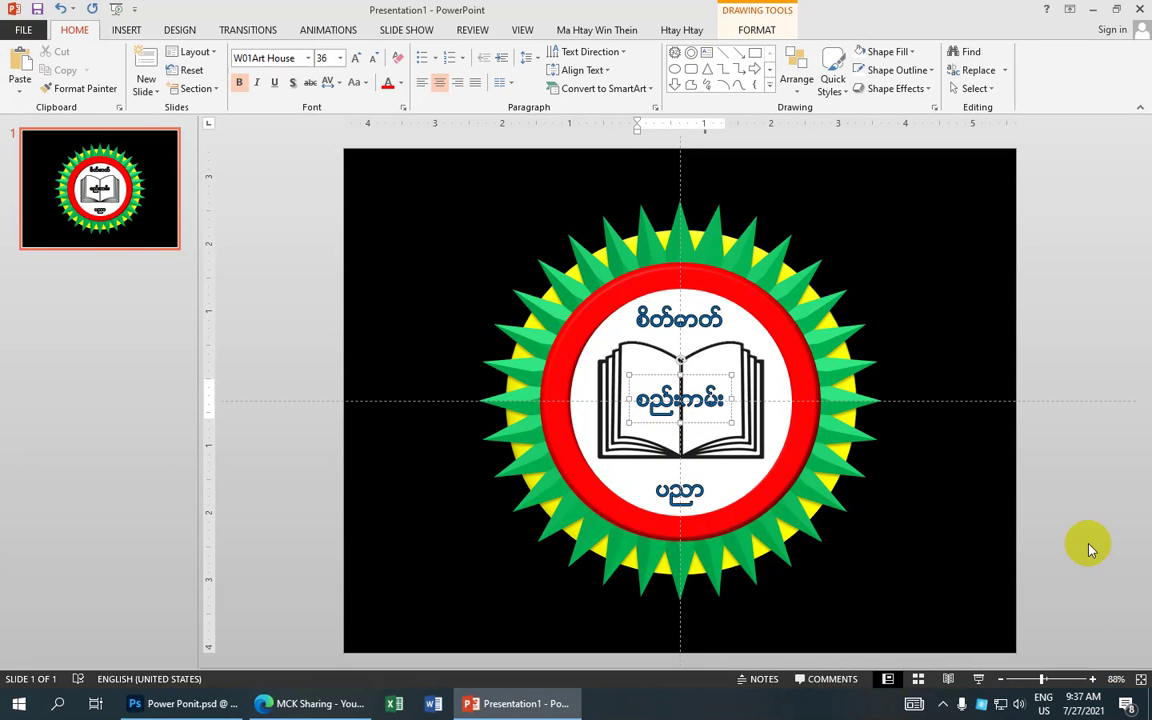
click(862, 363)
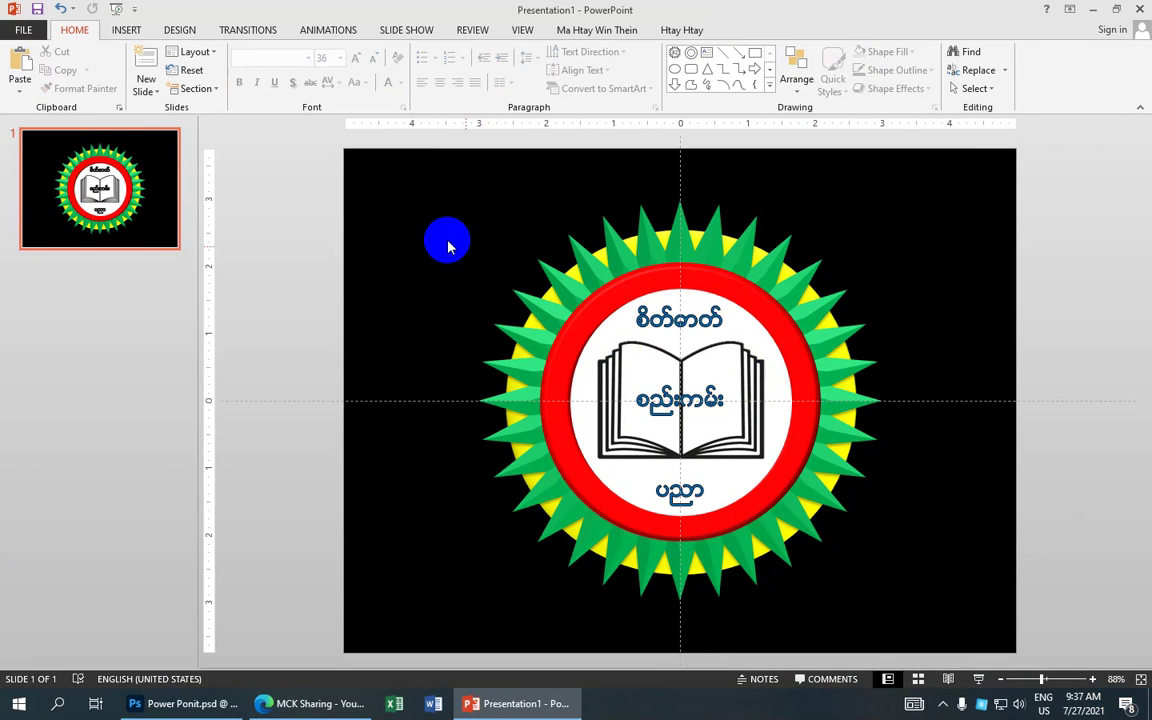
Draw a small star on the left of the red ring, sized 0.44 by 0.44 inches
click(127, 30)
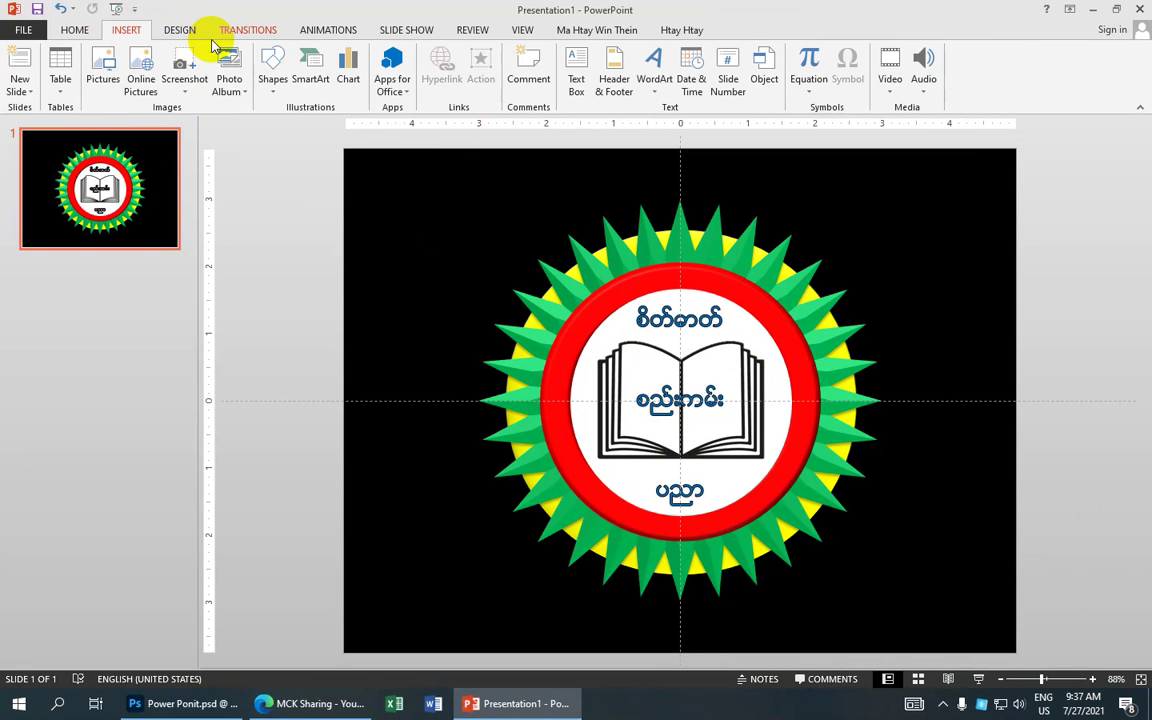
click(272, 68)
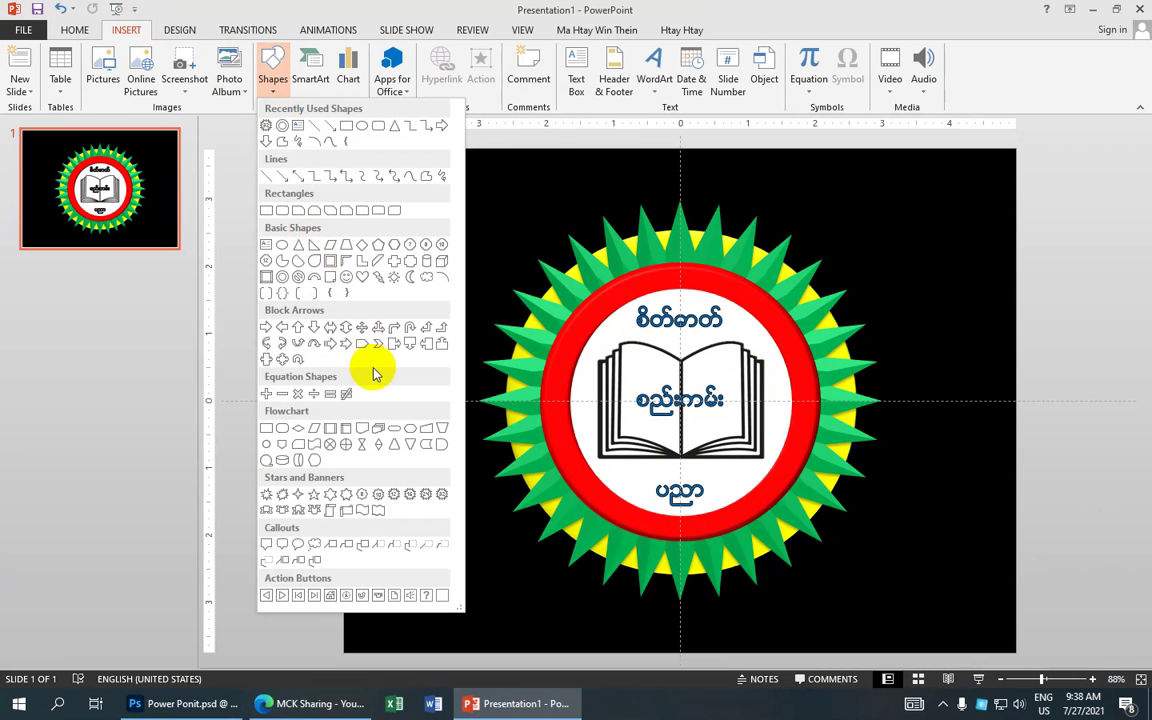
click(312, 496)
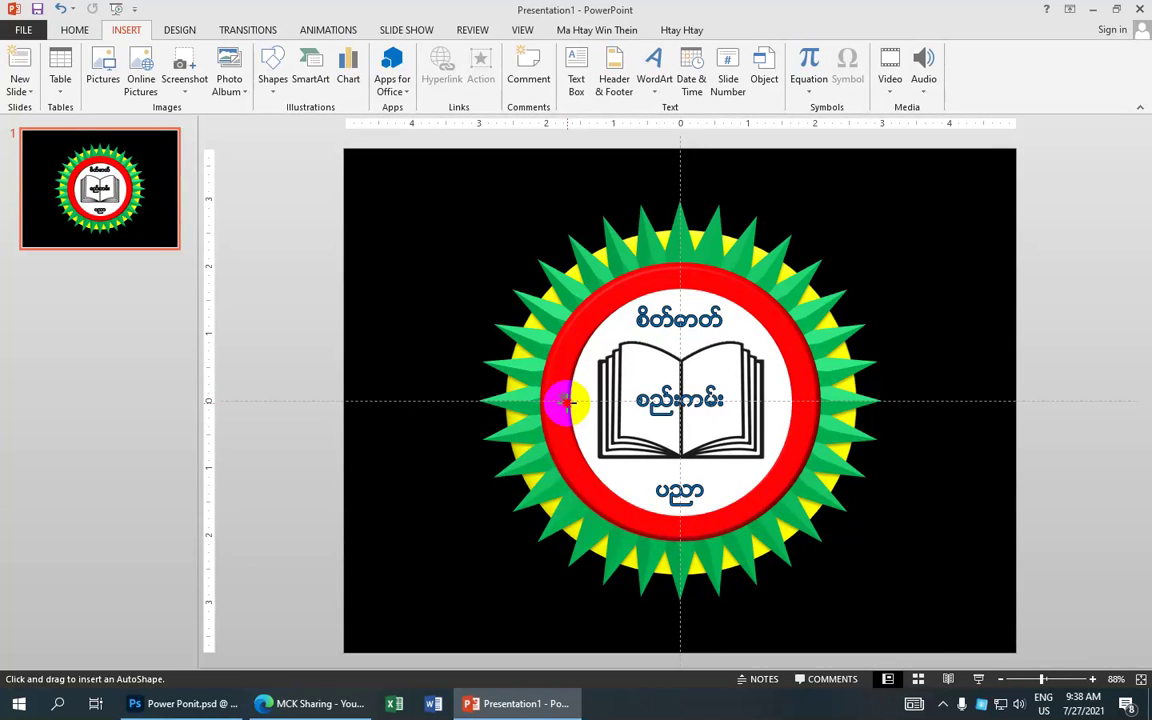
mouse_move(560, 399)
mouse_down()
mouse_move(588, 418)
mouse_move(576, 416)
mouse_up()
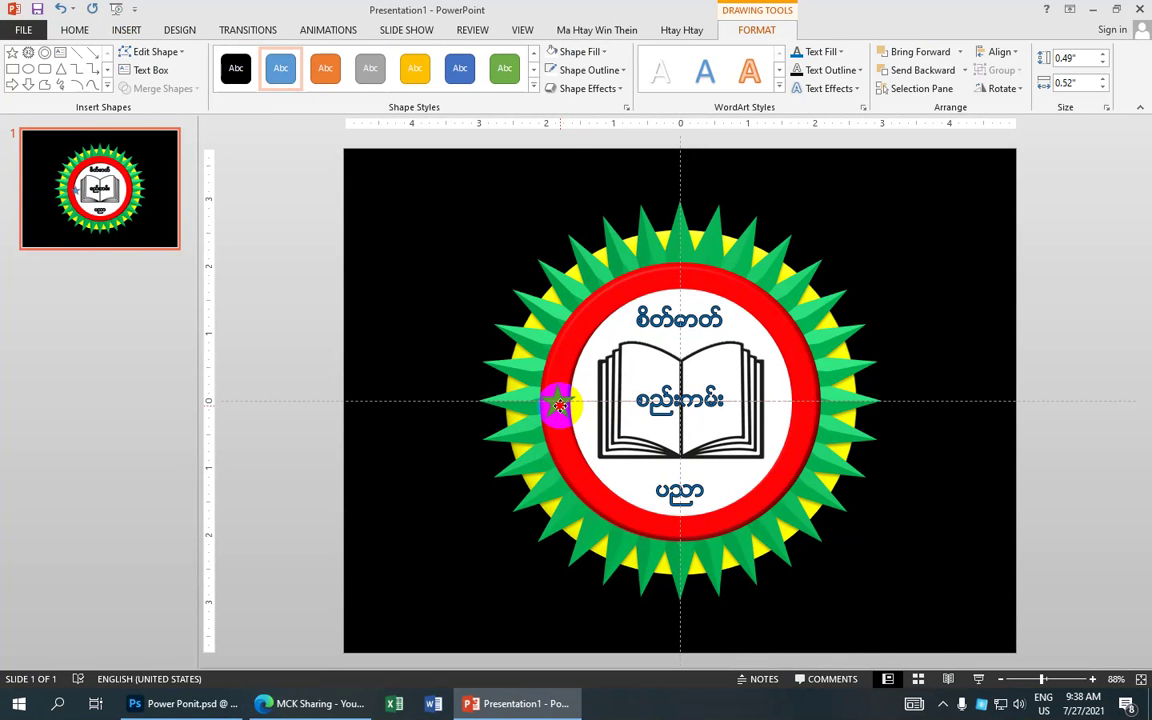
click(540, 393)
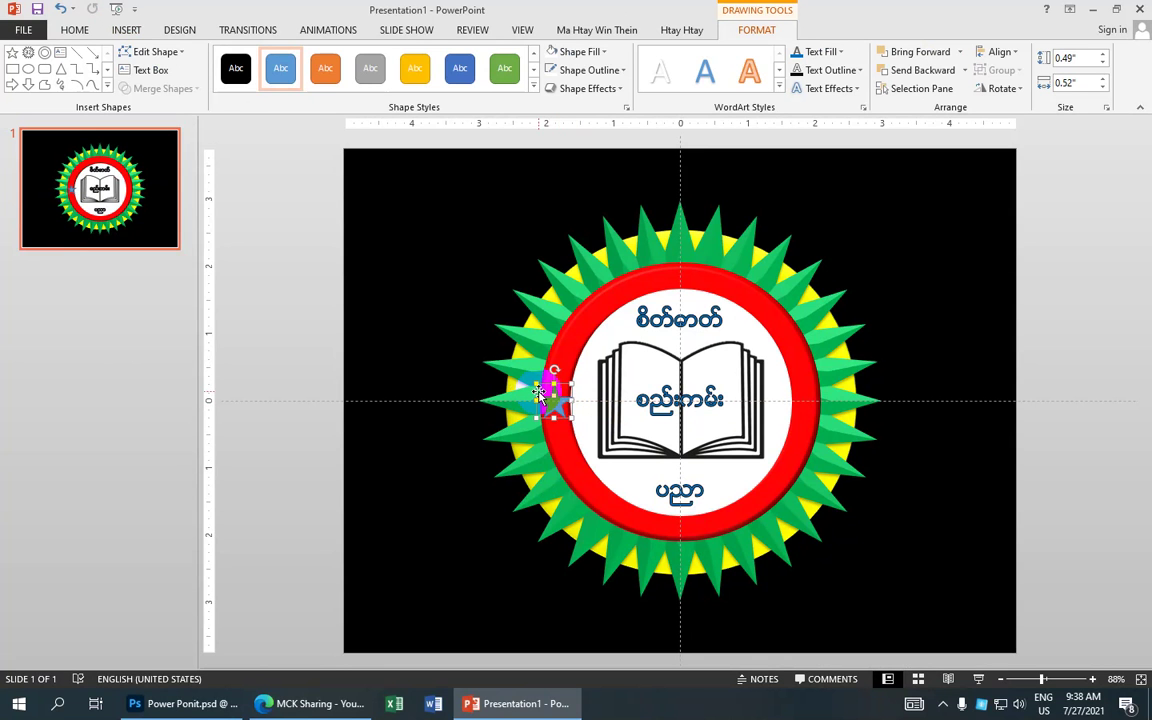
drag(537, 385, 542, 390)
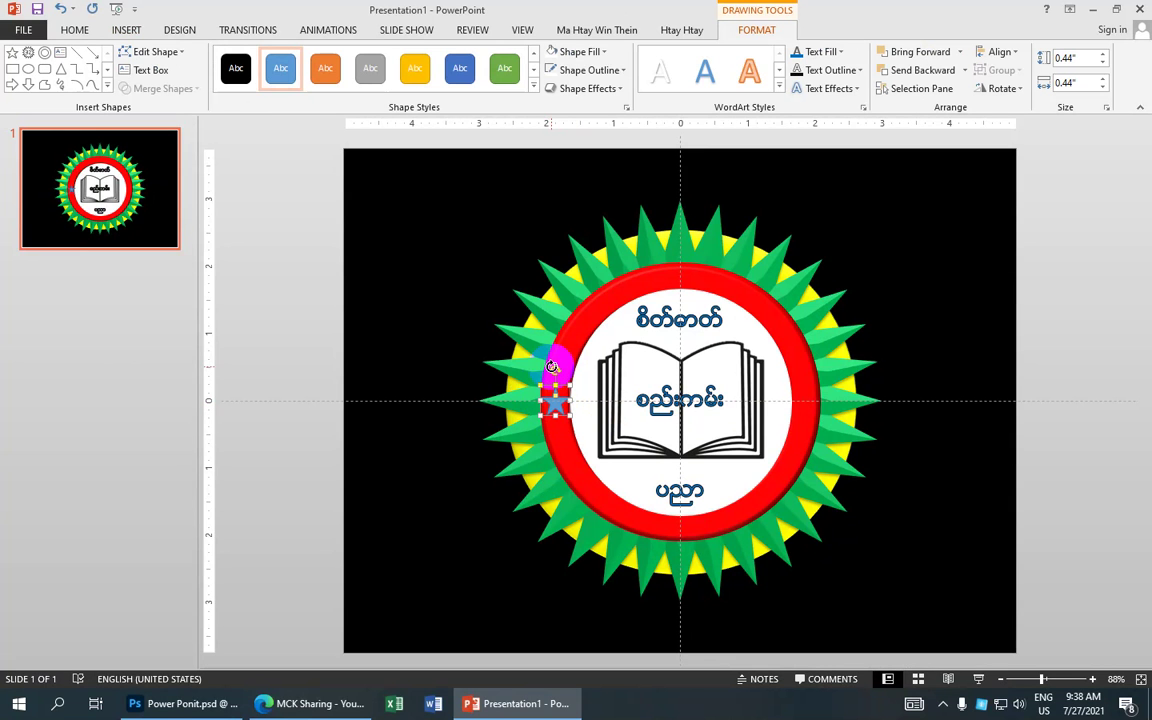
Give the small star a green outline and a yellow fill
click(606, 52)
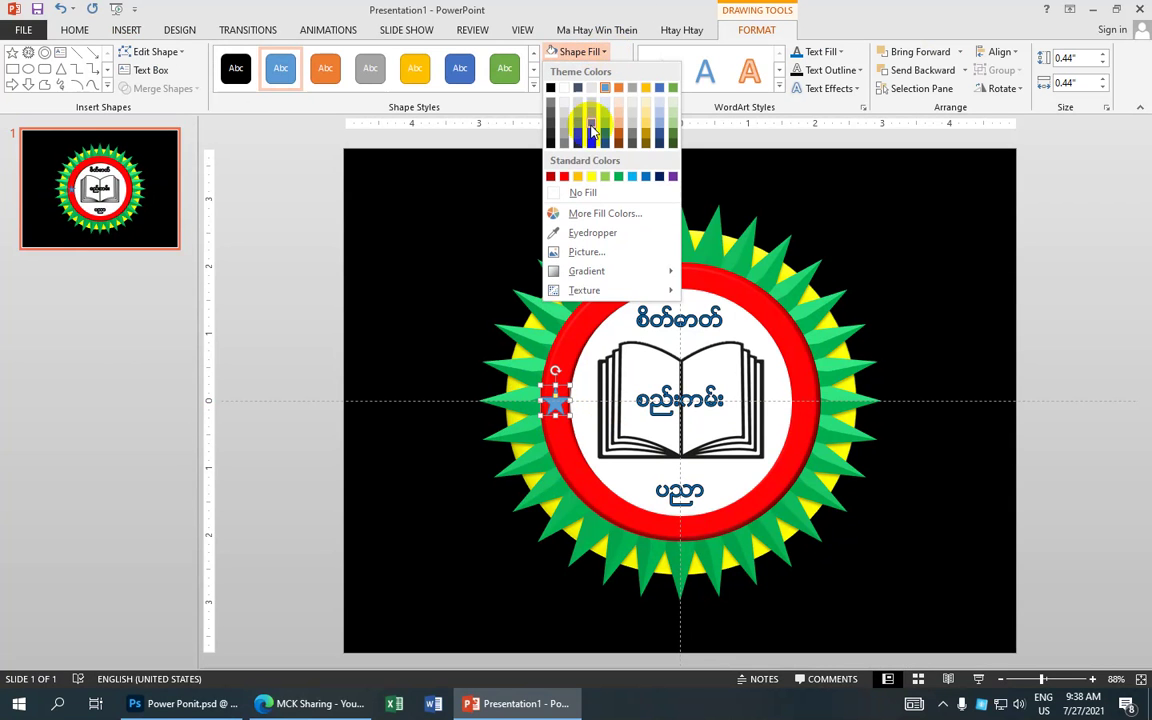
click(590, 172)
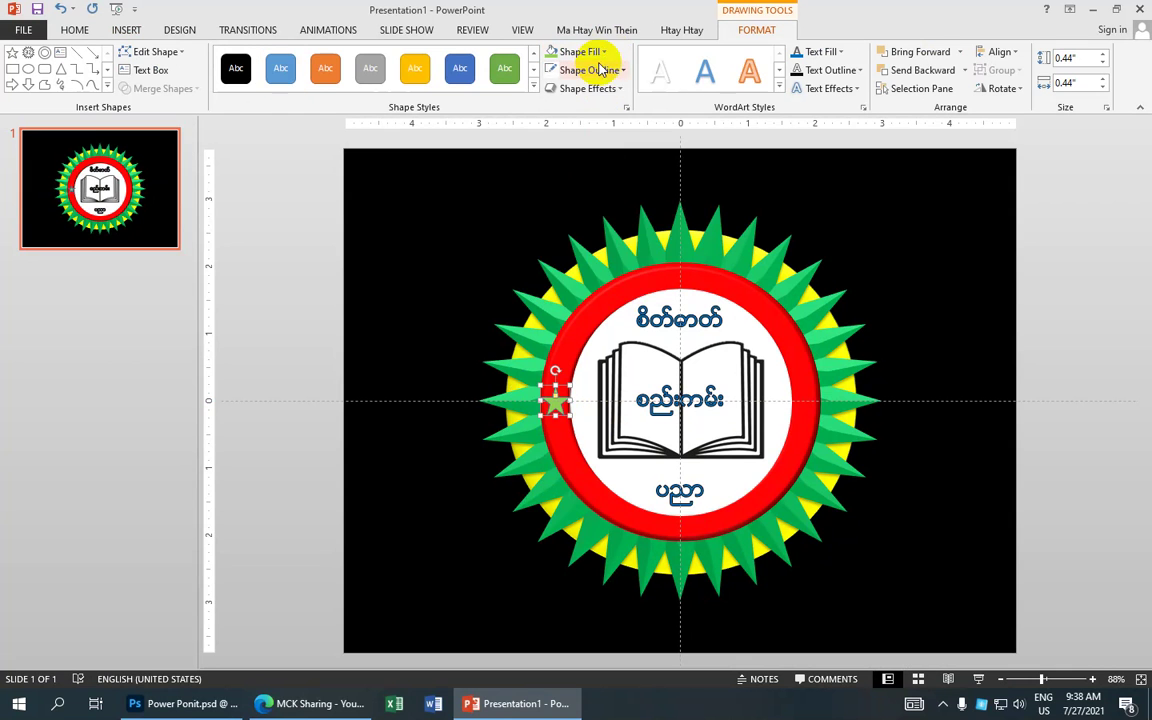
click(589, 70)
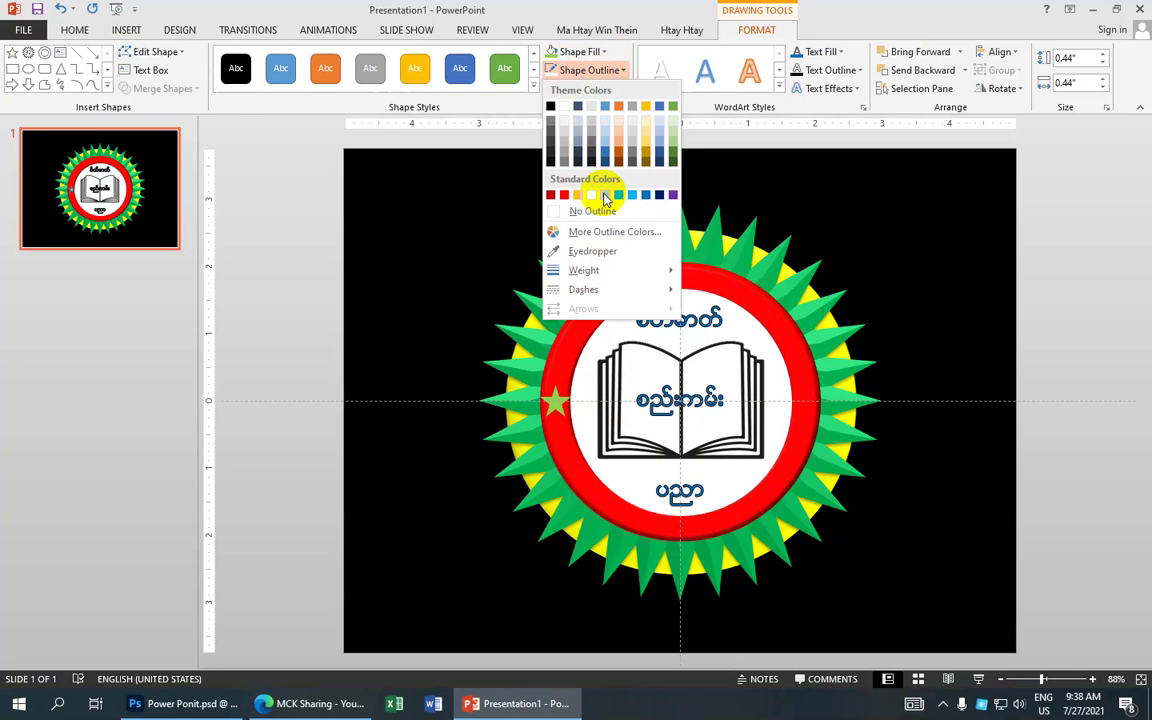
click(451, 186)
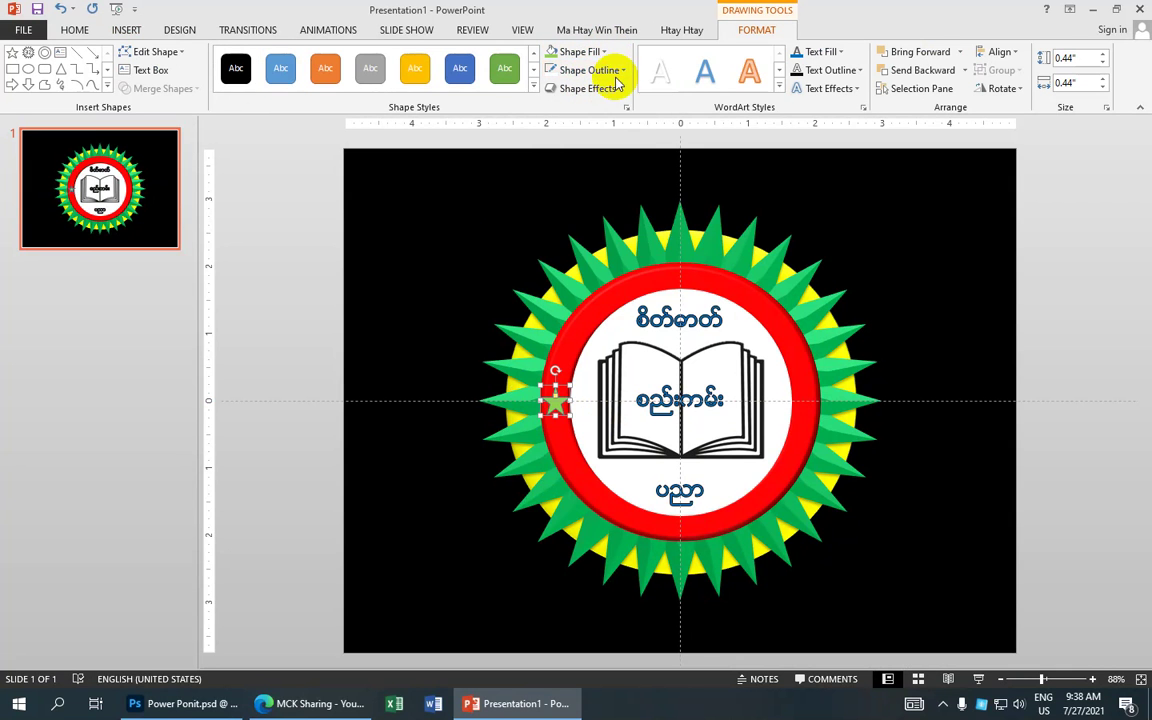
click(555, 70)
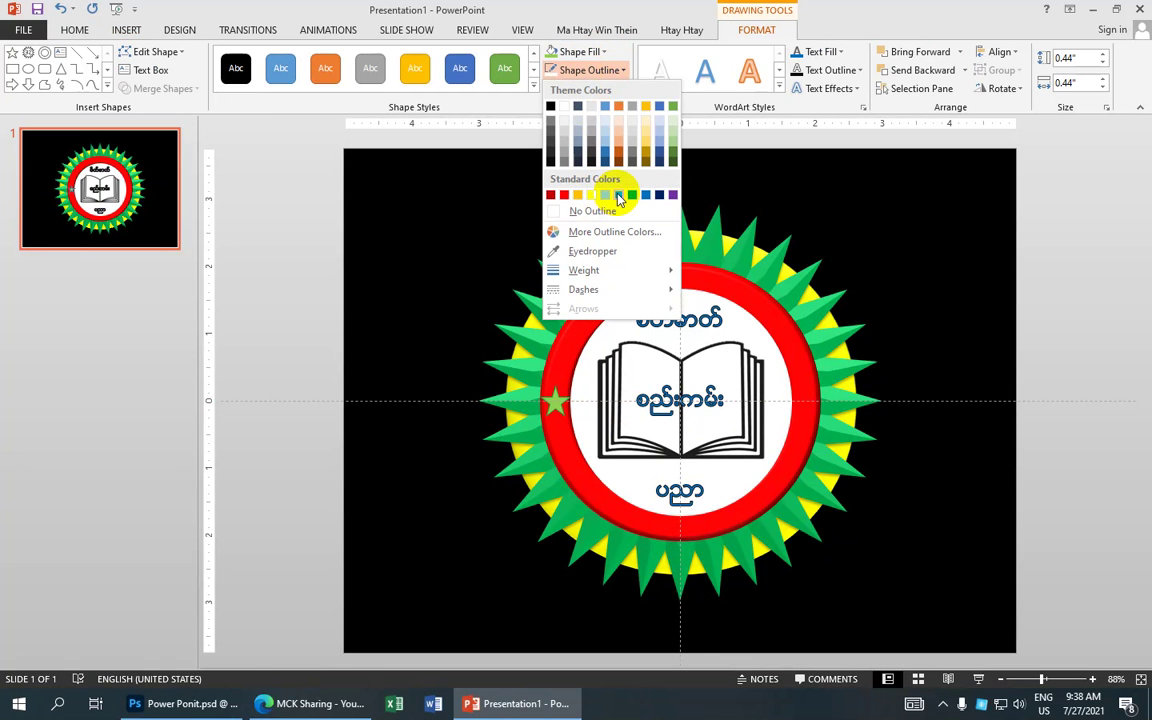
click(514, 218)
click(619, 196)
click(590, 51)
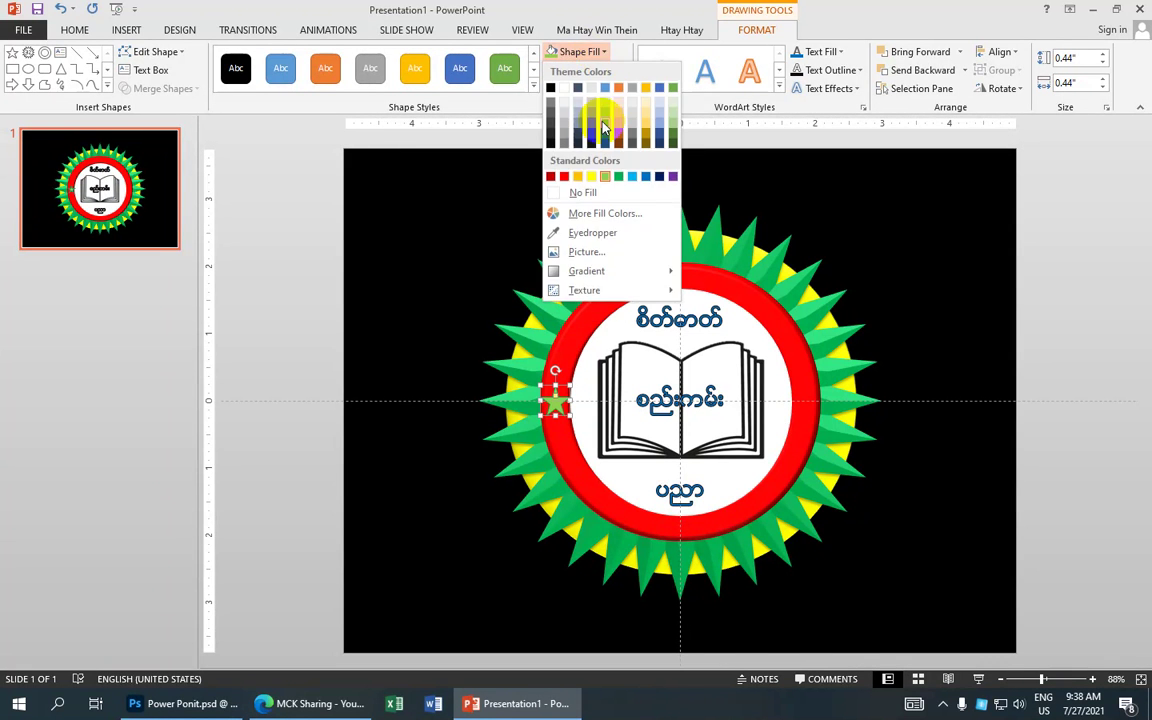
click(592, 177)
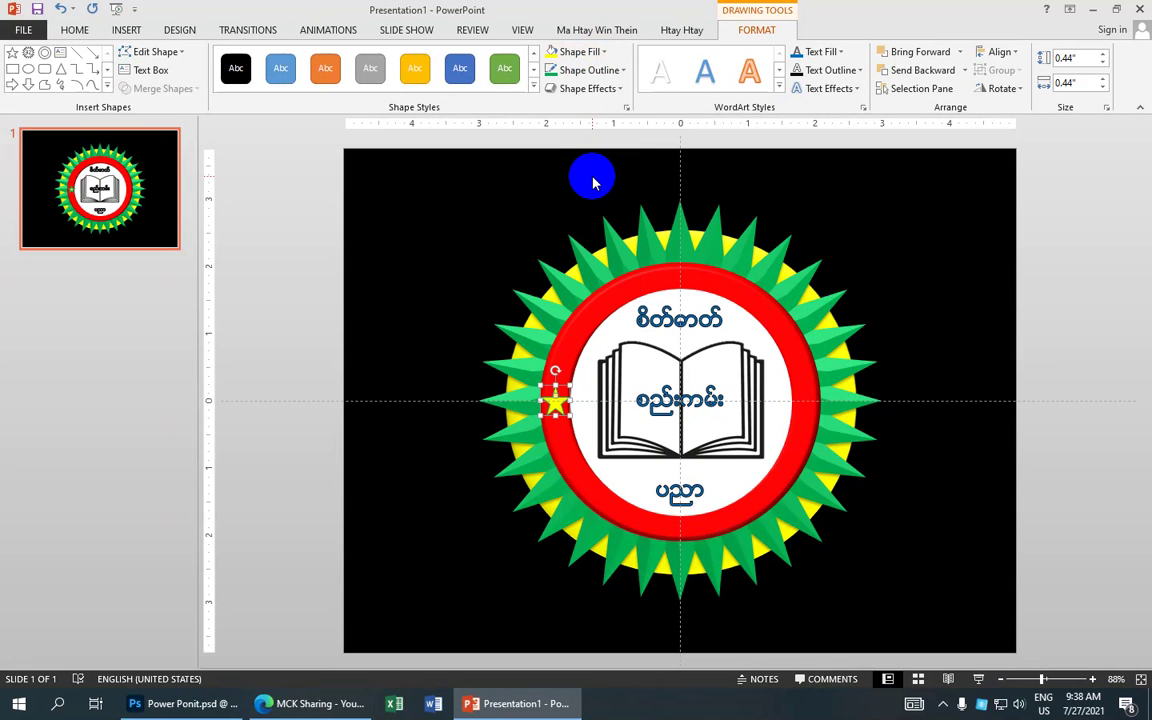
Apply a bevel effect preset to the yellow star
click(619, 90)
mouse_move(600, 294)
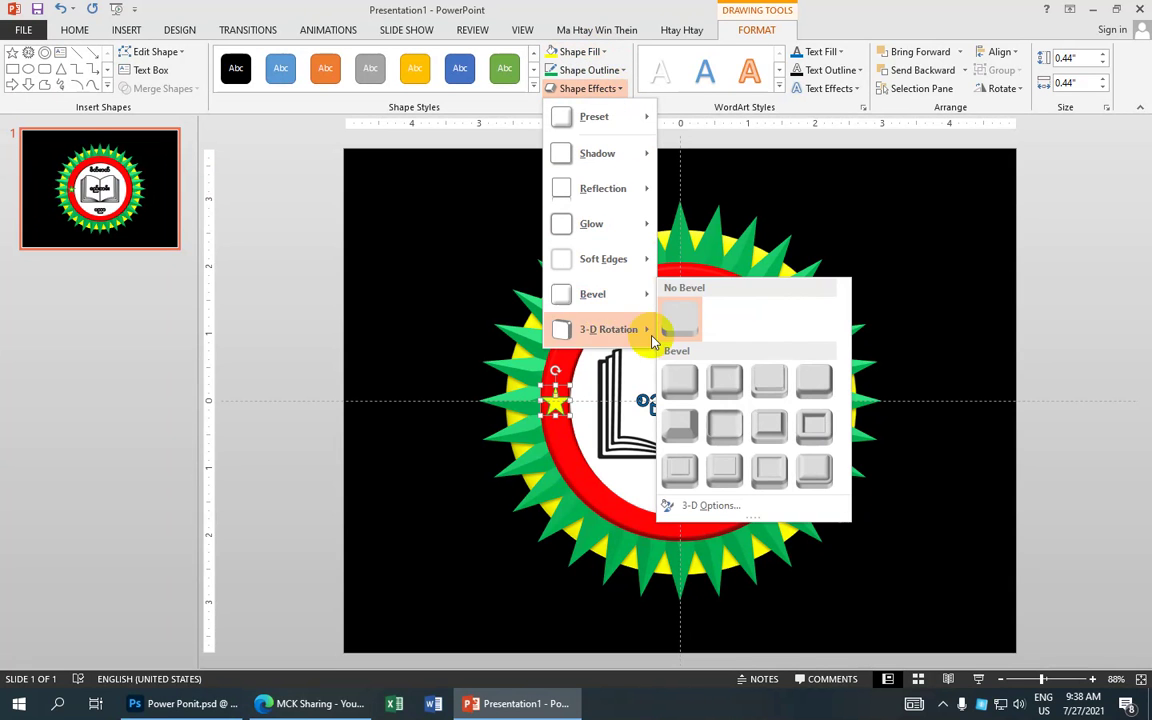
click(679, 403)
click(588, 88)
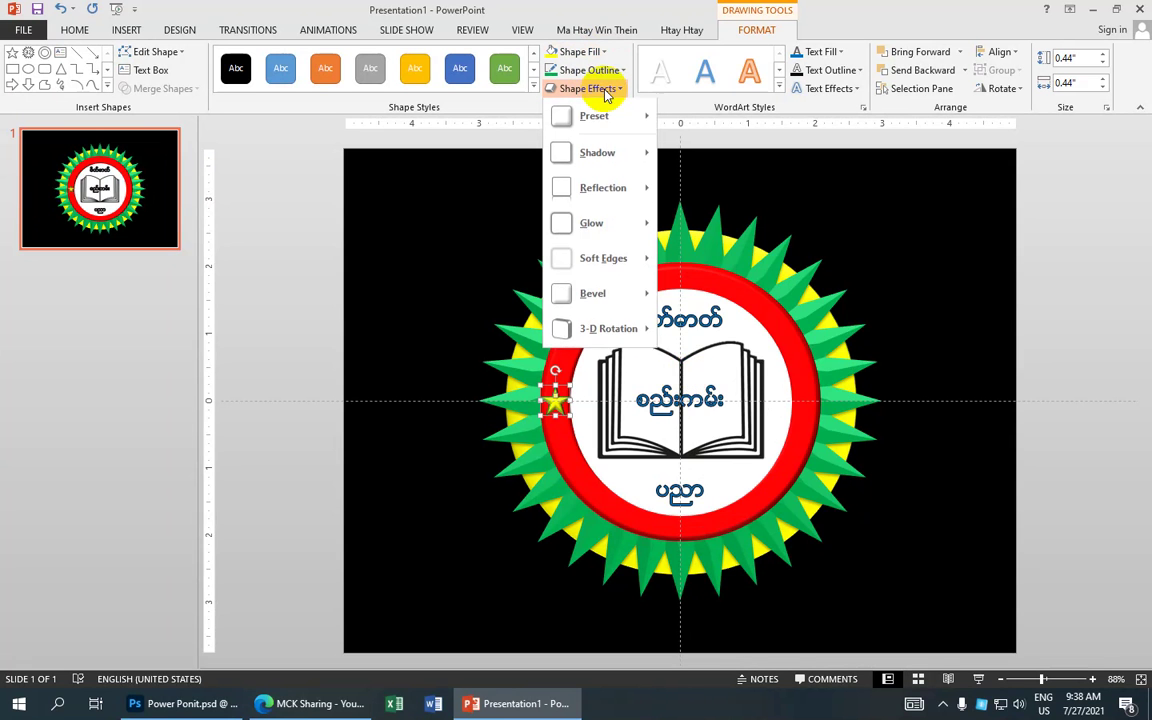
mouse_move(600, 294)
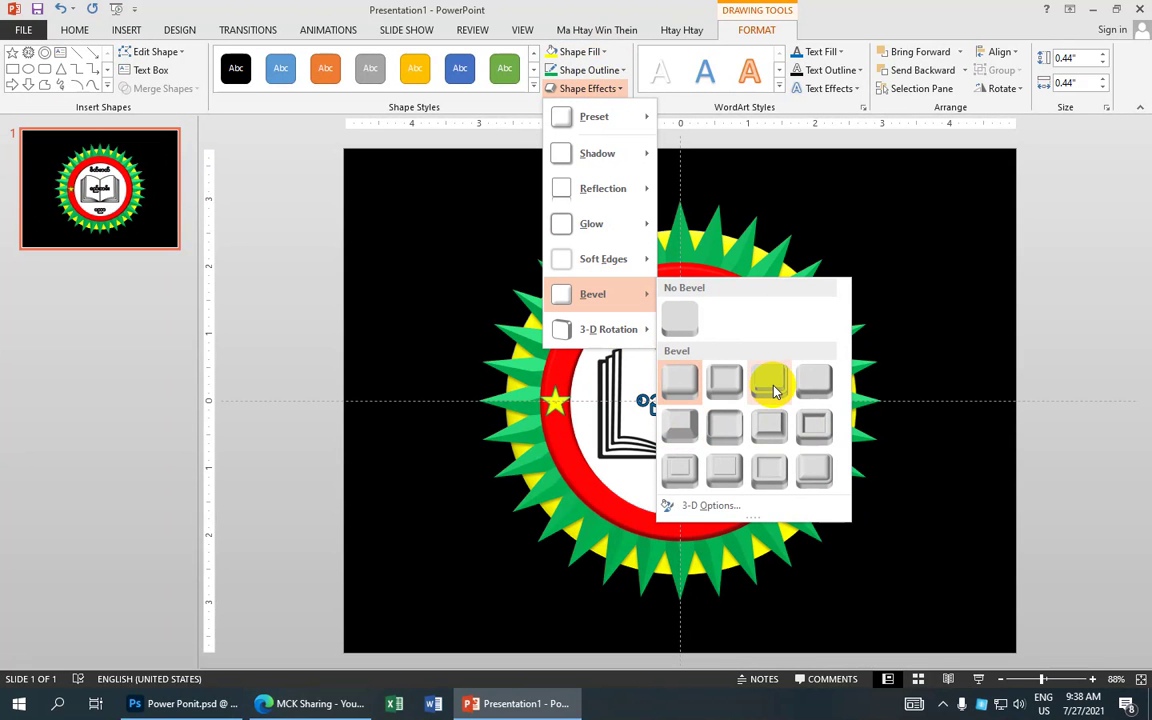
click(814, 431)
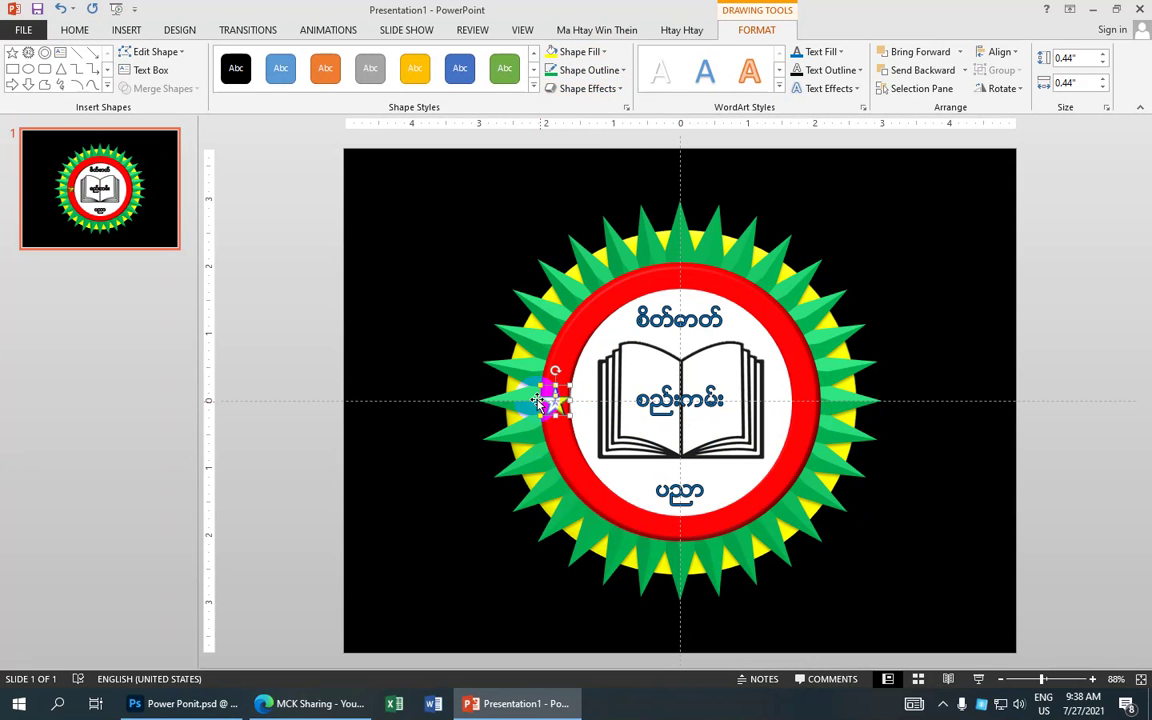
Place a matching yellow star on the red ring's right edge and hide the slide guides
click(704, 409)
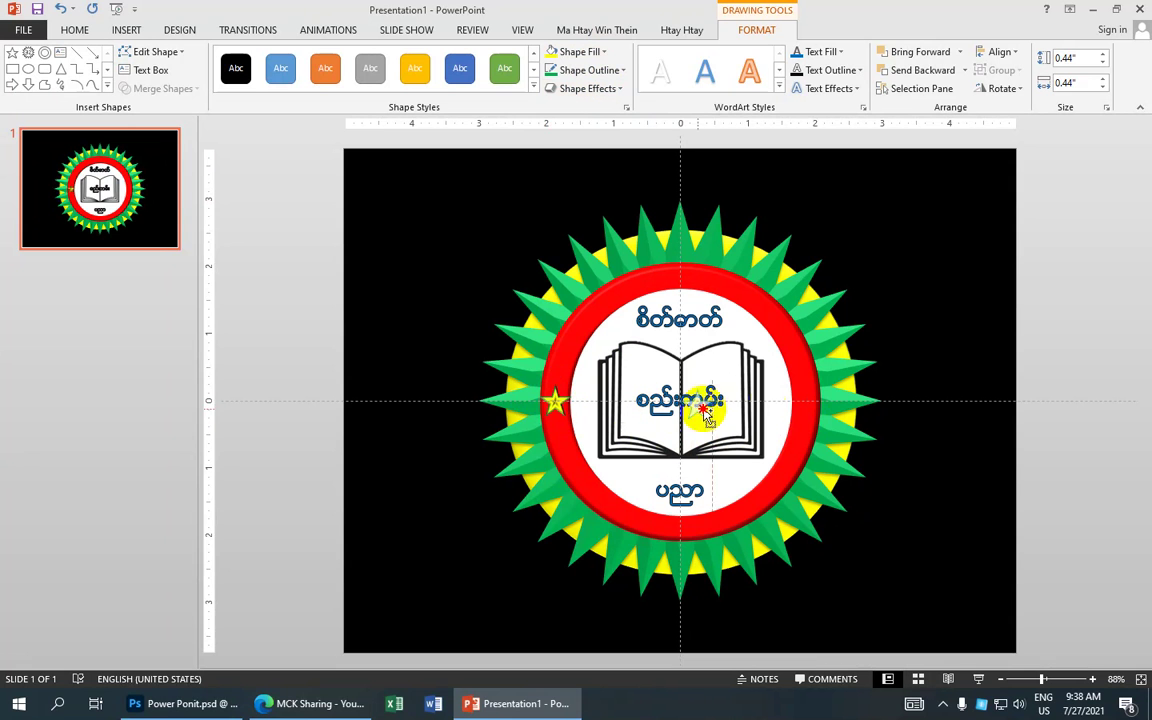
drag(706, 416, 805, 412)
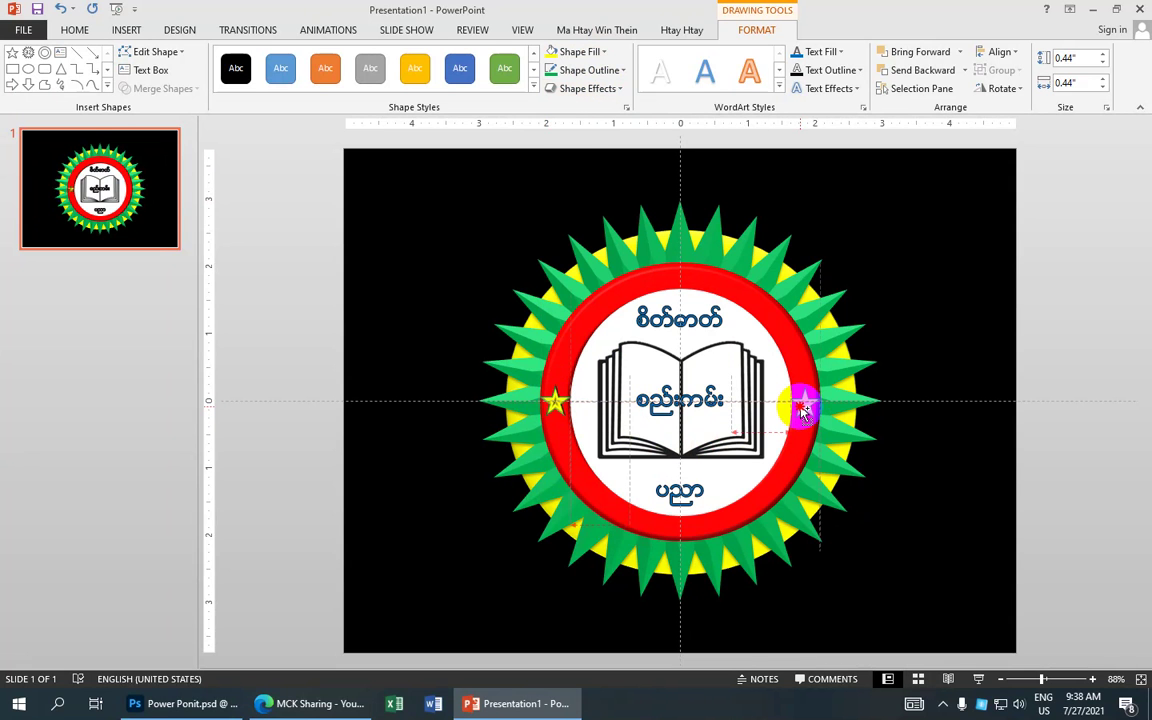
click(805, 410)
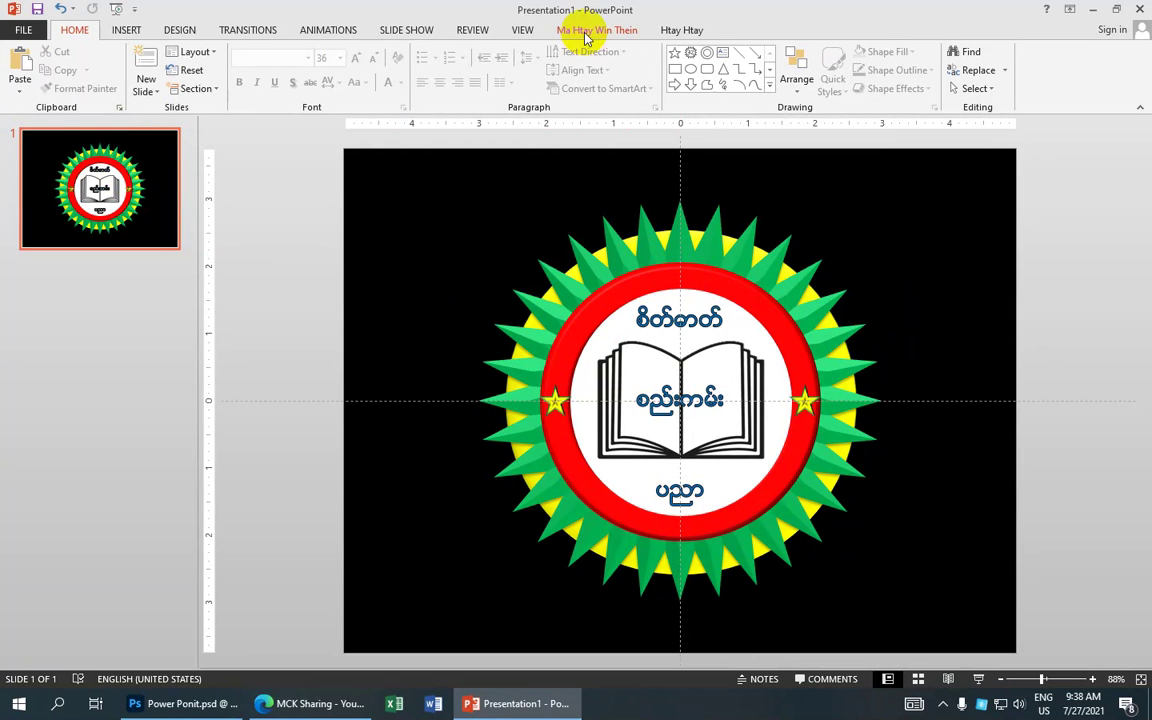
click(527, 28)
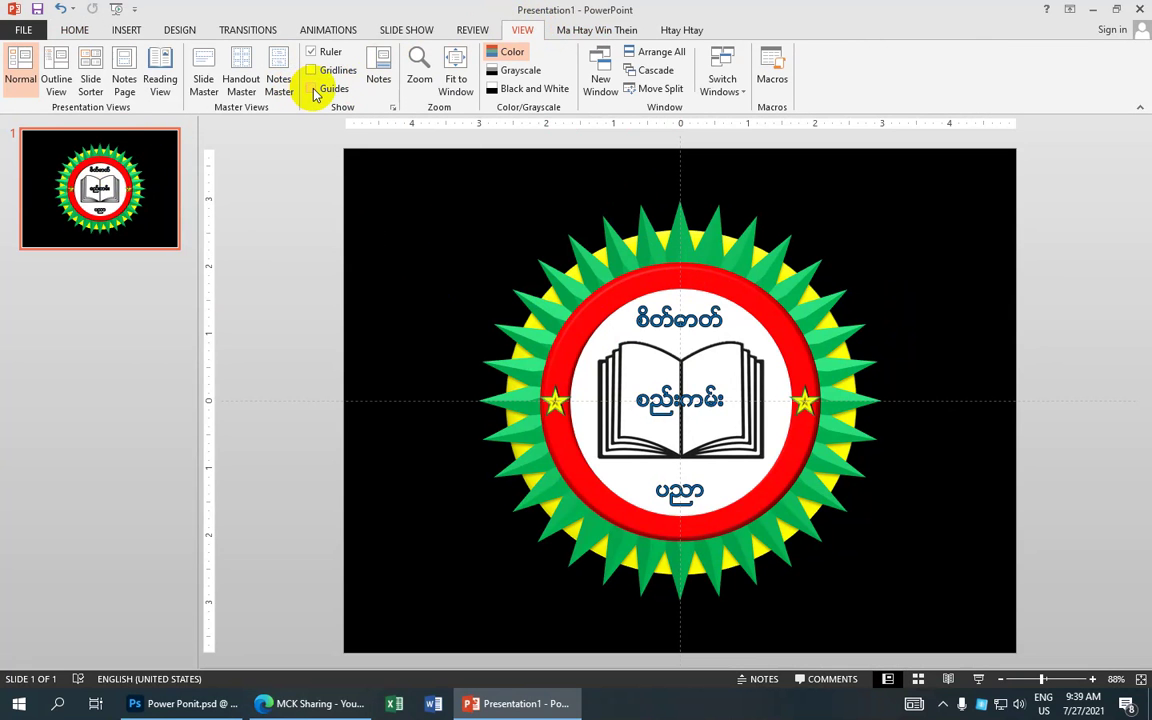
click(313, 89)
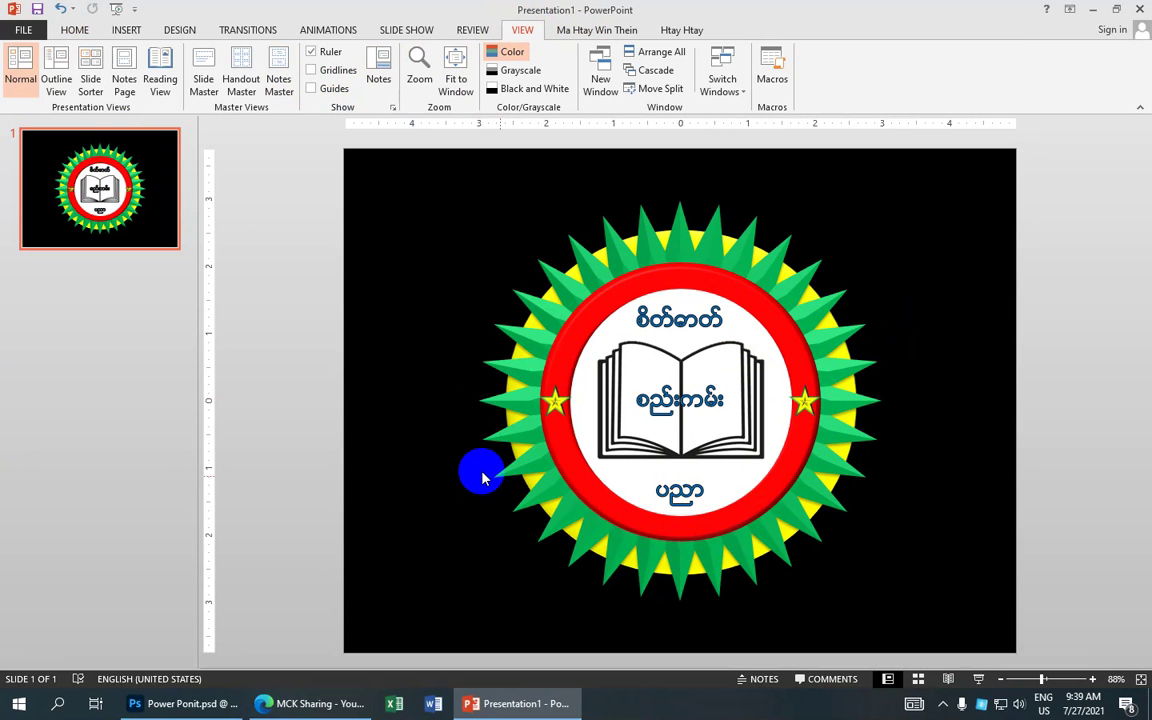
Save the badge in the recent folder as Logo1.pptx, keeping the existing Logo.pptx
click(24, 36)
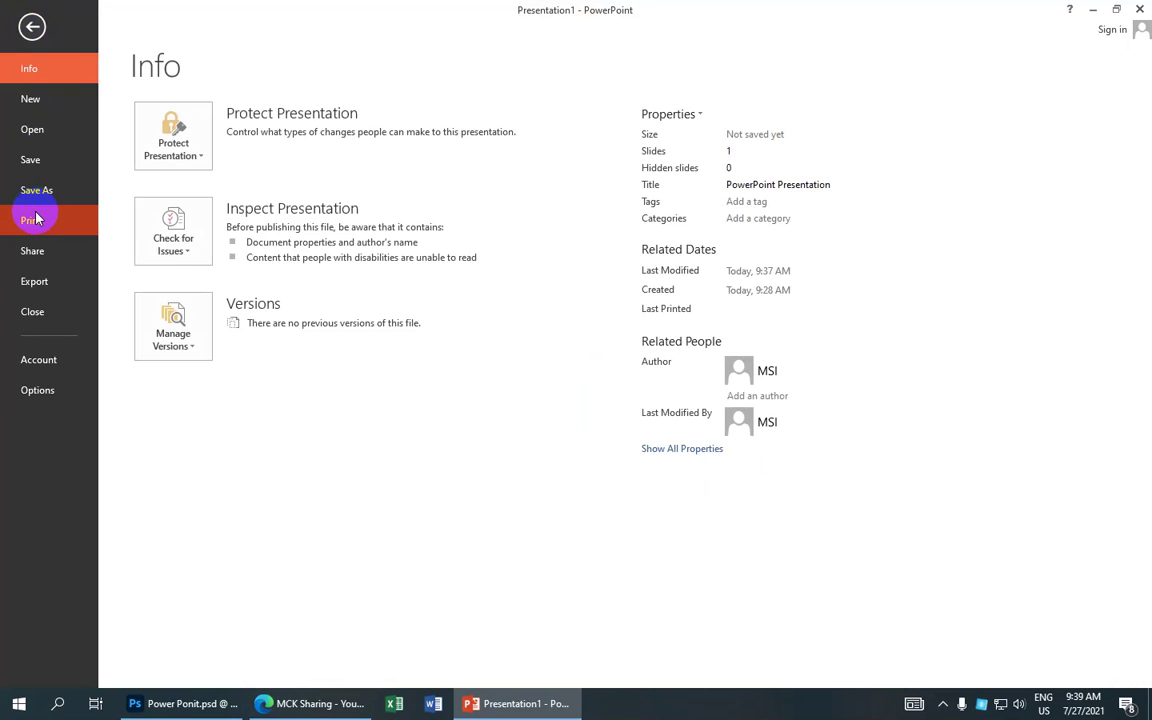
click(46, 197)
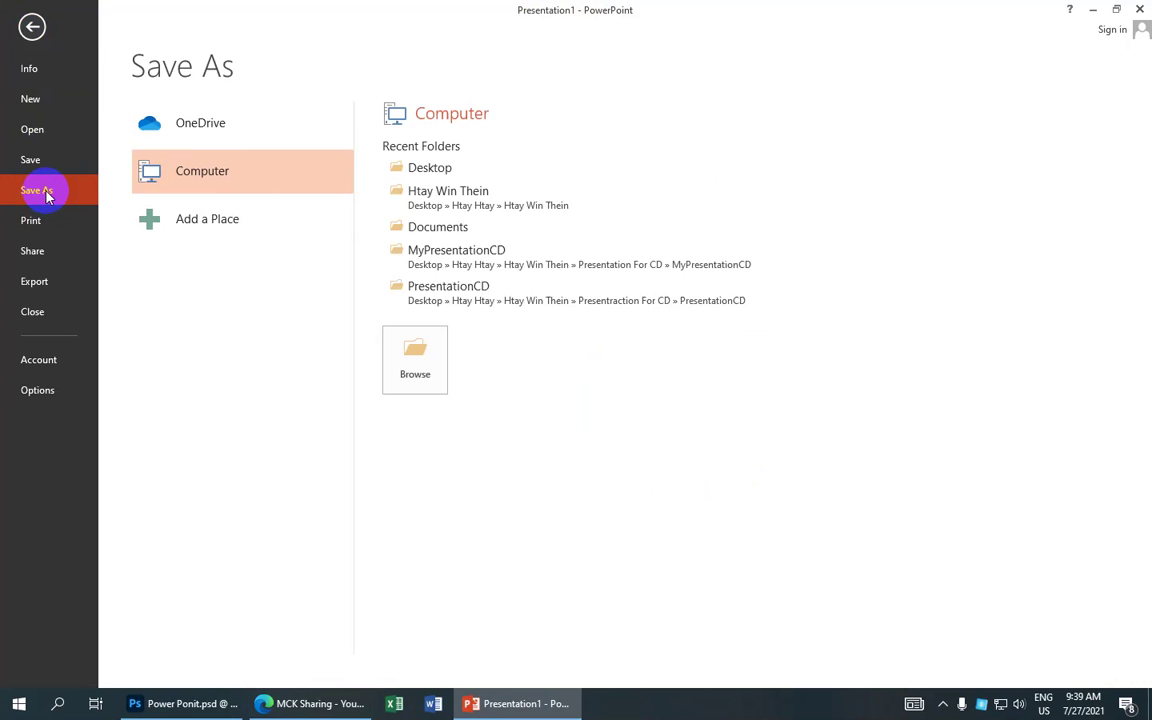
click(455, 200)
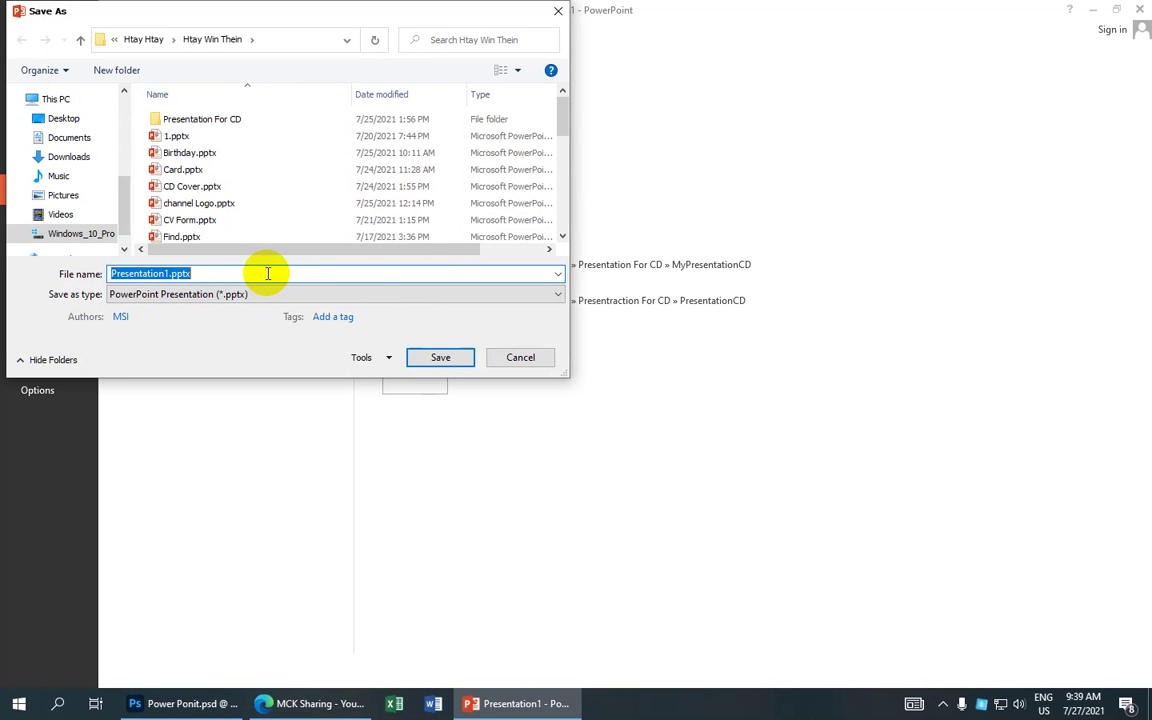
text(Logo)
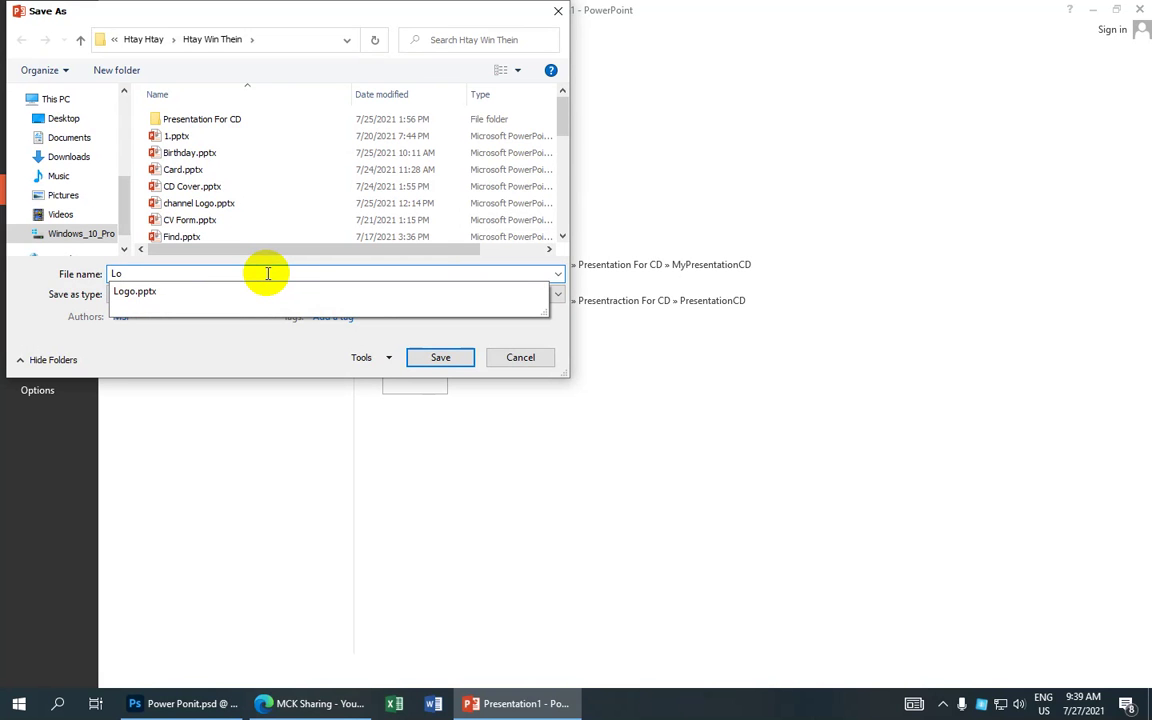
click(440, 358)
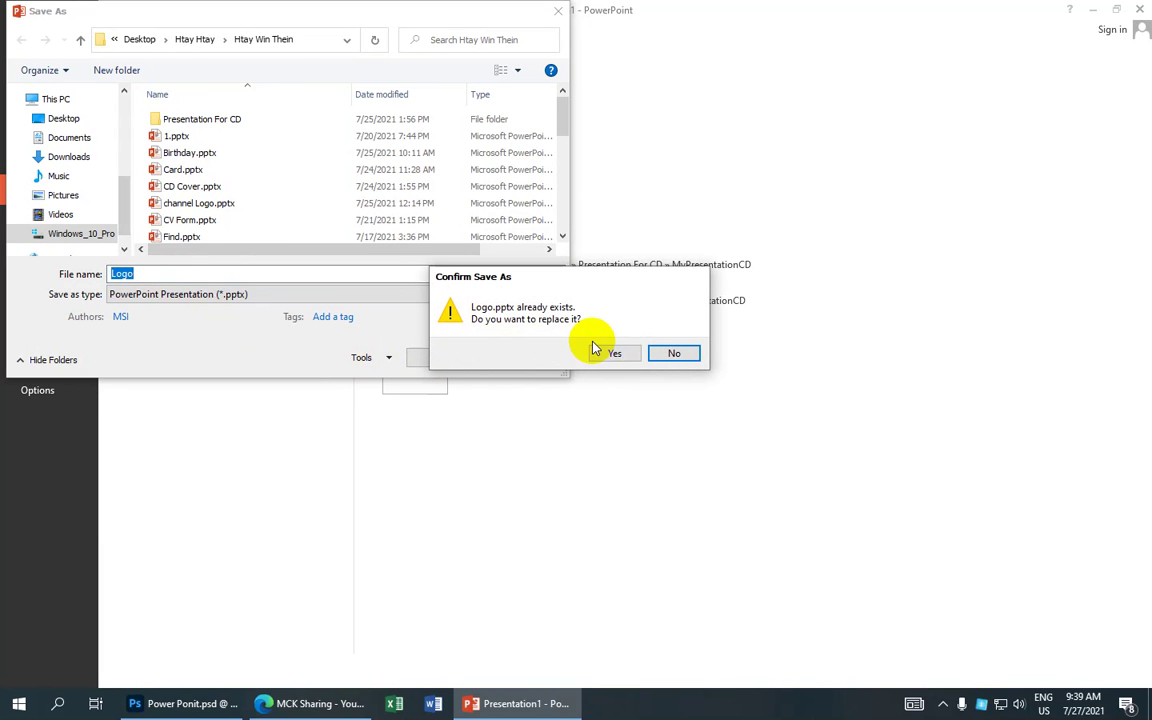
click(674, 353)
click(140, 272)
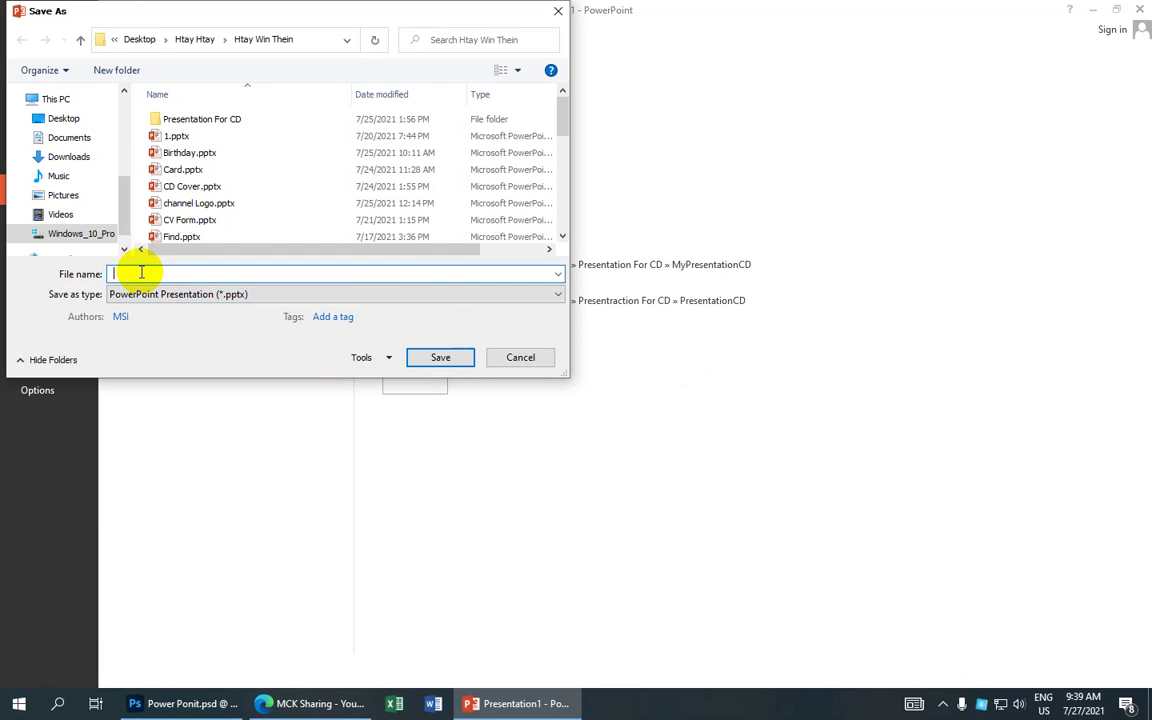
key(alt+d)
text(o)
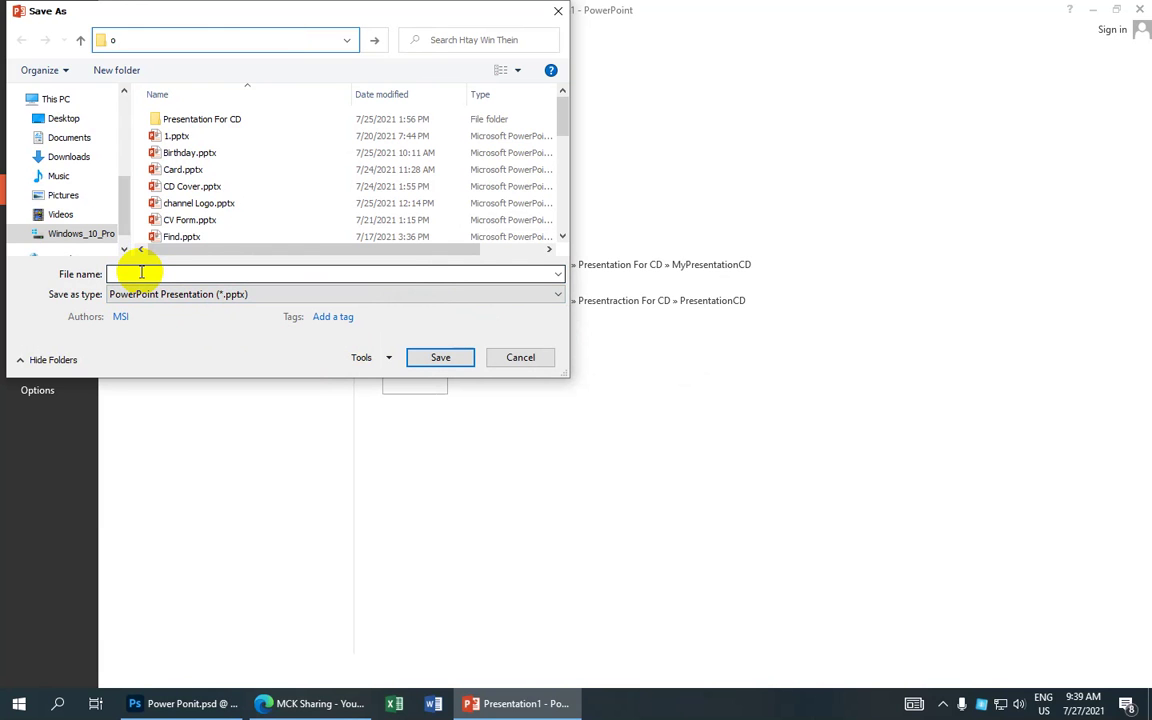
click(131, 274)
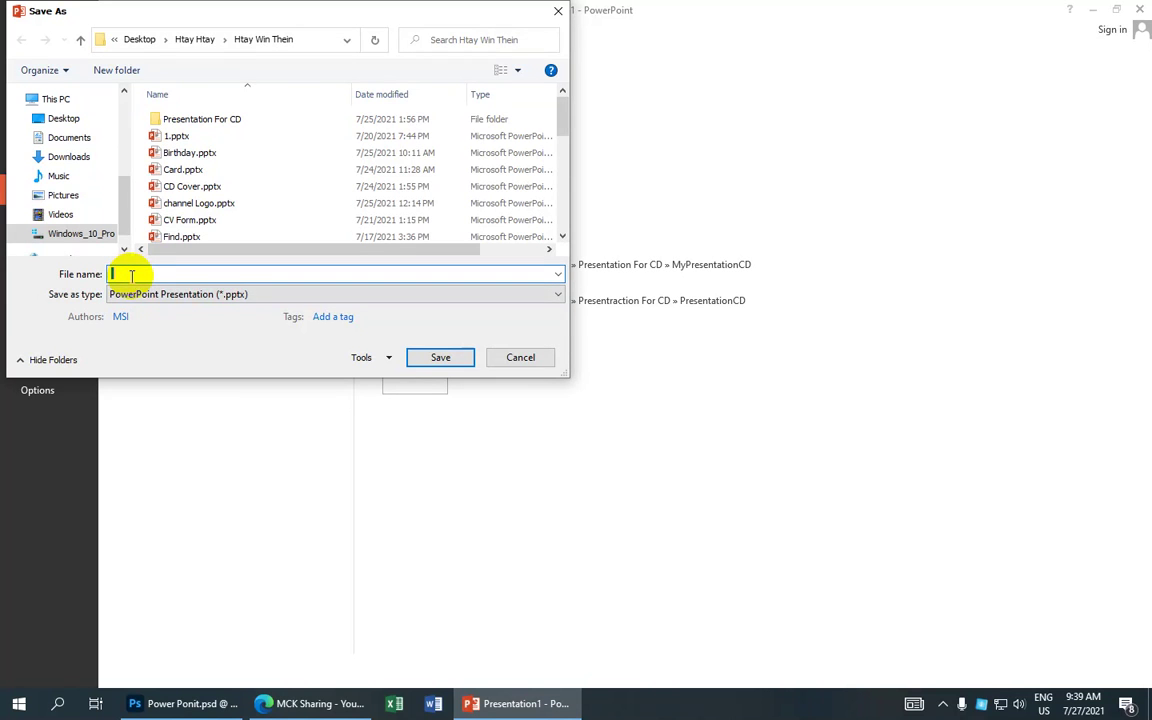
text(Logo)
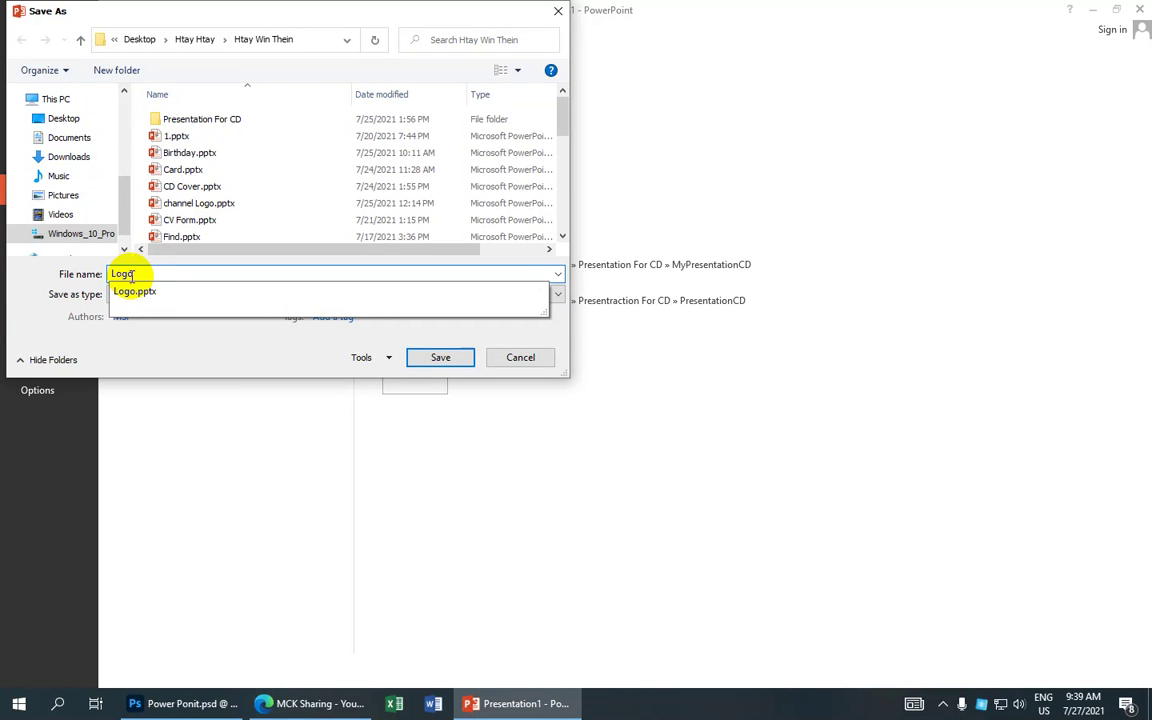
text(1)
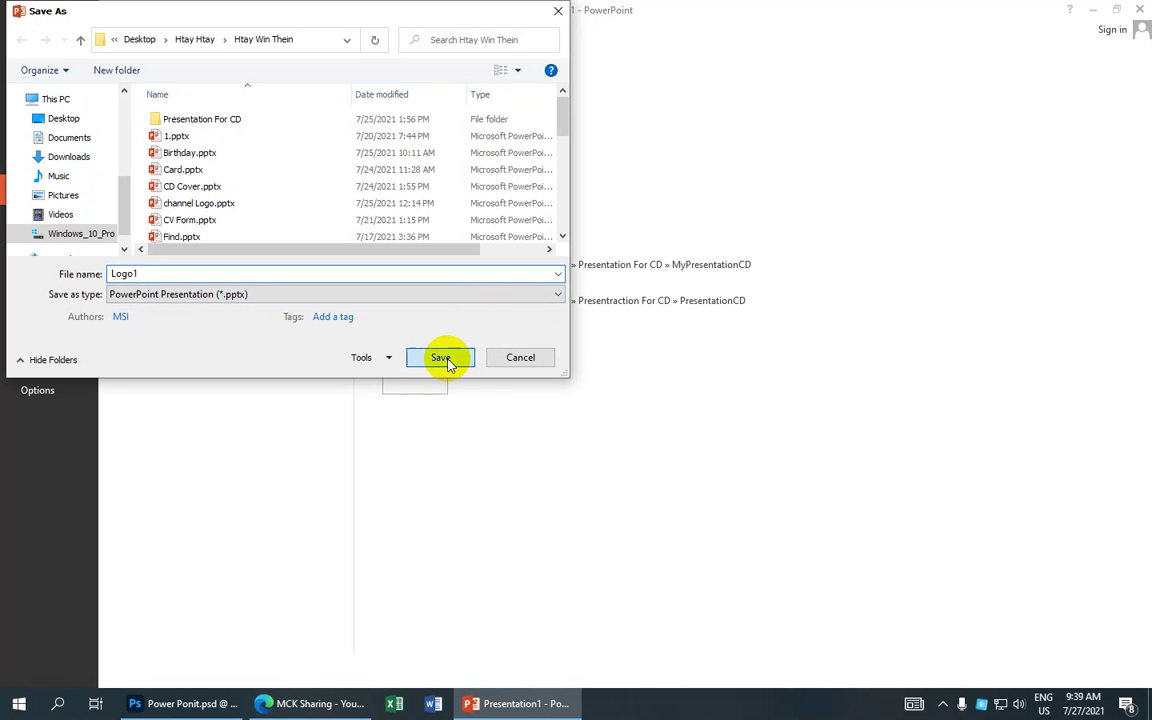
click(442, 359)
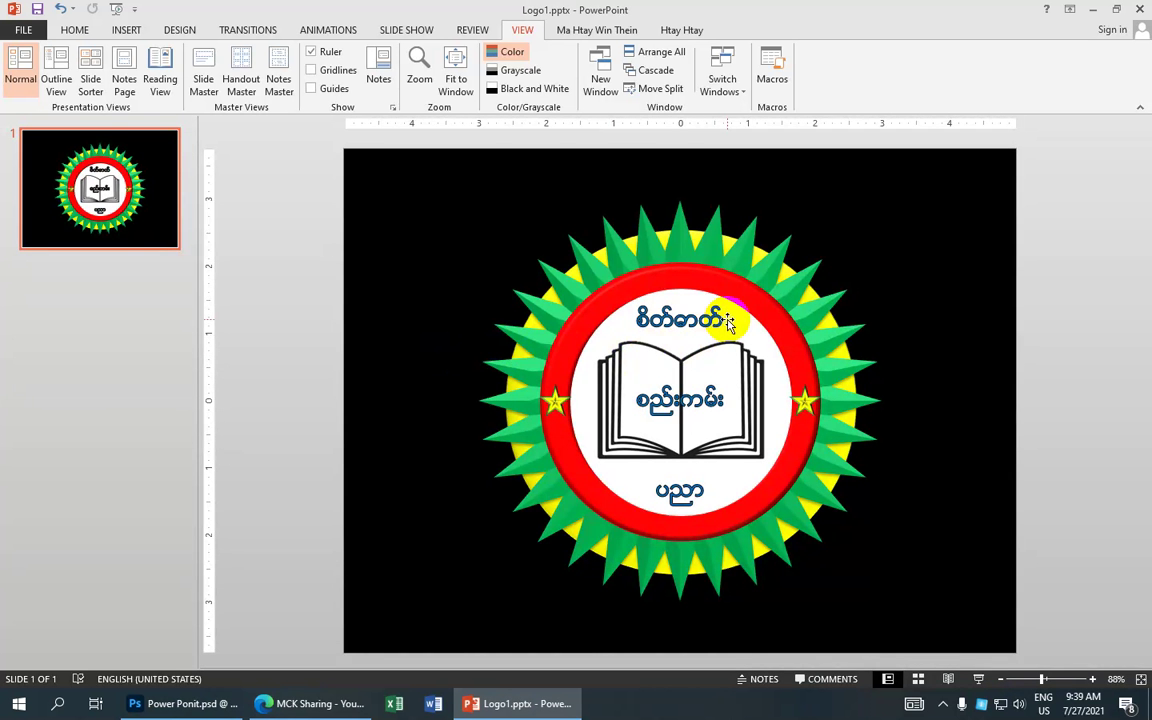
Close PowerPoint and refresh the Windows desktop twice from its context menu
click(1140, 8)
right_click(561, 210)
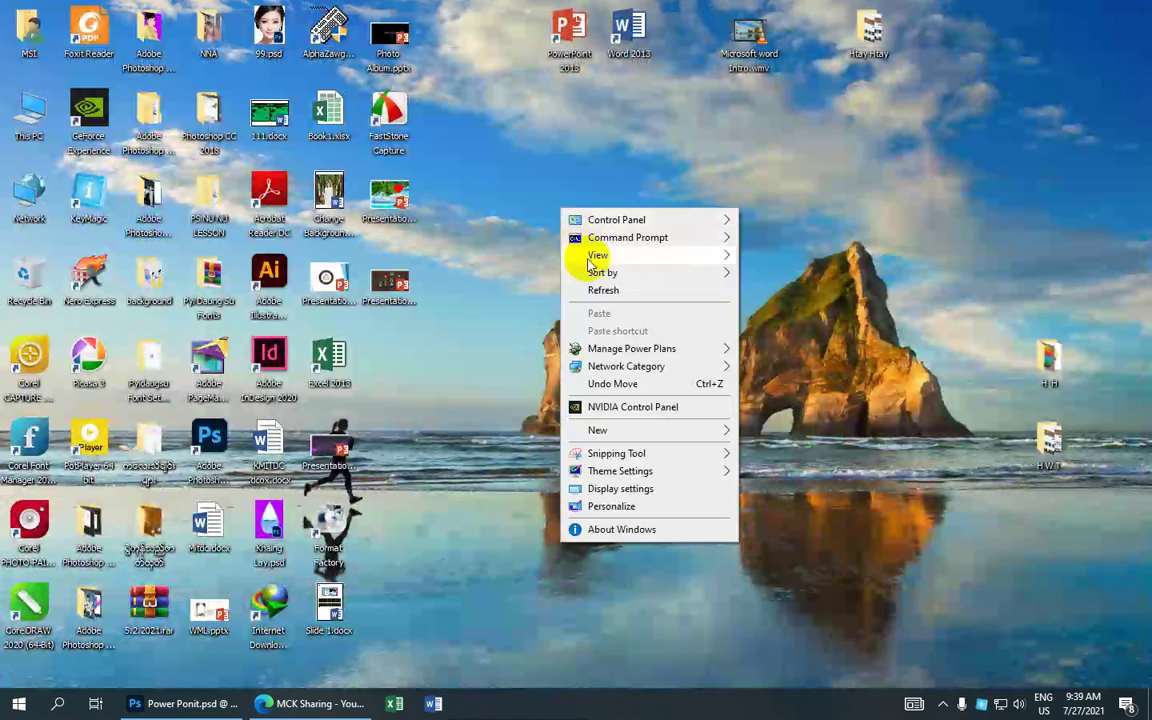
click(597, 290)
right_click(591, 237)
click(640, 316)
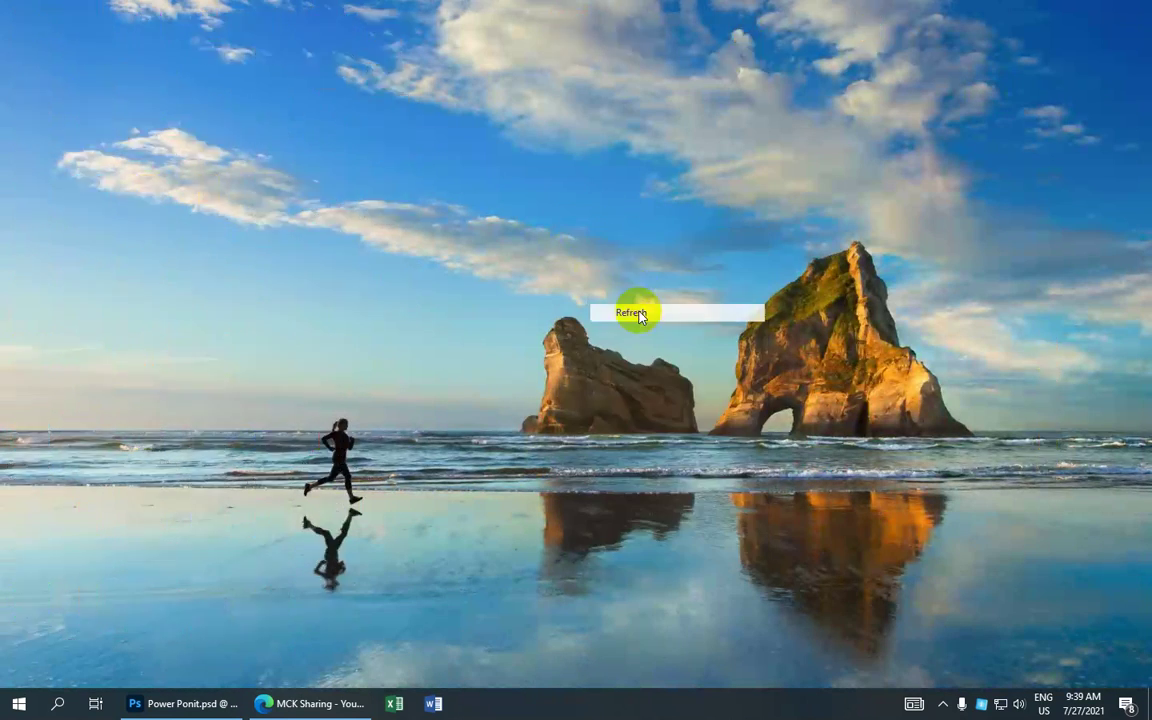